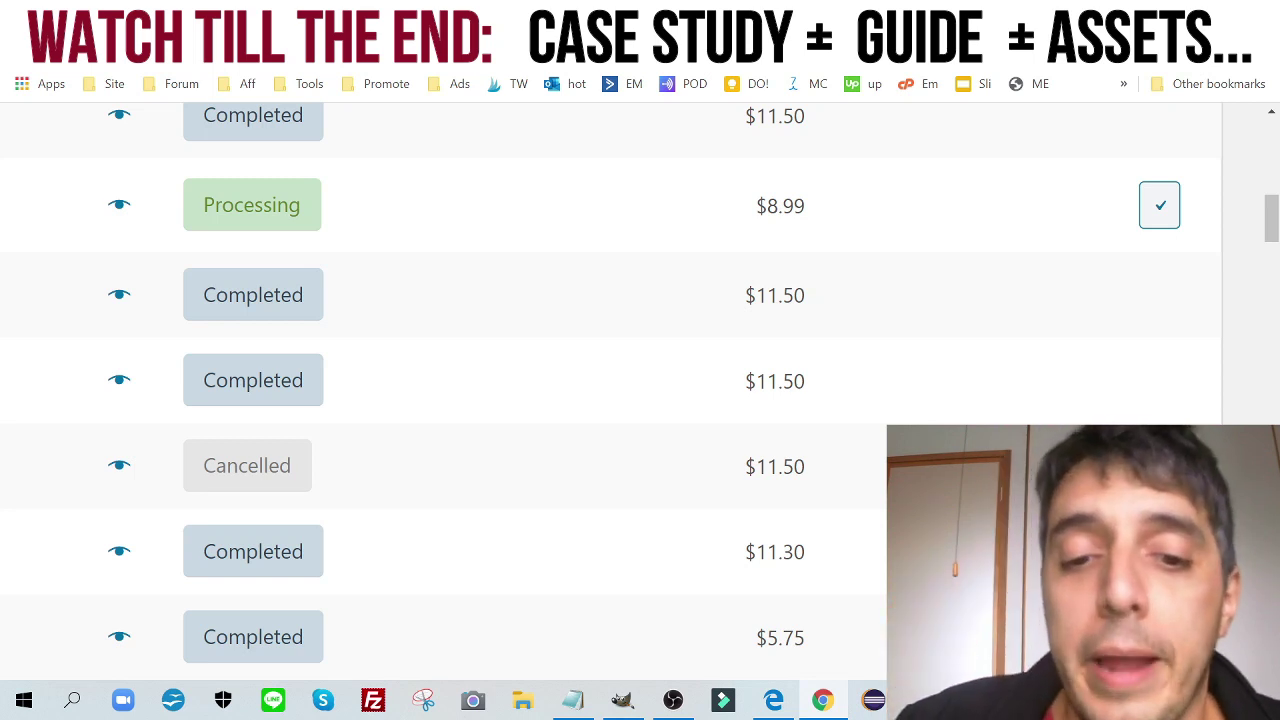
- Switch to the Baby Crossword PDF in Edge and examine its grid, its Across and Down clues, and its decorated design
left_click(773, 700)
scroll(1270, 362, "down", 2)
scroll(1277, 362, "down", 1)
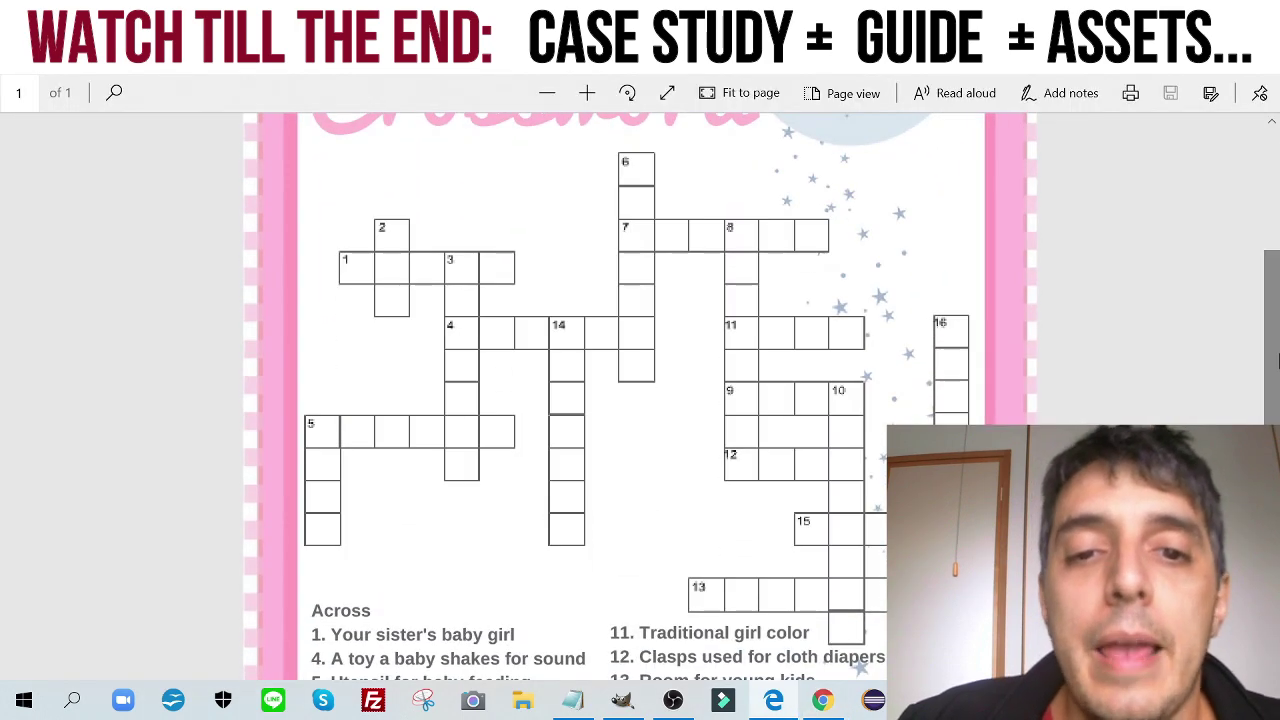
scroll(1277, 362, "up", 3)
scroll(1277, 362, "down", 6)
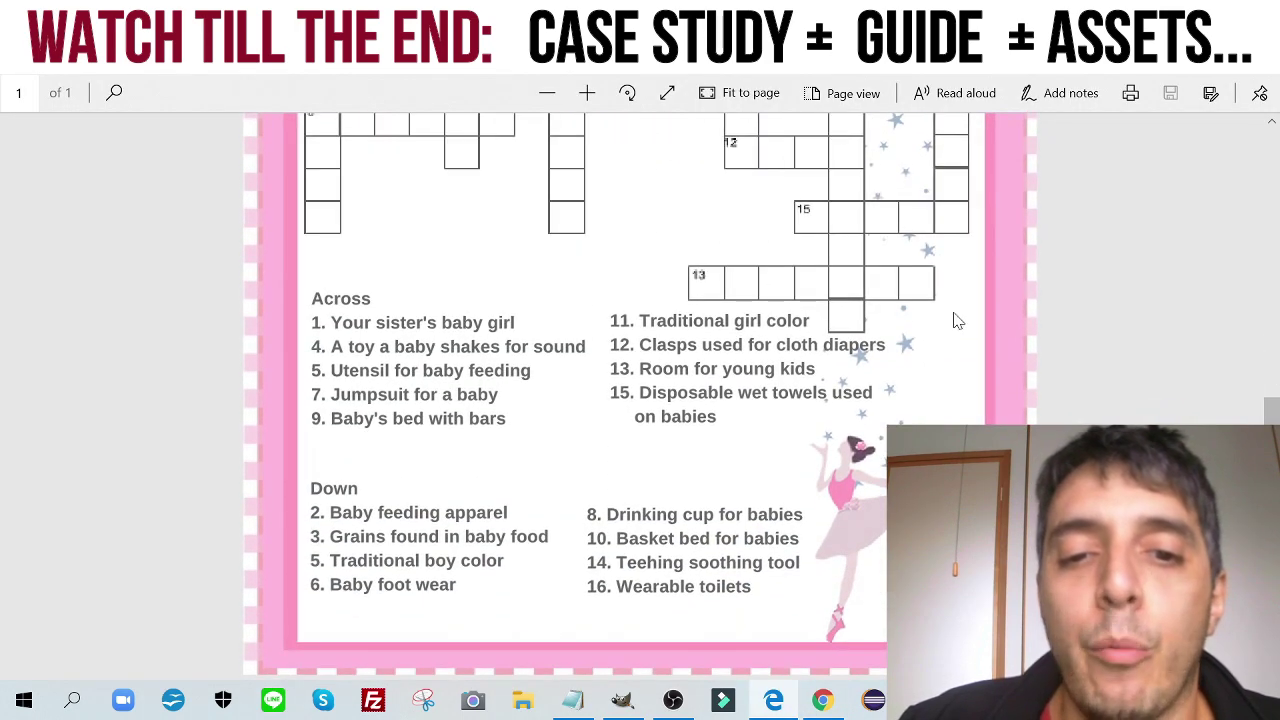
scroll(809, 420, "up", 6)
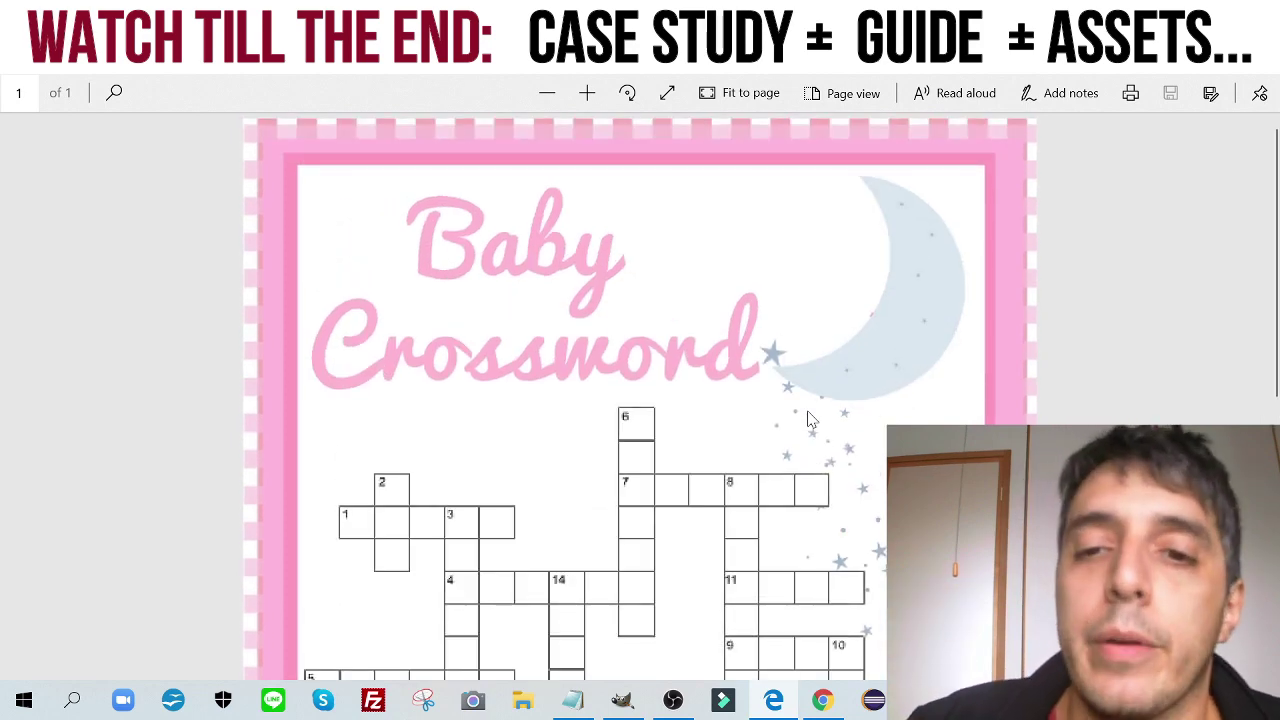
scroll(674, 443, "down", 4)
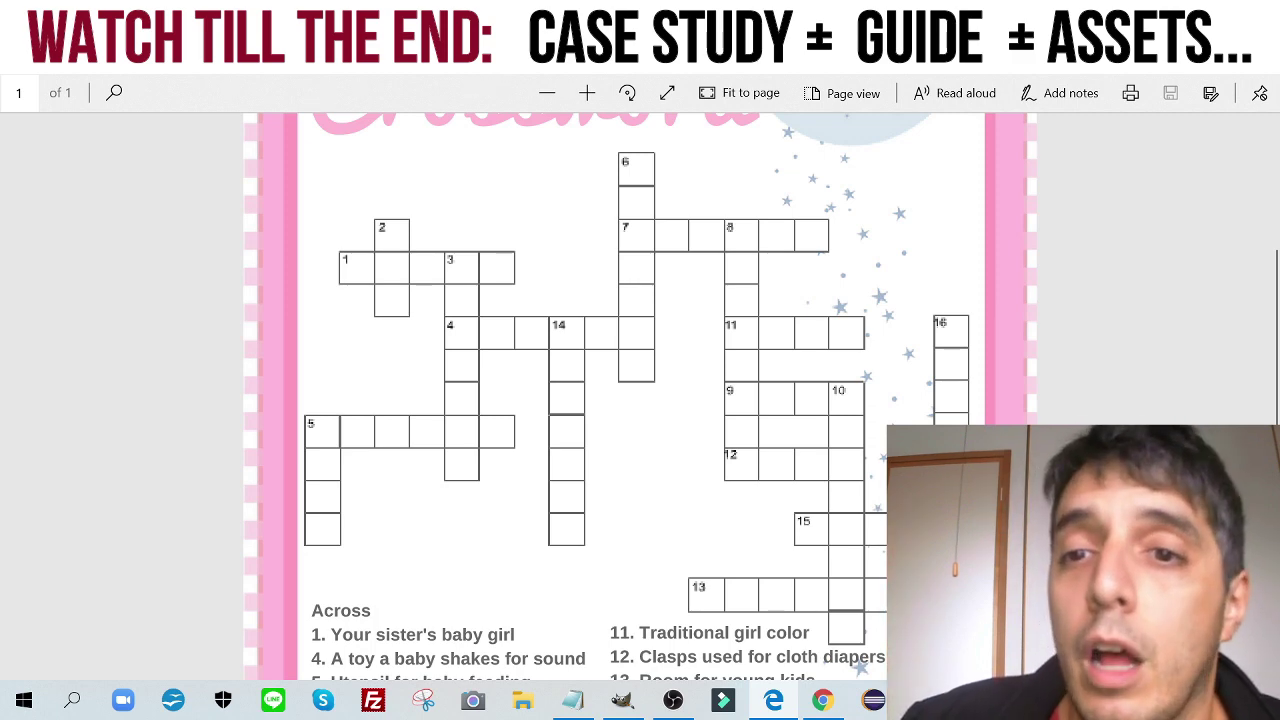
- Switch back to Chrome and view the Canva, Pixabay and Word Puzzles Generator pages in turn
key("alt+Tab")
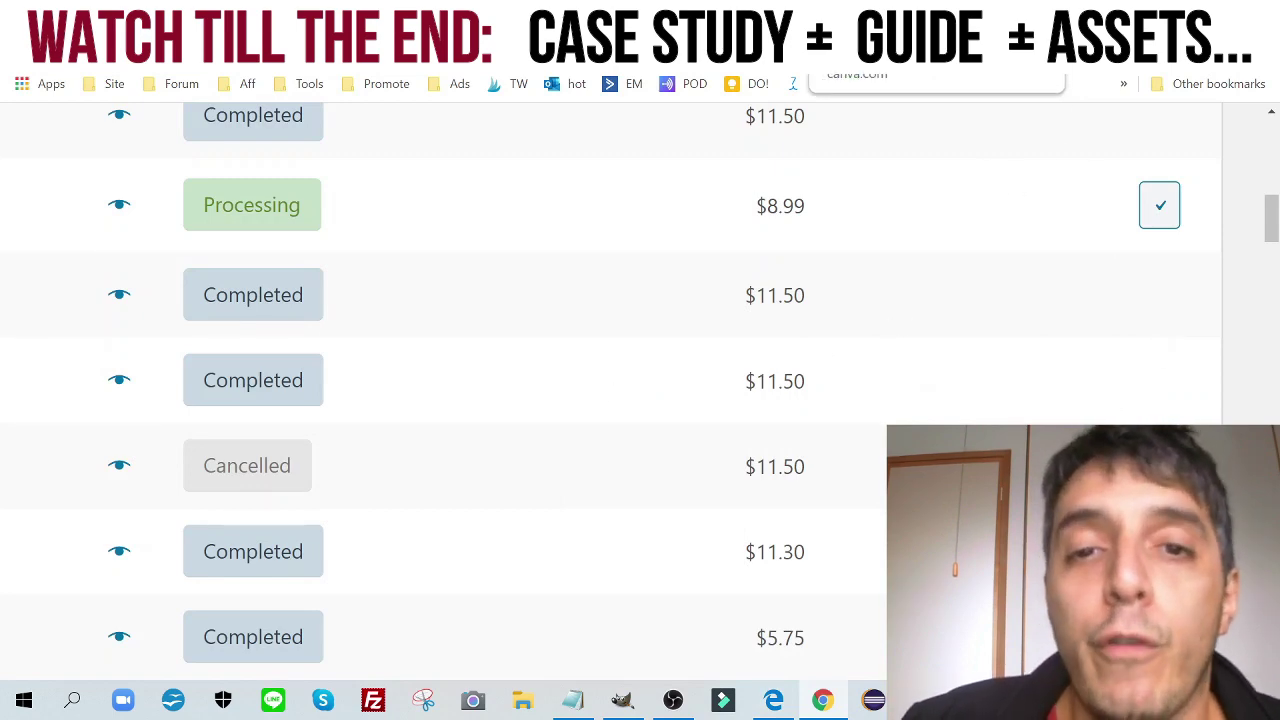
left_click(870, 15)
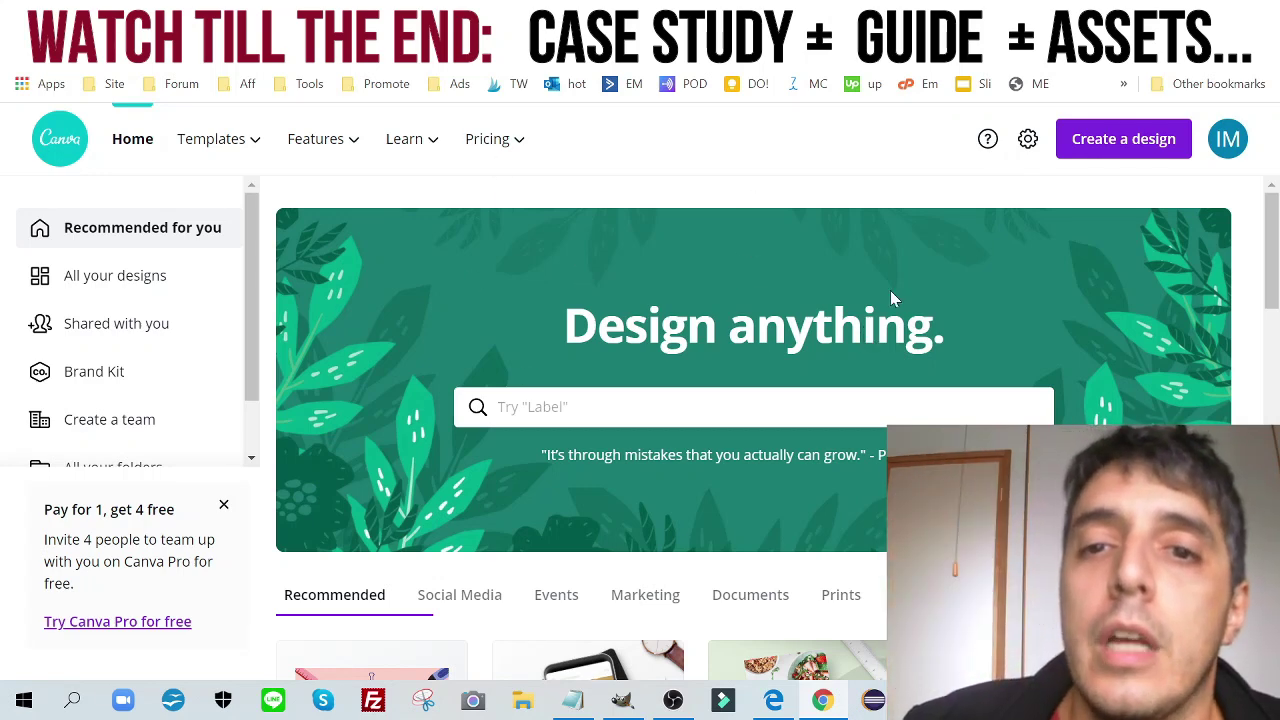
left_click(400, 15)
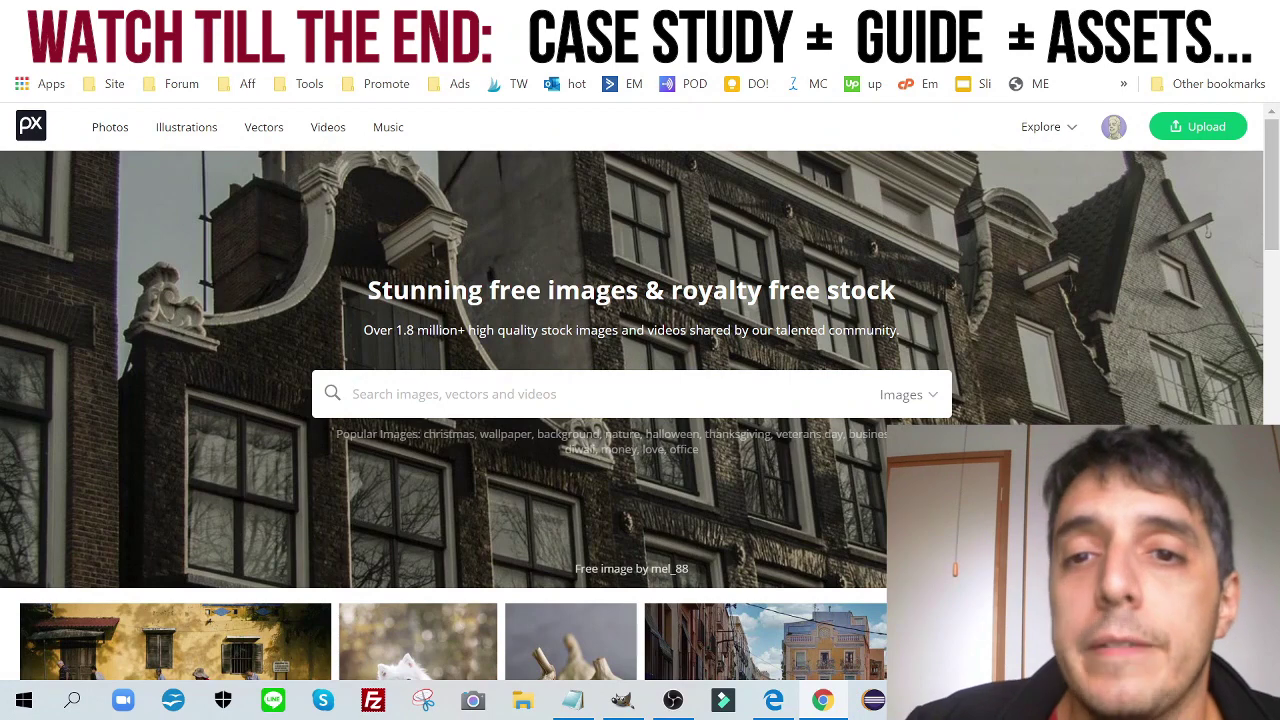
left_click(1000, 15)
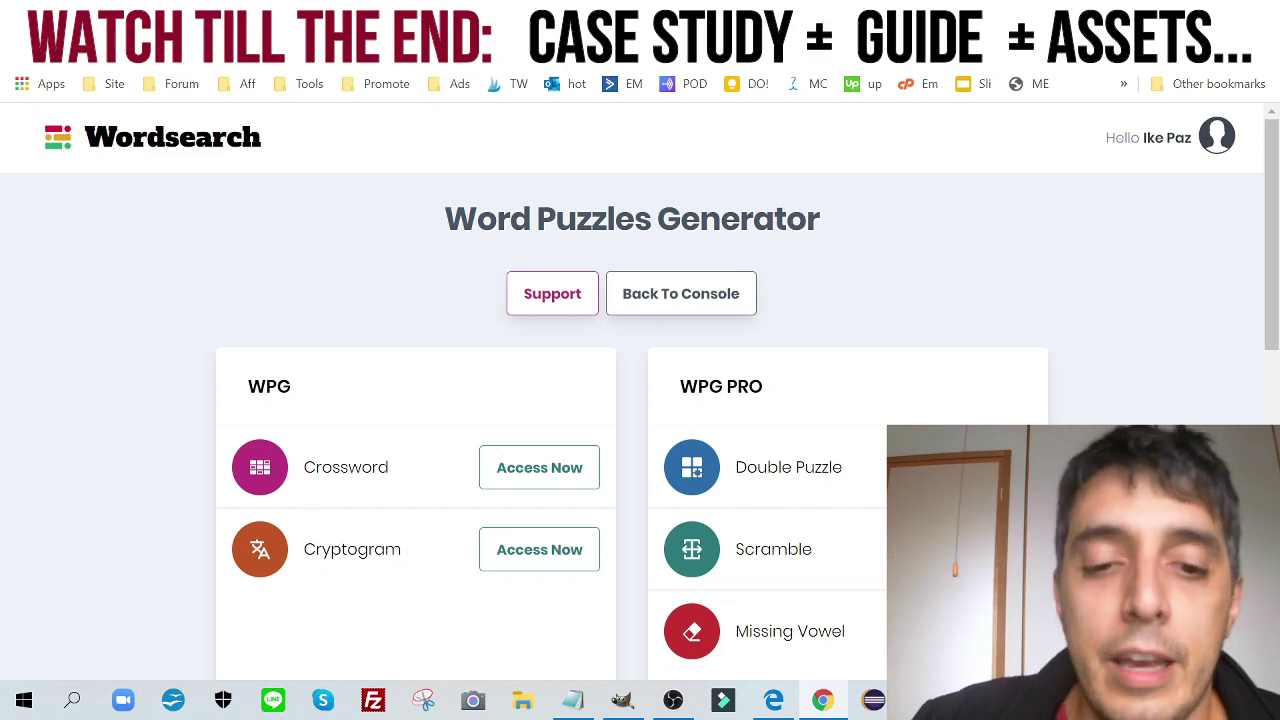
- Switch to baby_input.txt in Notepad and examine how each word and its clue are separated by a semicolon
left_click(572, 700)
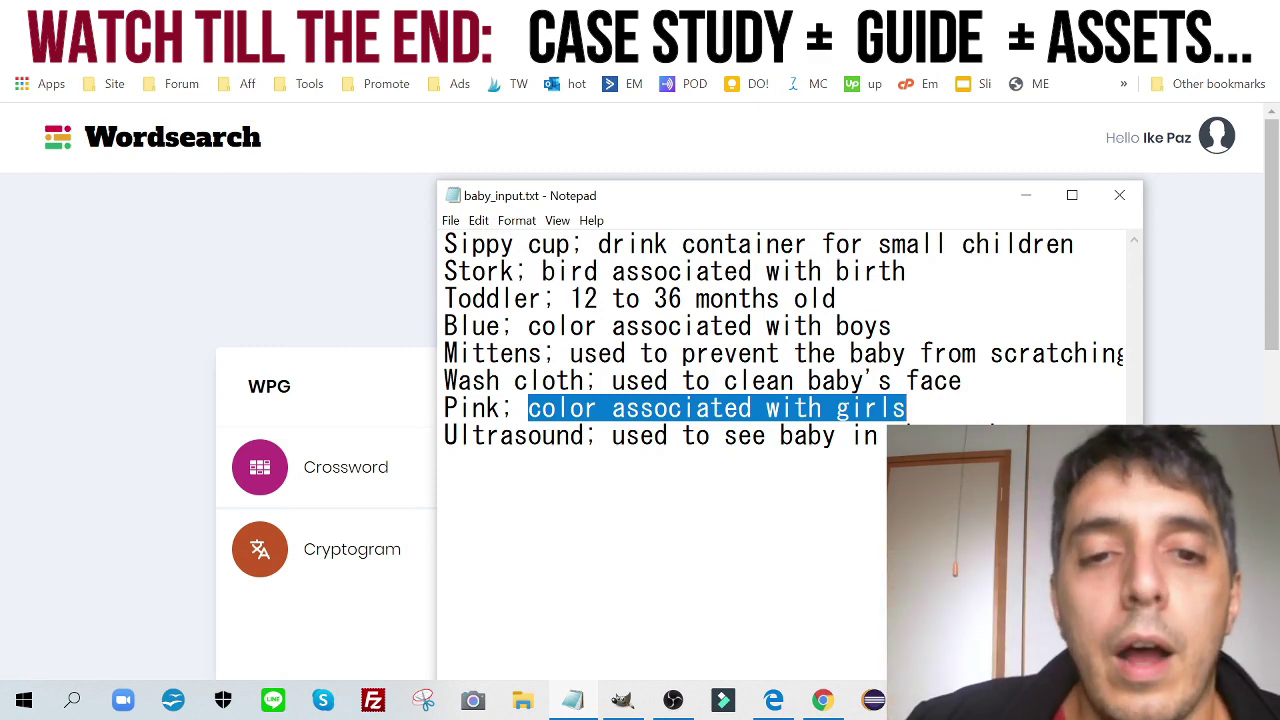
left_click_drag(709, 200, 628, 181)
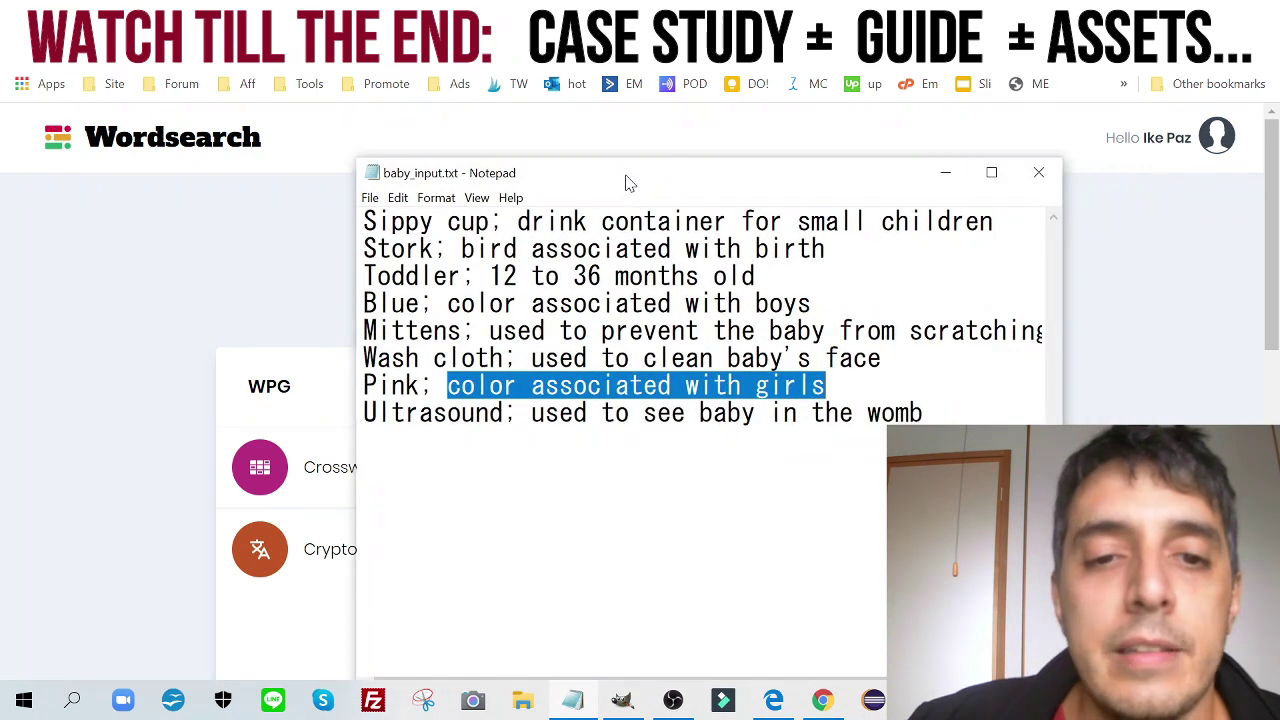
left_click_drag(924, 413, 362, 221)
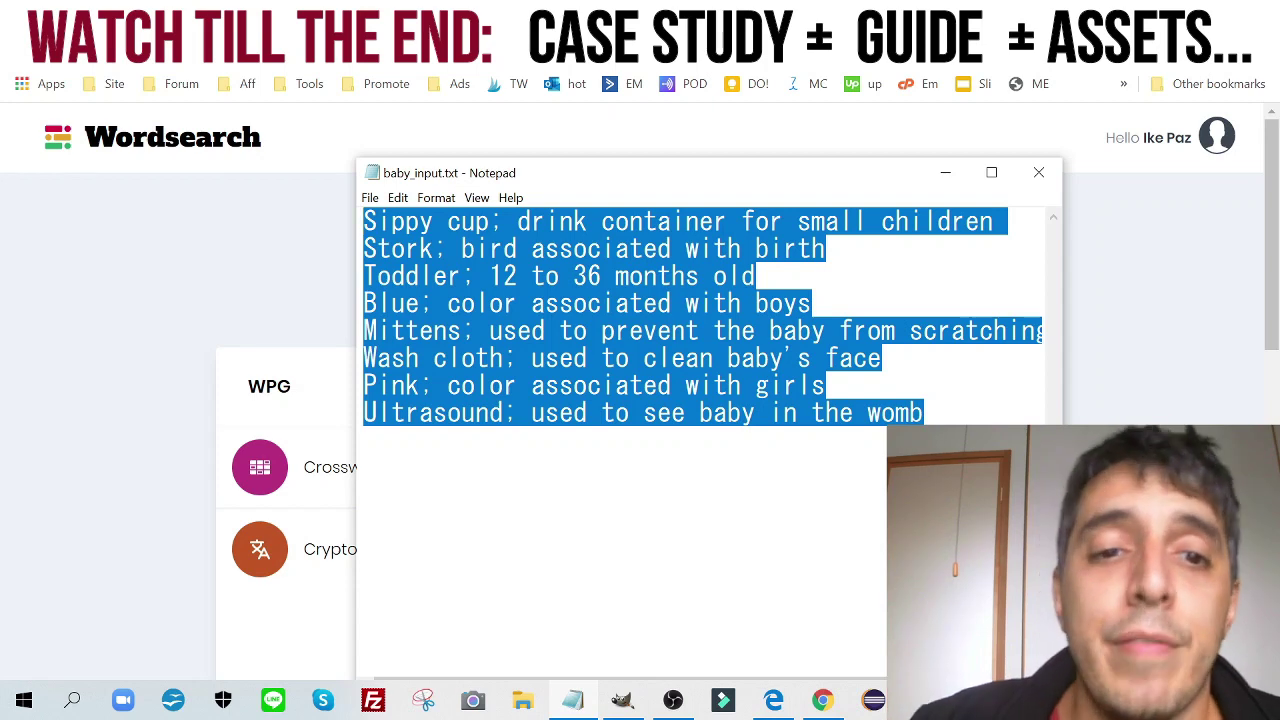
left_click(447, 221)
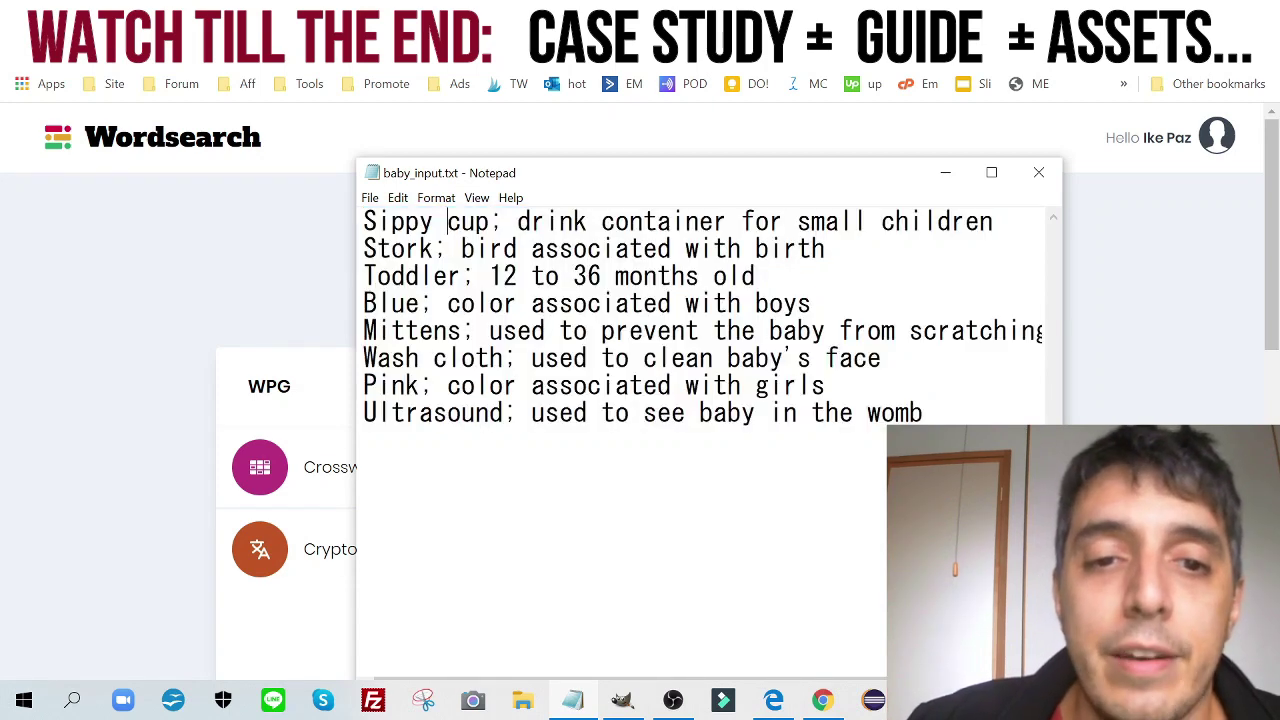
left_click_drag(490, 221, 363, 221)
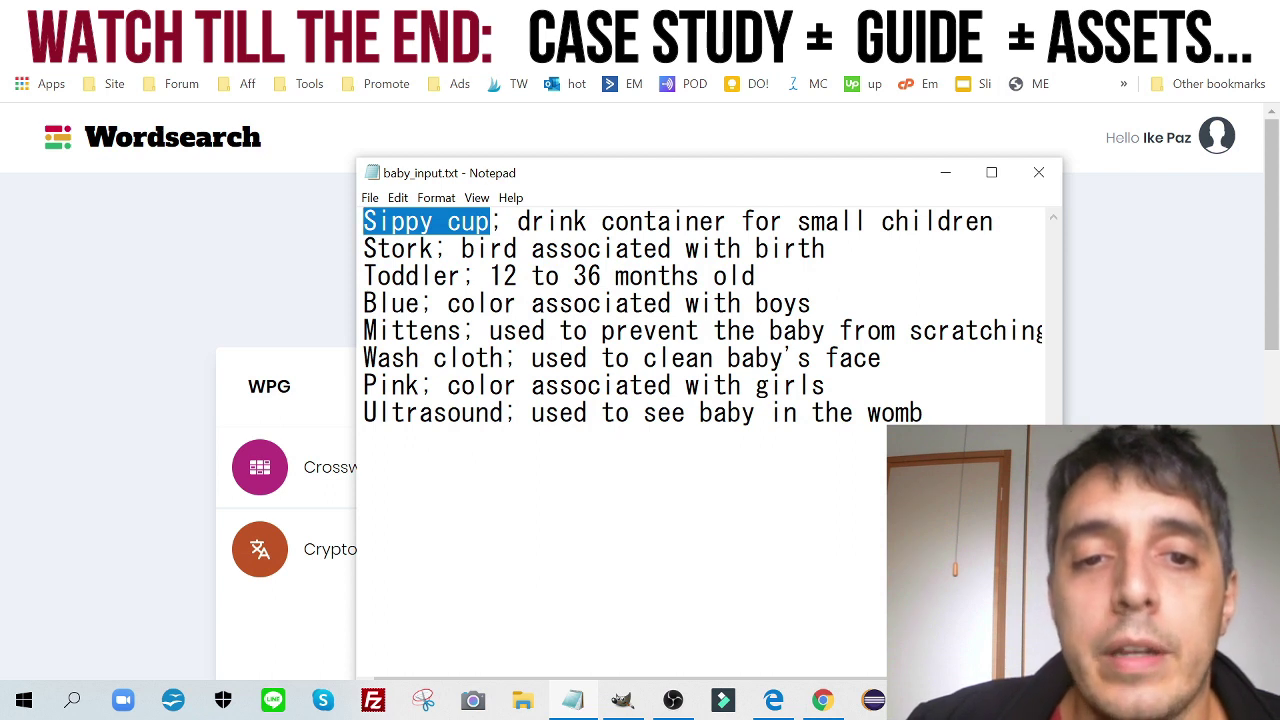
left_click_drag(517, 221, 1007, 221)
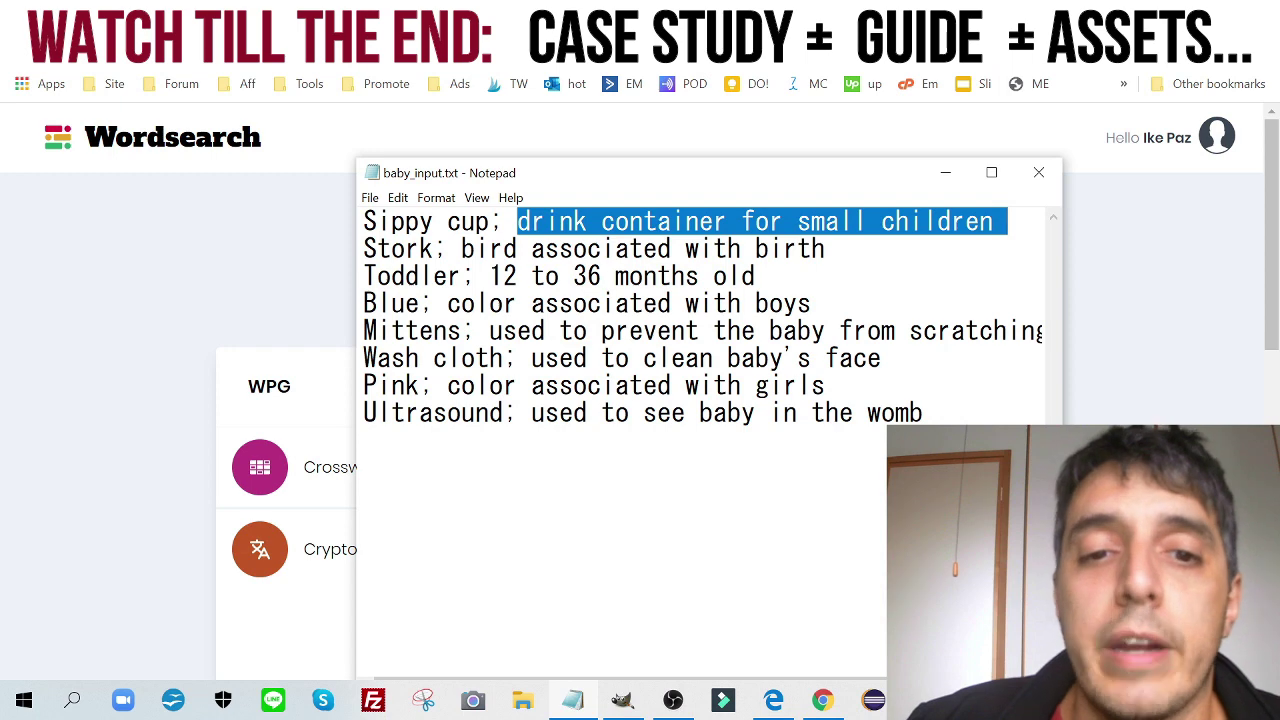
left_click(699, 276)
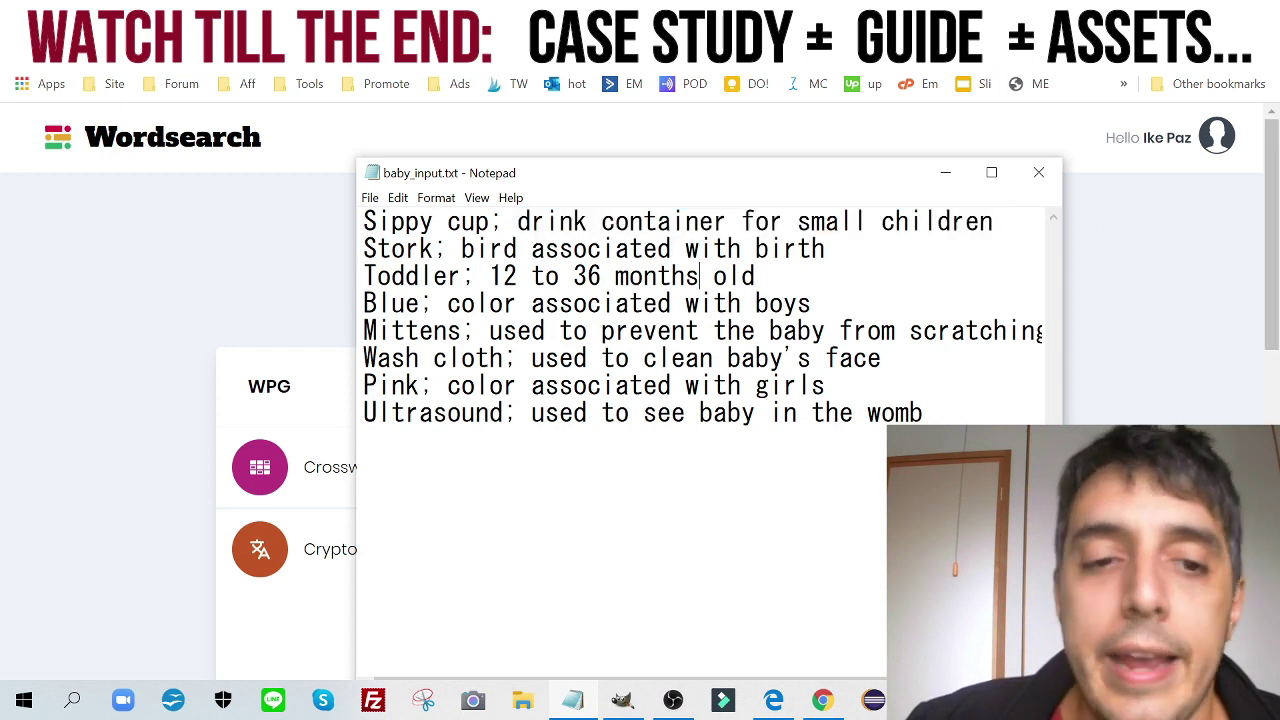
- Return to Chrome, create a crossword collection named "baby" with the Crossword generator, and open it in the puzzle editor
left_click(330, 267)
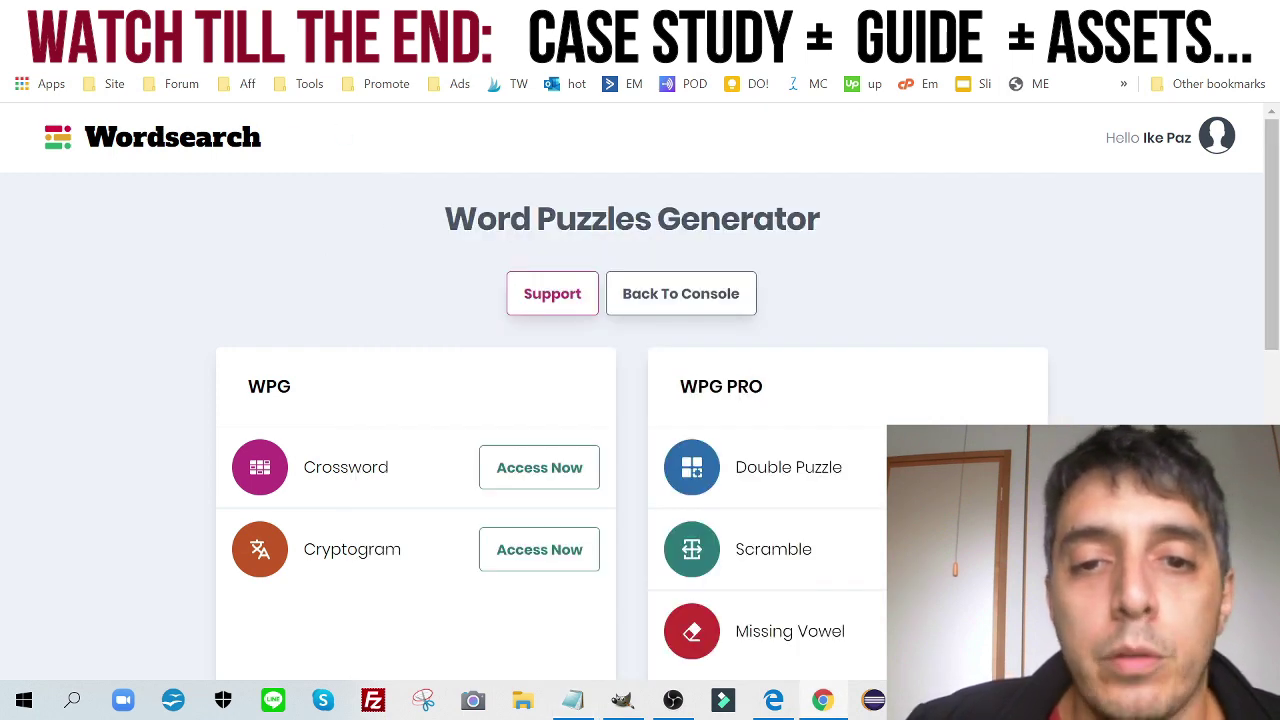
scroll(510, 365, "down", 1)
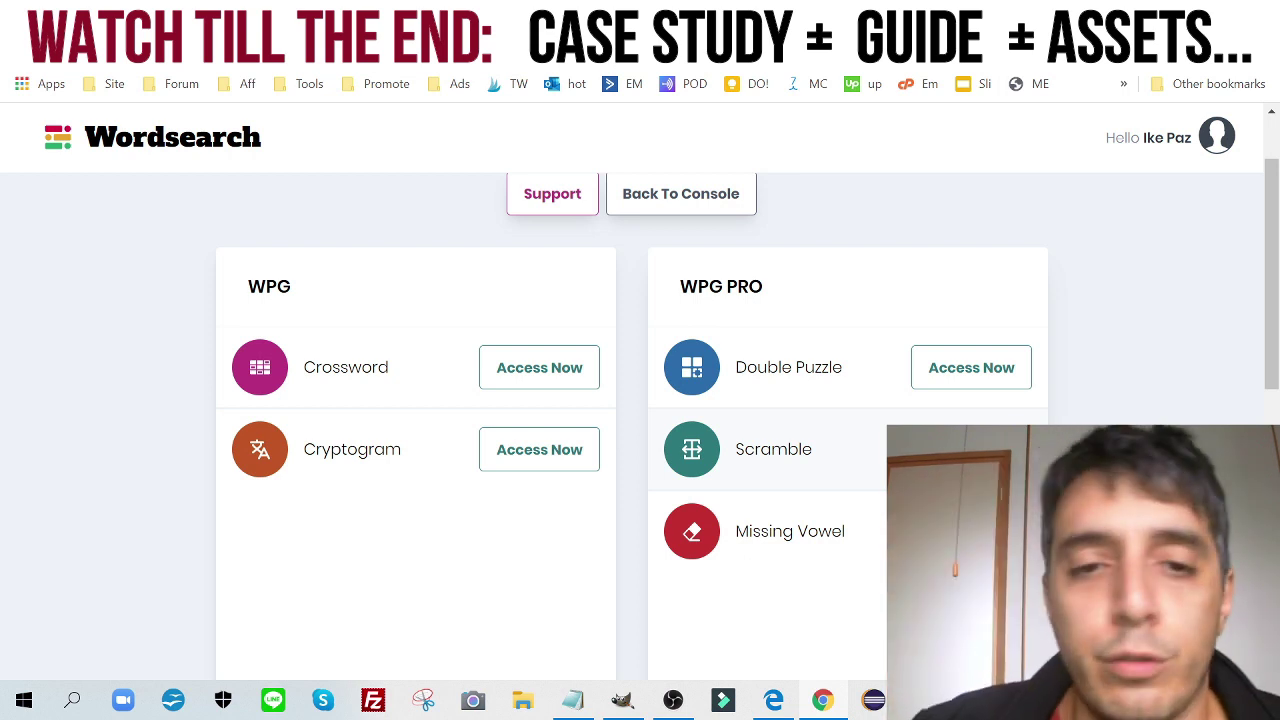
left_click(586, 380)
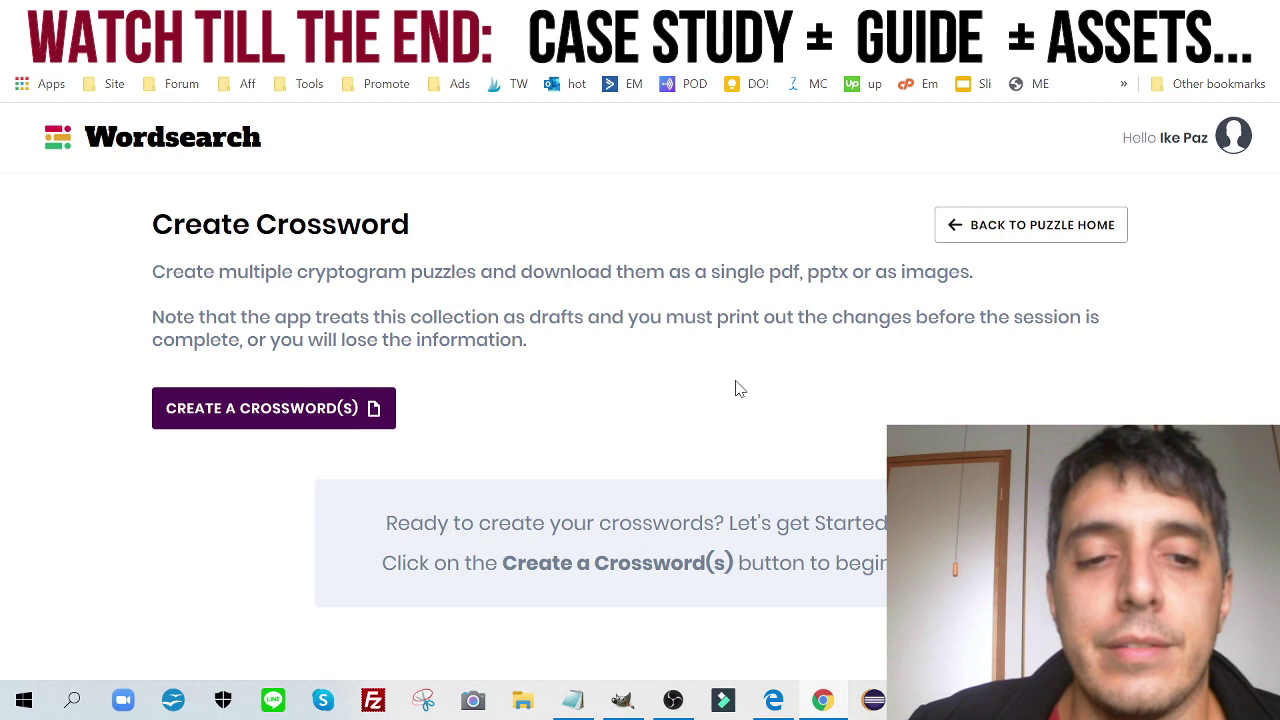
left_click(280, 410)
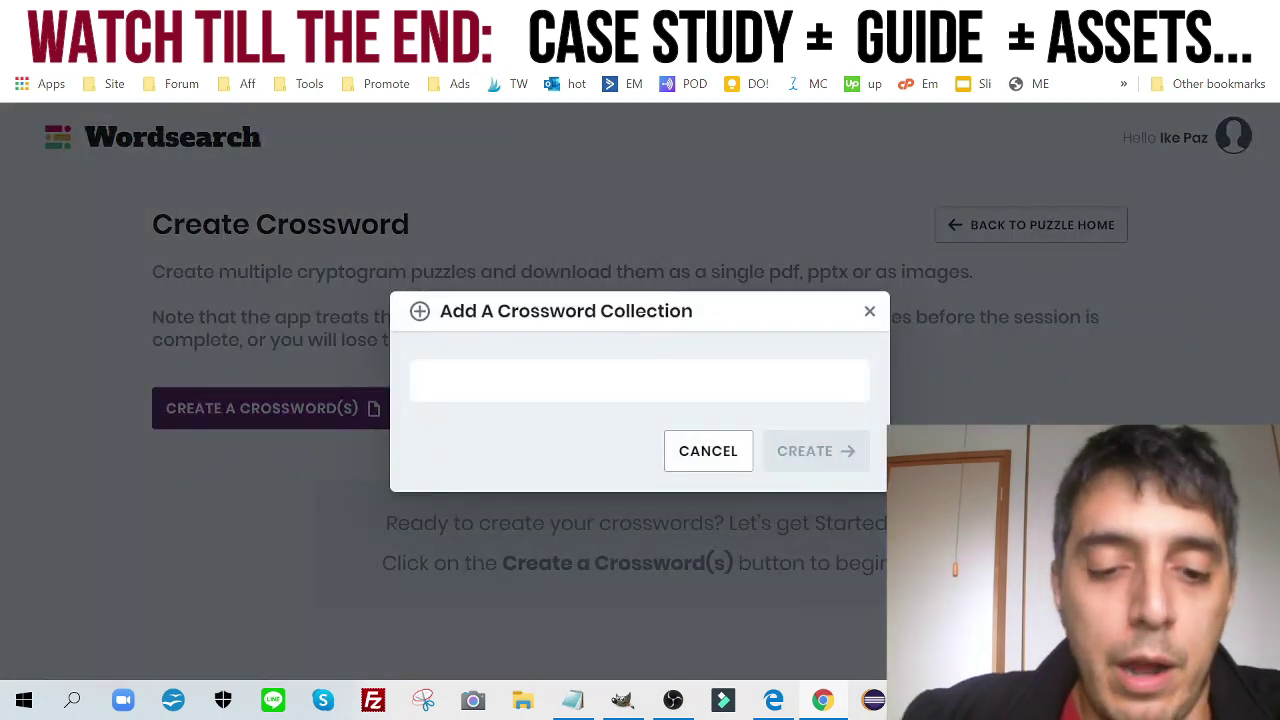
type("baby")
left_click(782, 446)
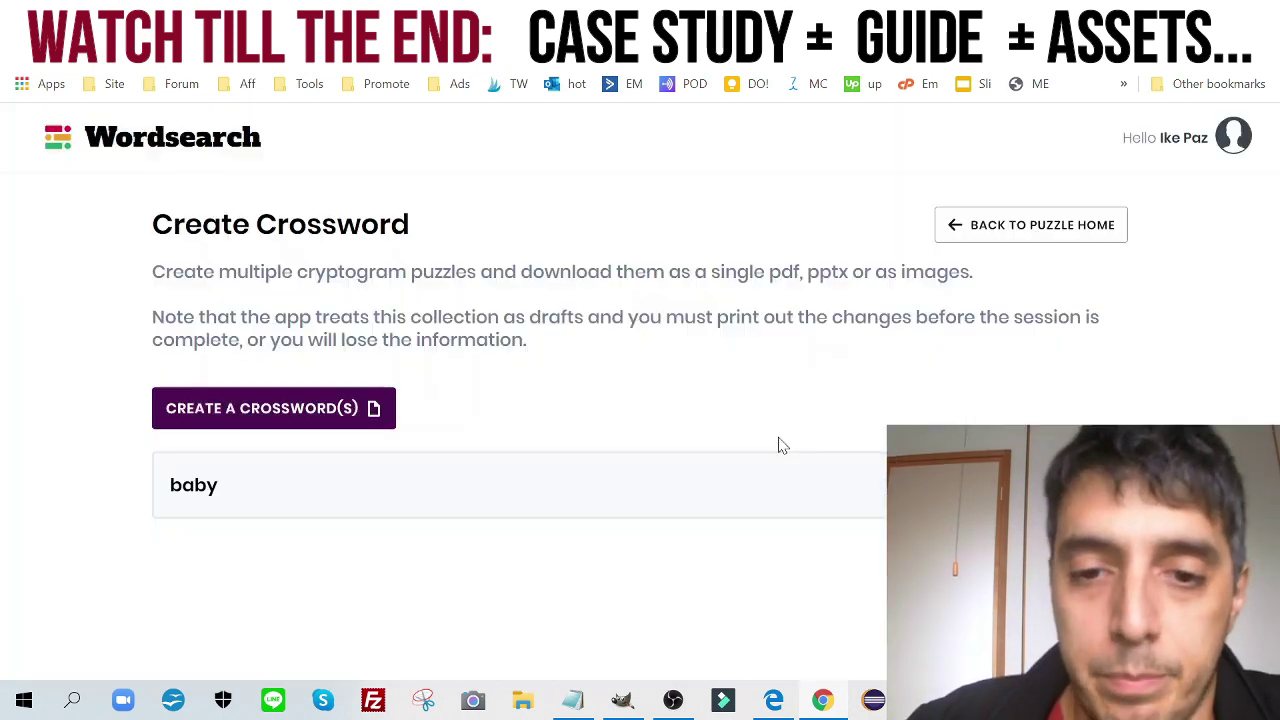
left_click(1000, 485)
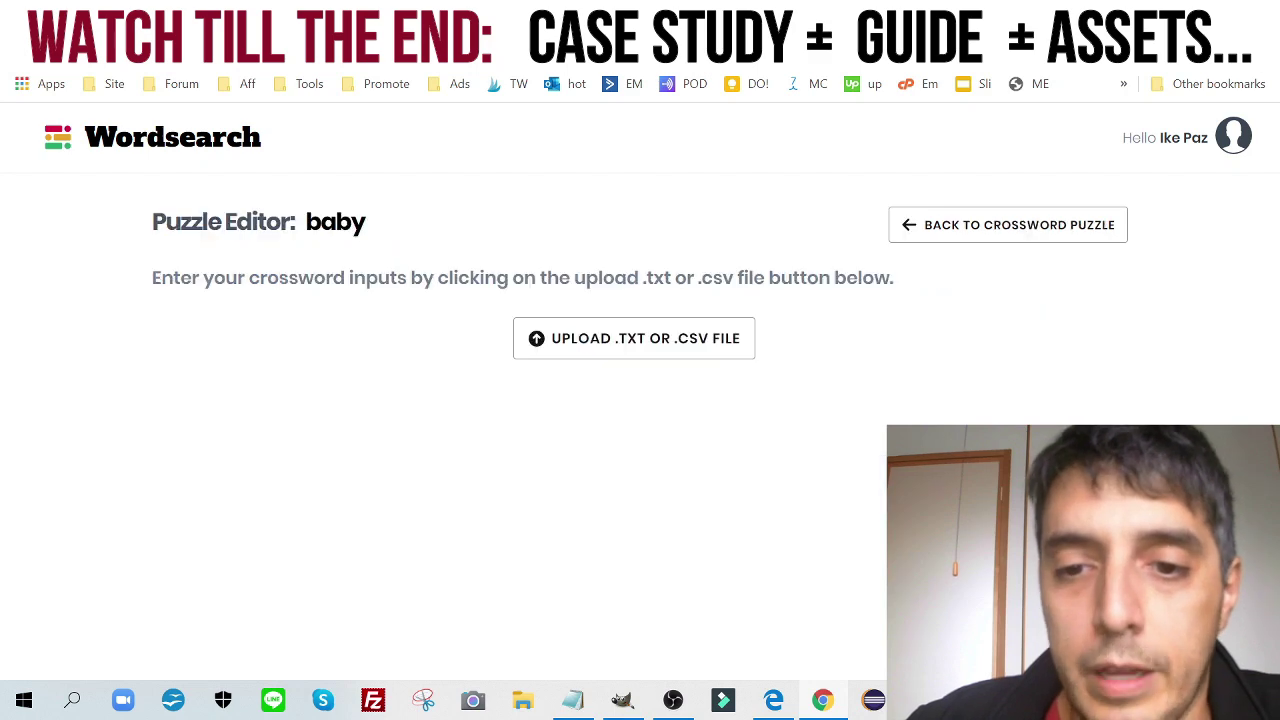
- Search the Downloads folder for "baby" and upload the baby word list file as the crossword input
left_click(689, 344)
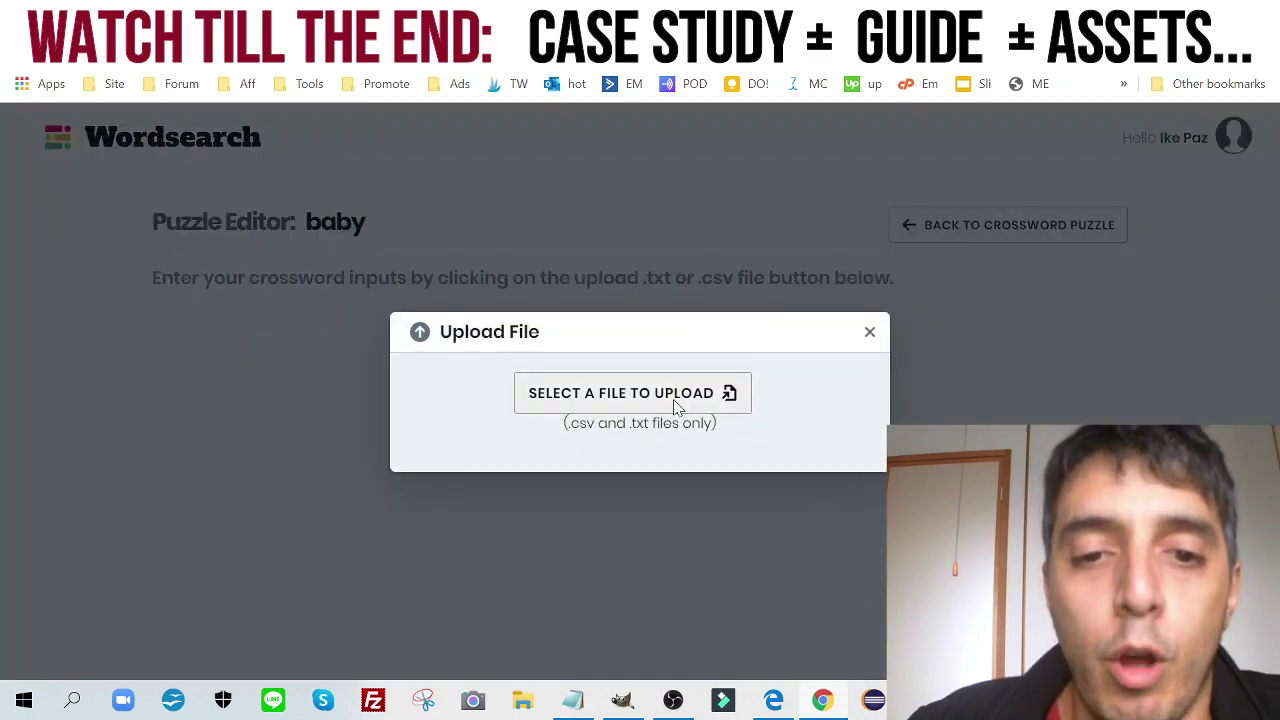
left_click(676, 398)
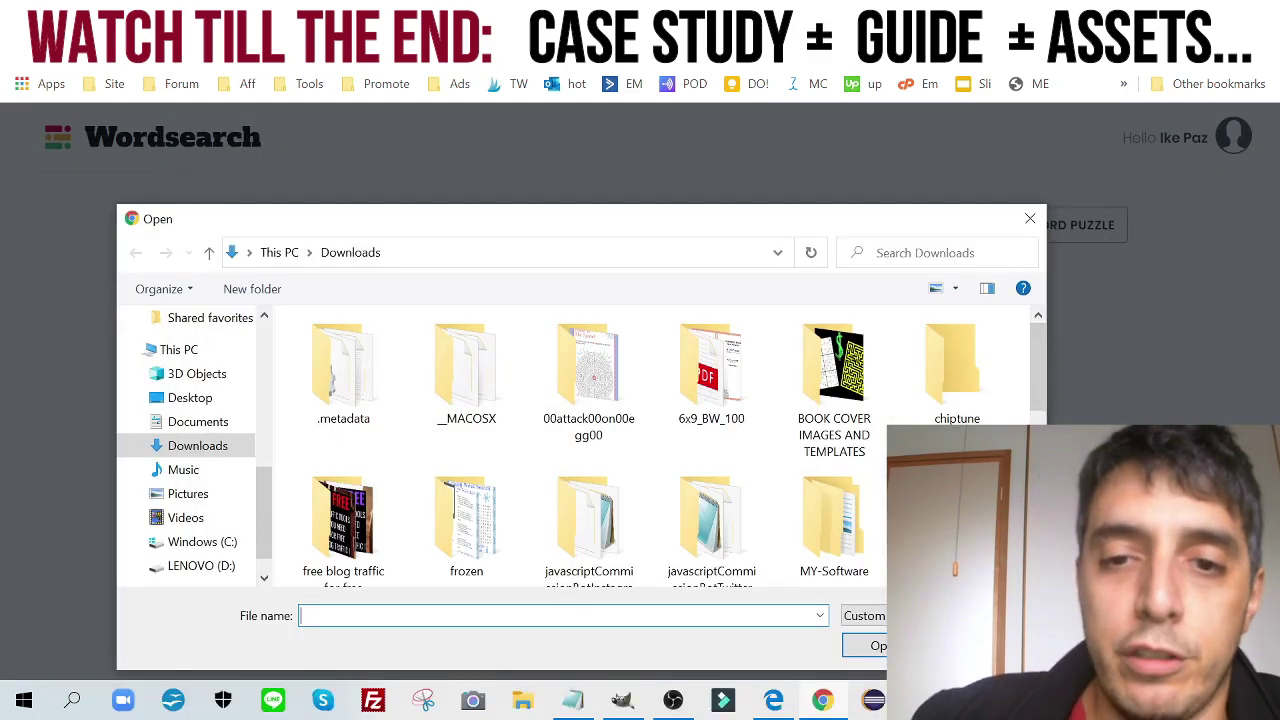
left_click(925, 254)
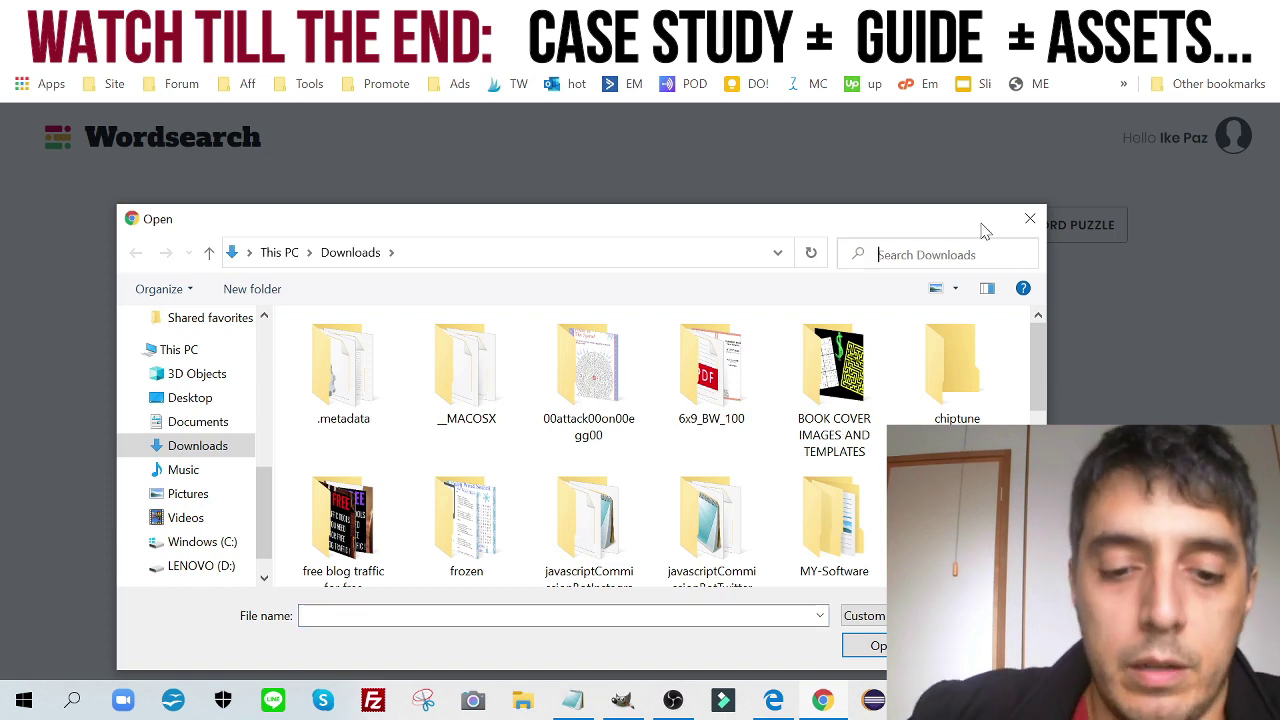
type("baby")
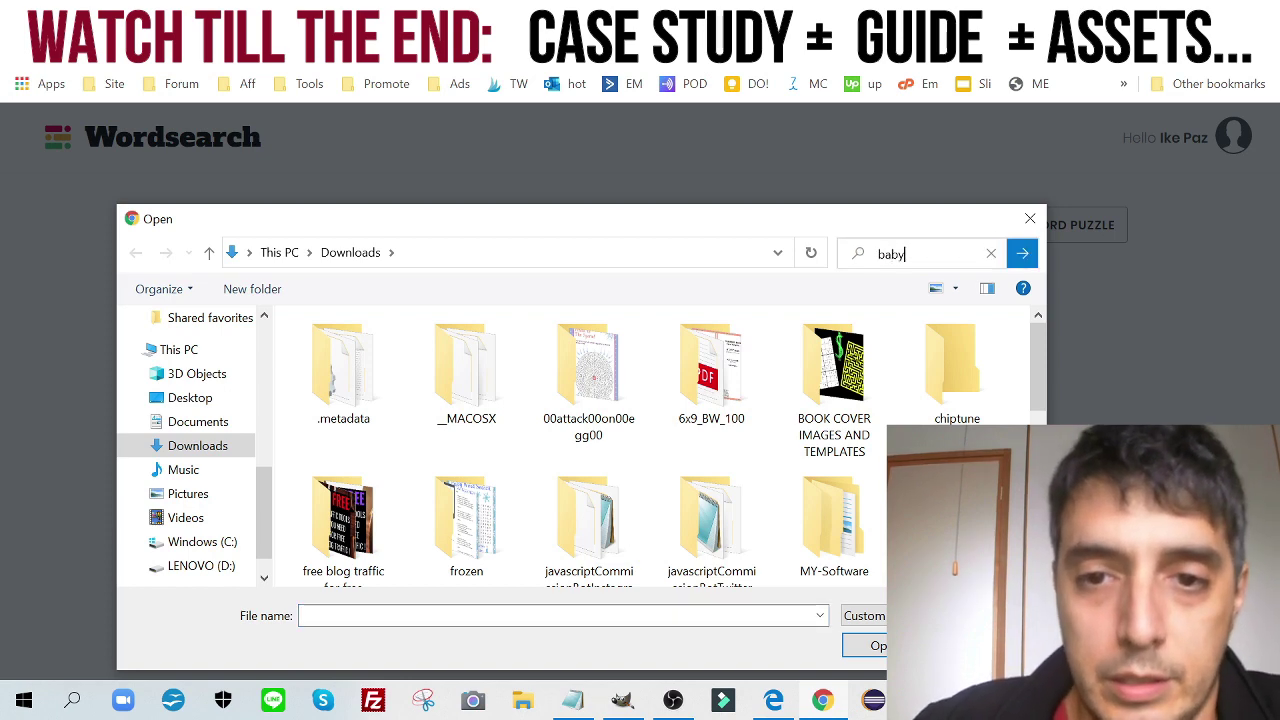
double_click(416, 362)
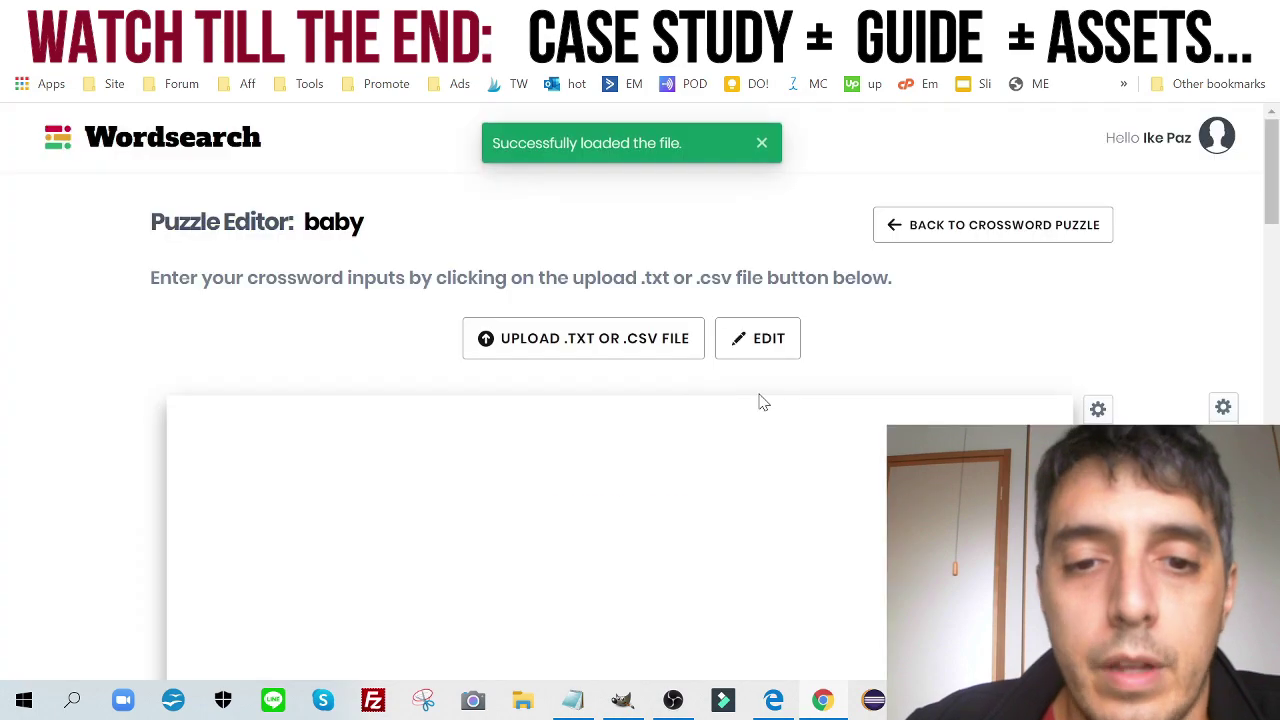
- Examine the generated Puzzle #1 grid, its Across and Down clues, and the solution page
scroll(895, 375, "down", 4)
scroll(885, 392, "down", 10)
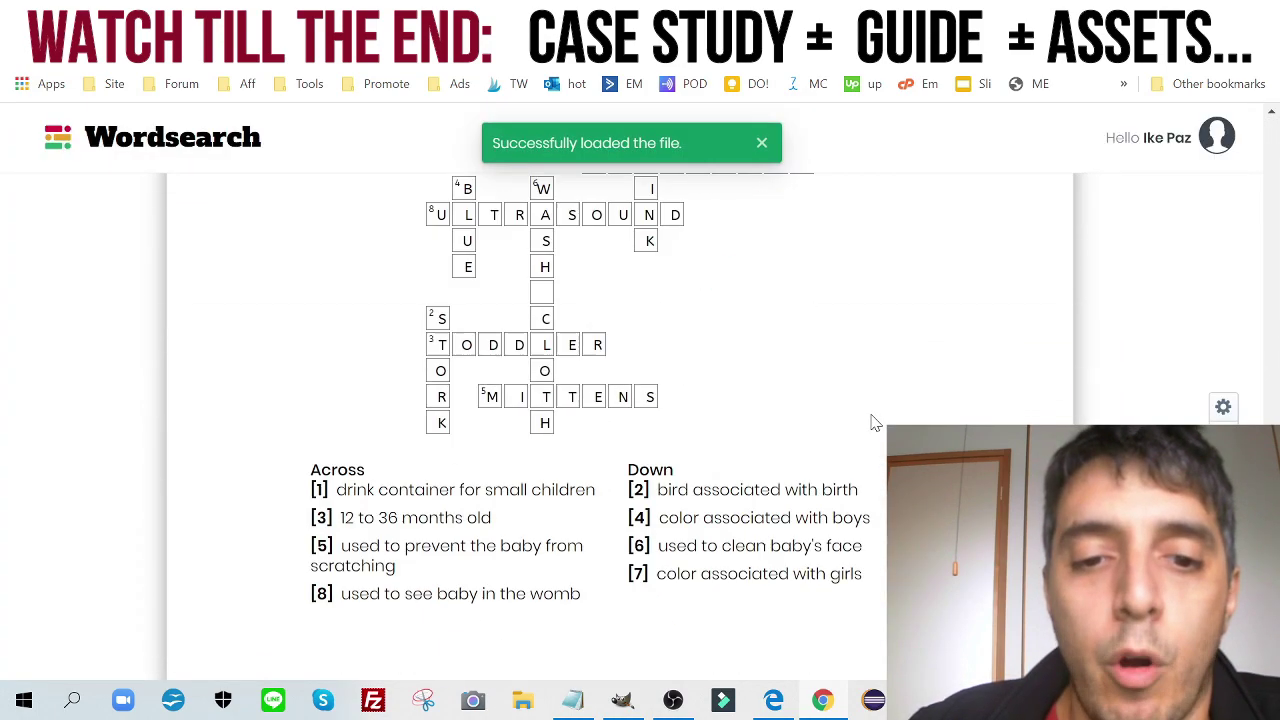
scroll(872, 430, "up", 3)
scroll(870, 436, "up", 4)
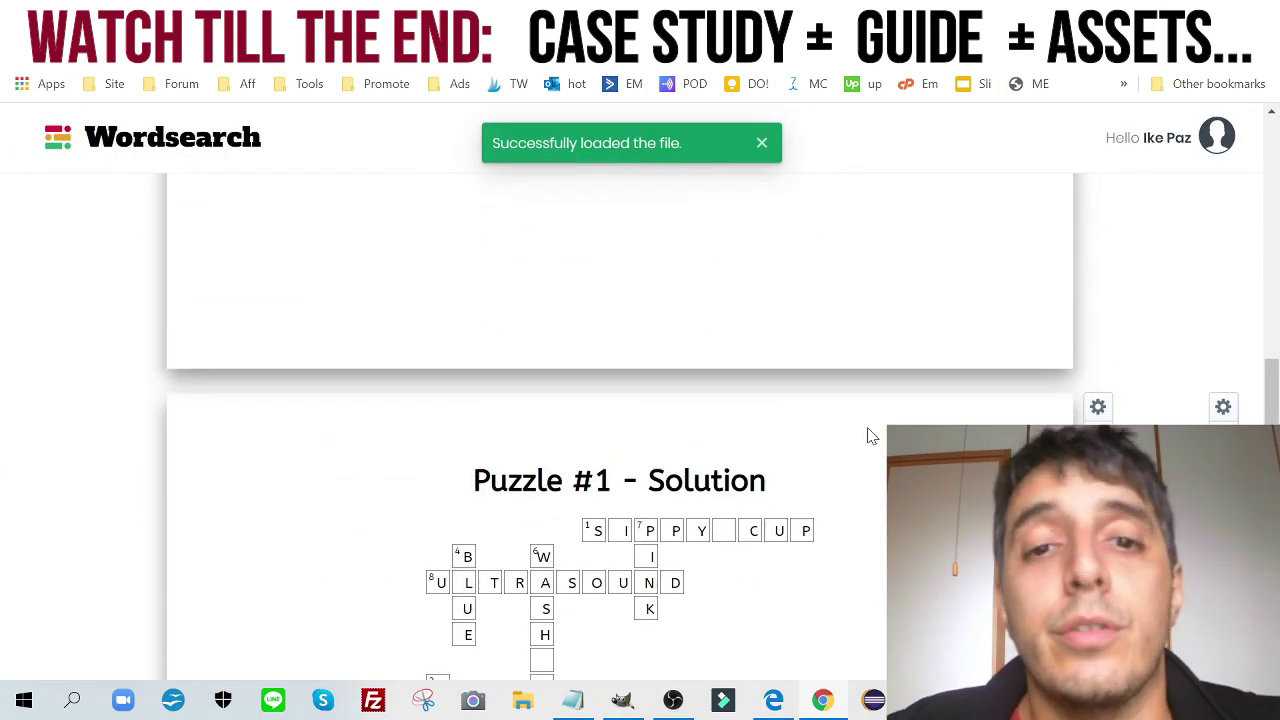
scroll(870, 436, "up", 14)
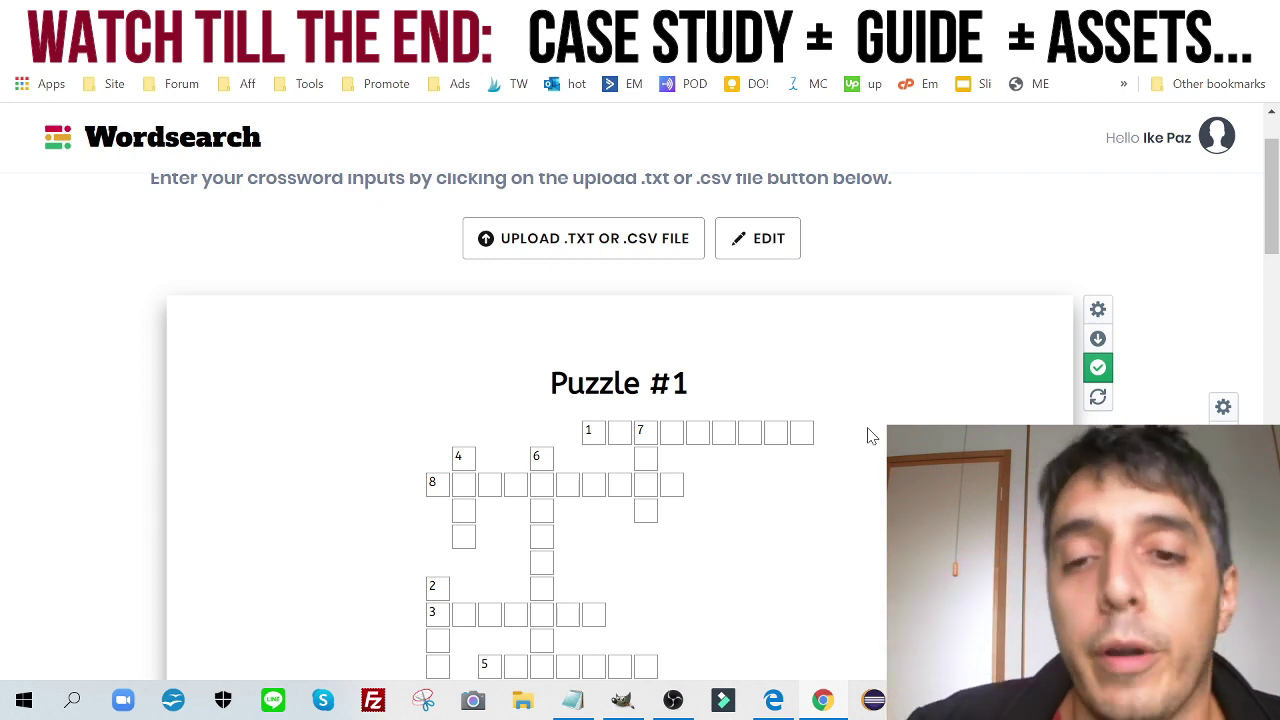
scroll(869, 436, "down", 3)
scroll(914, 409, "up", 3)
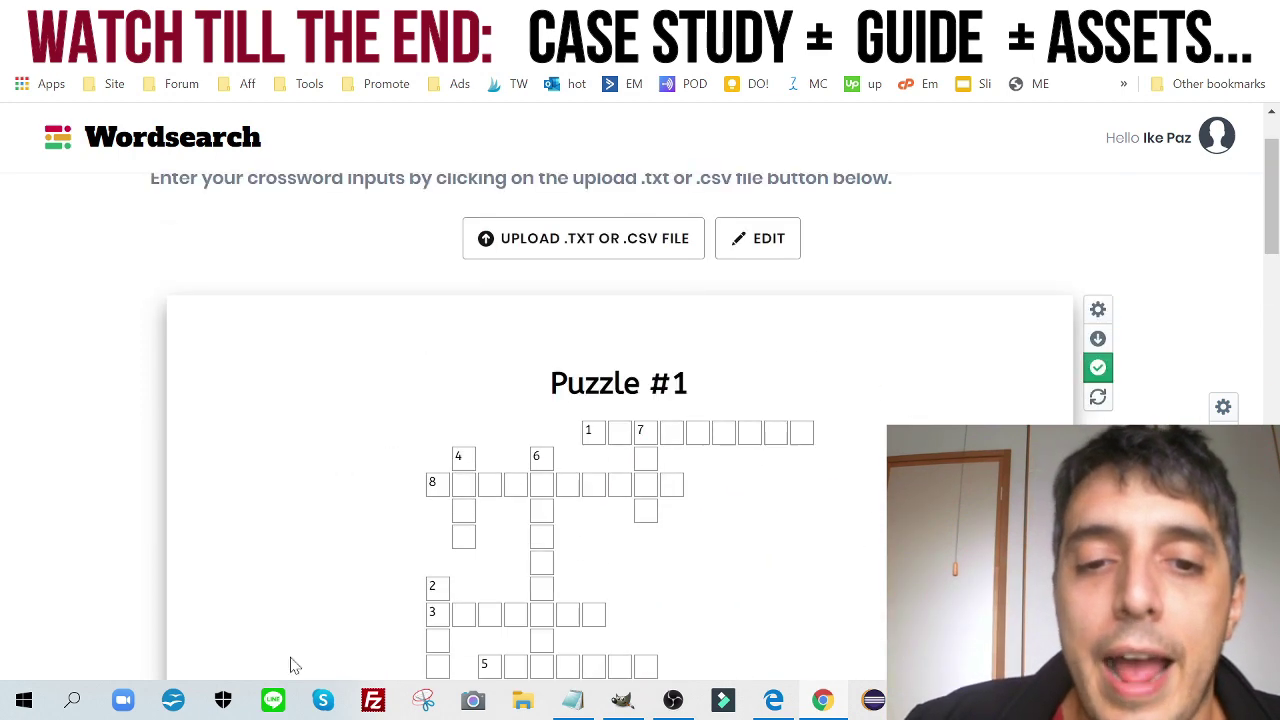
scroll(810, 529, "down", 1)
scroll(817, 480, "down", 10)
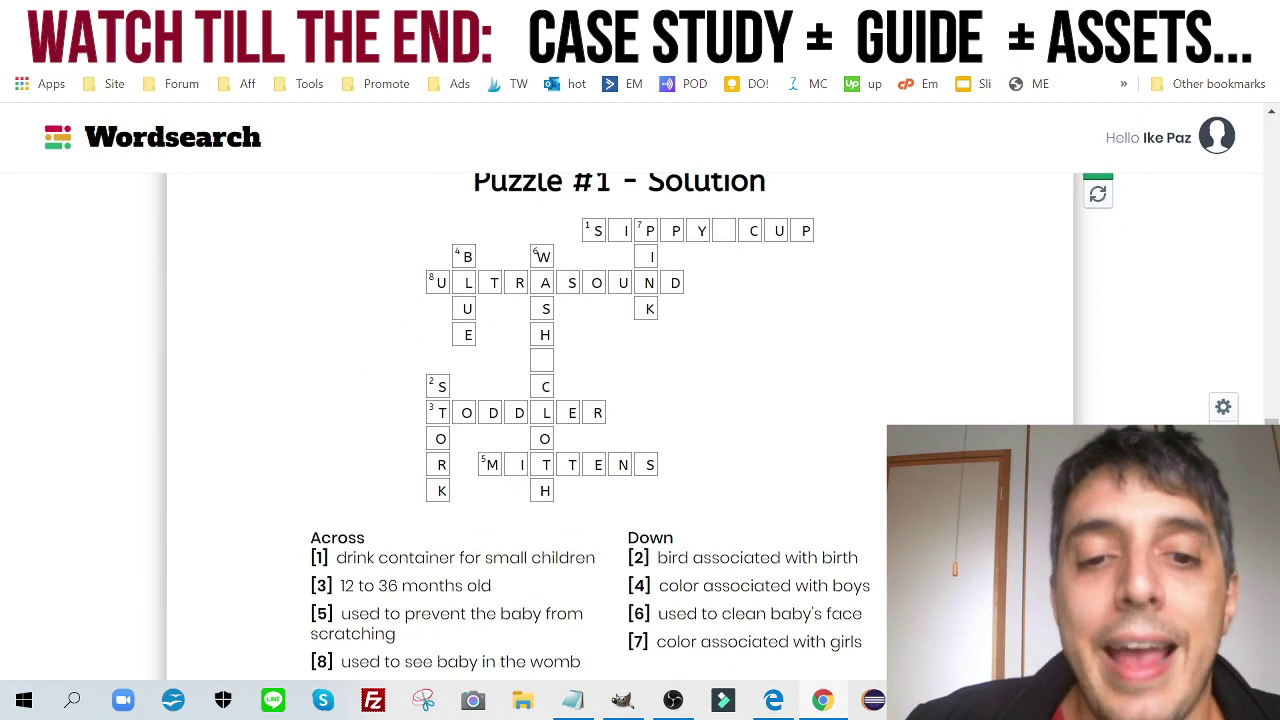
scroll(672, 427, "up", 11)
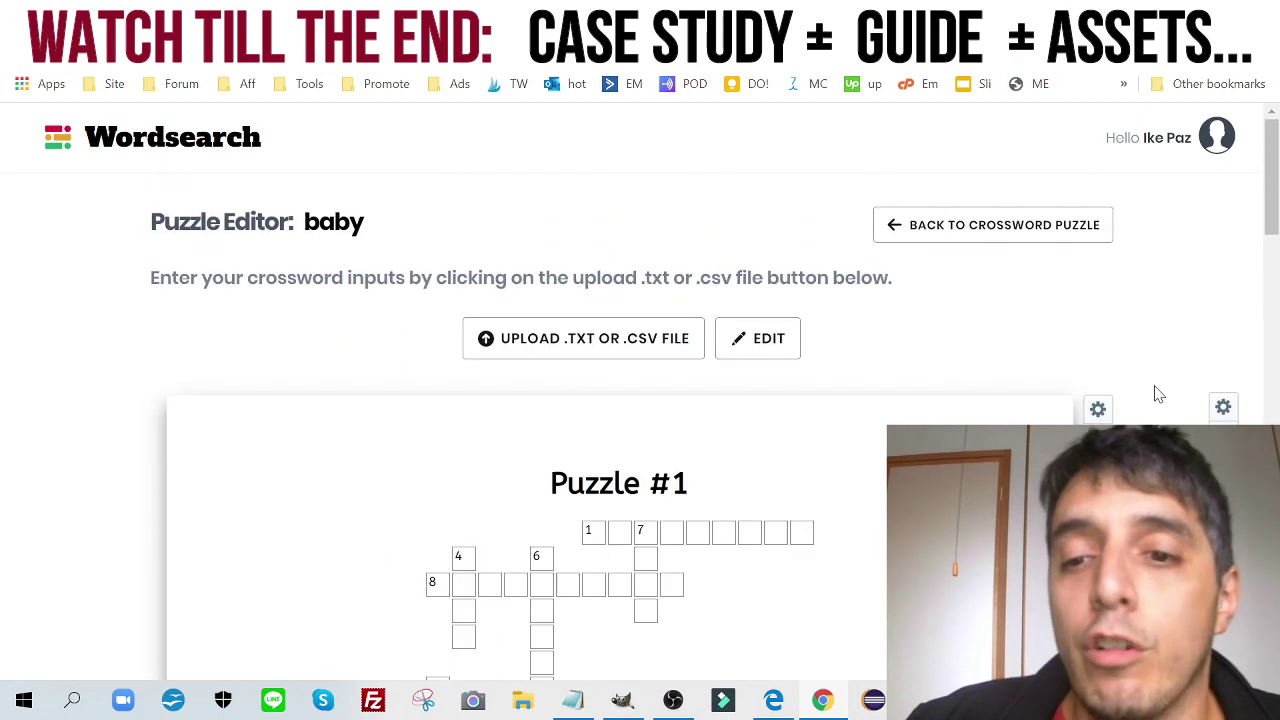
- Open the puzzle download options, examine the available file types with PNG selected, and close them without downloading
left_click(1098, 409)
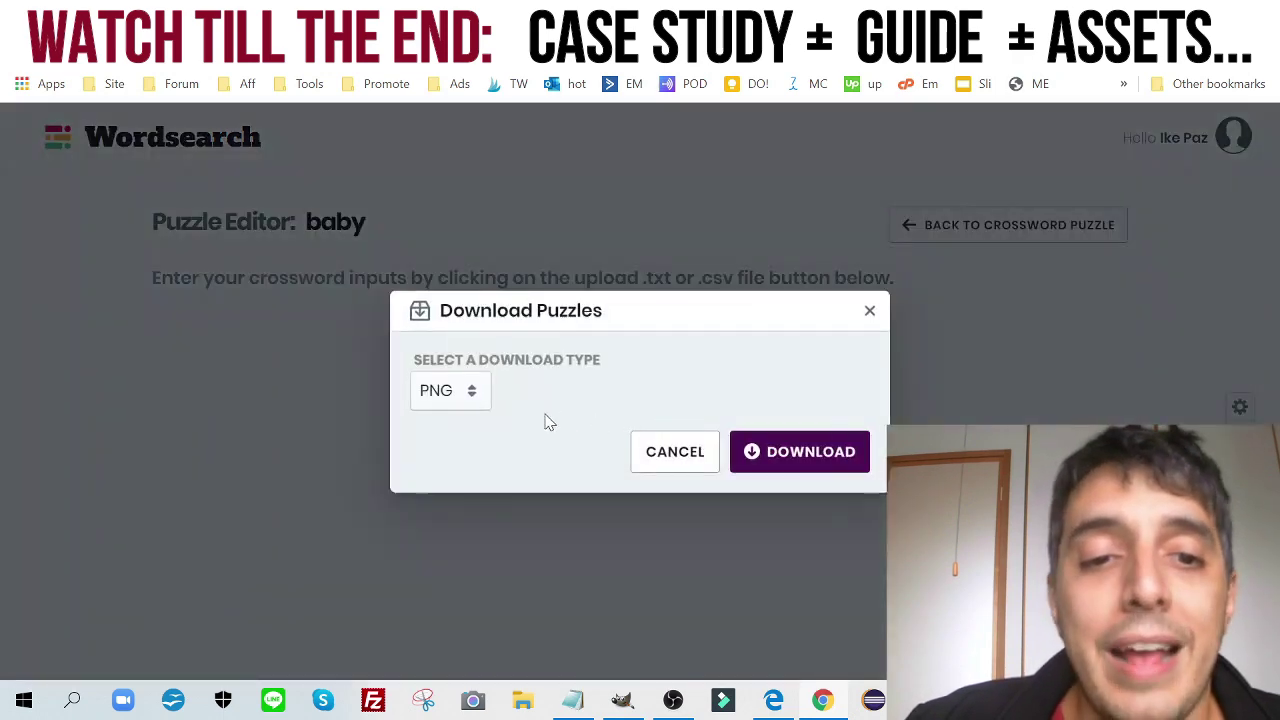
left_click(469, 393)
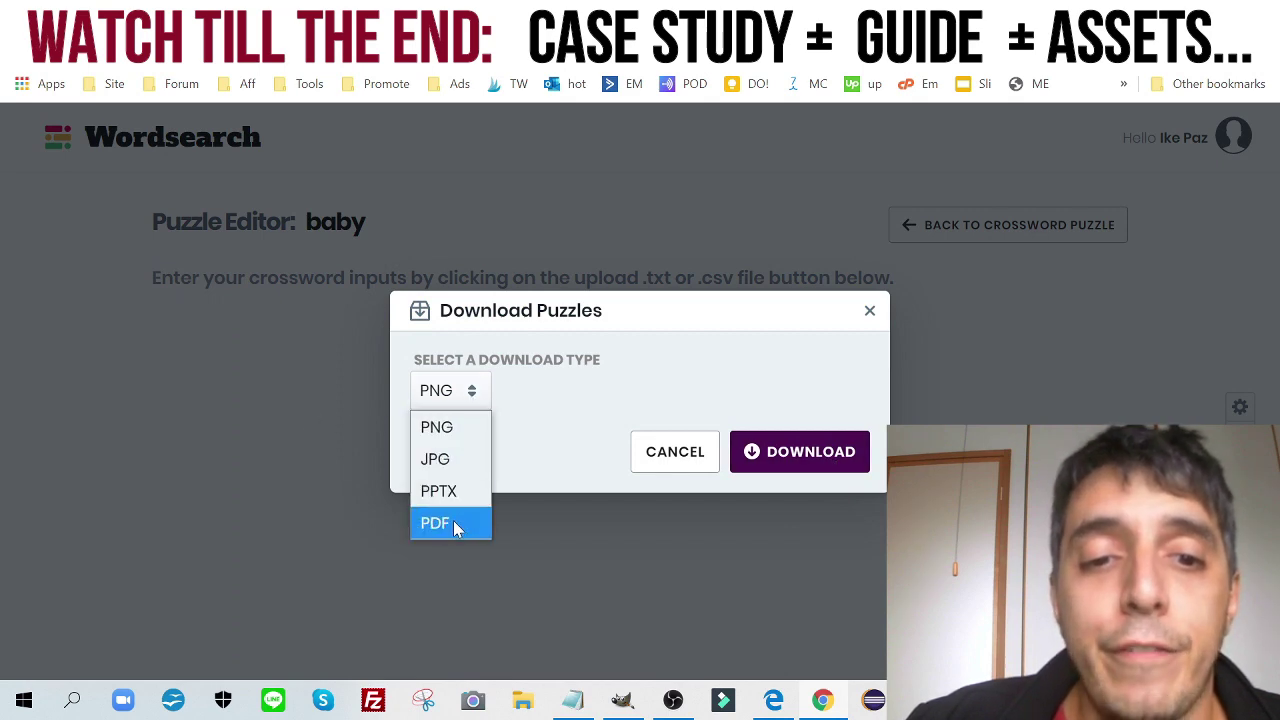
left_click(465, 430)
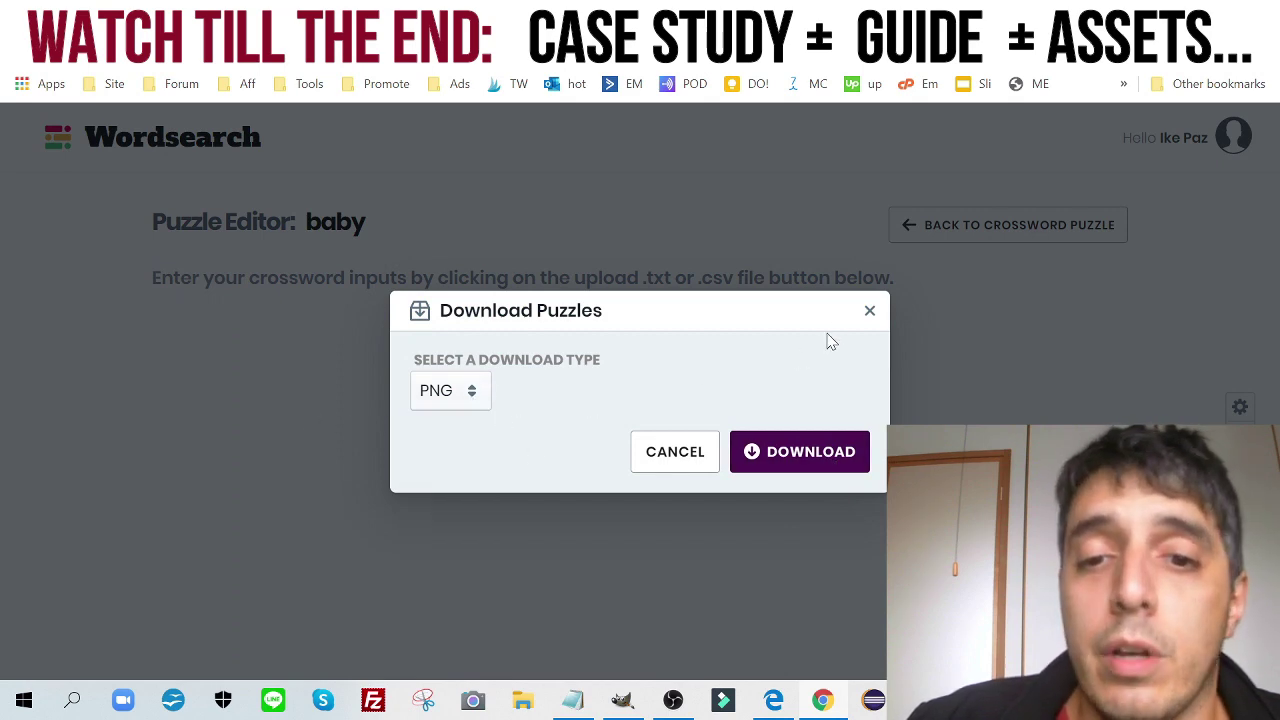
left_click(867, 311)
- Regenerate the layout of Puzzle #1 several times to get a different arrangement of the same baby words
scroll(995, 370, "down", 3)
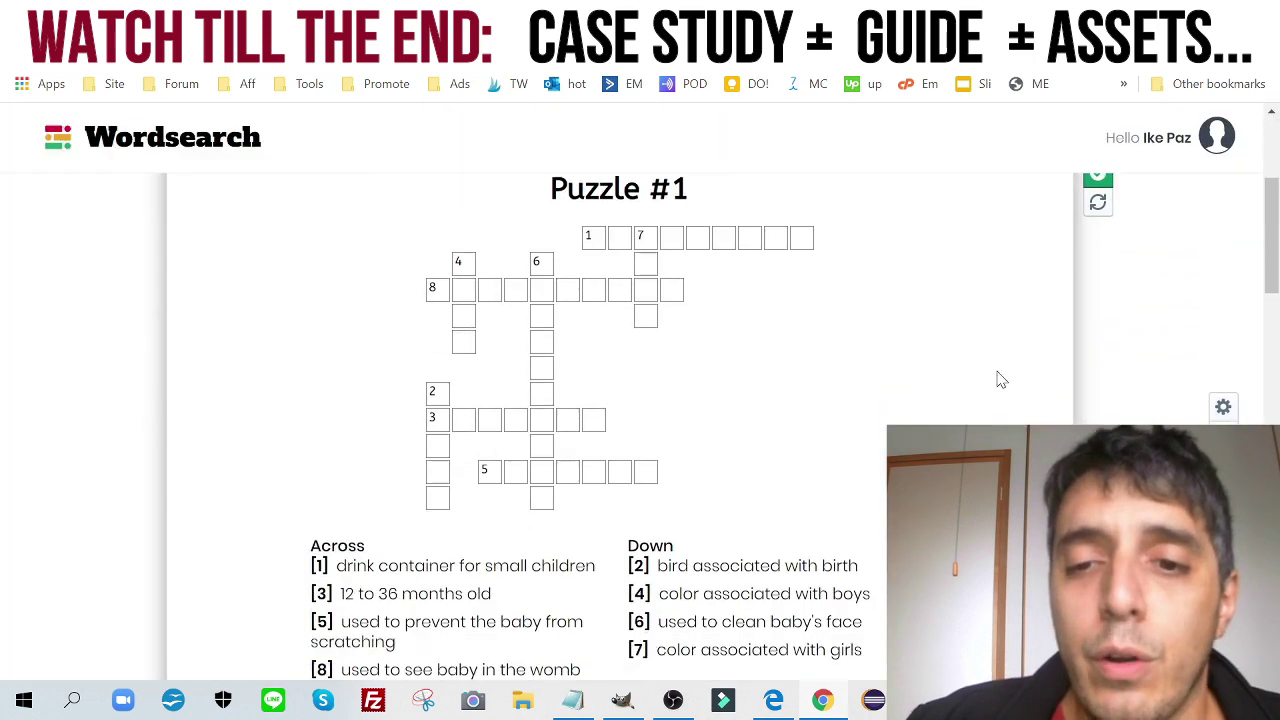
scroll(1097, 270, "up", 2)
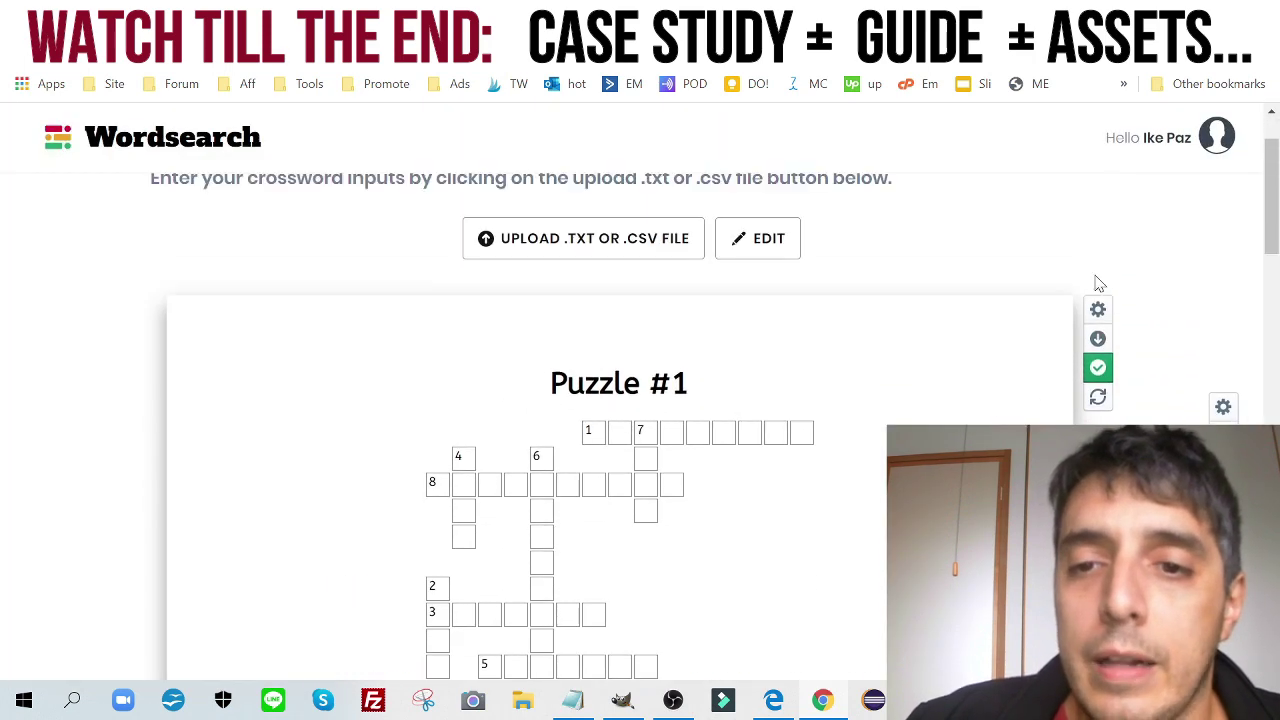
left_click(1097, 398)
scroll(1057, 400, "down", 2)
scroll(1115, 280, "up", 2)
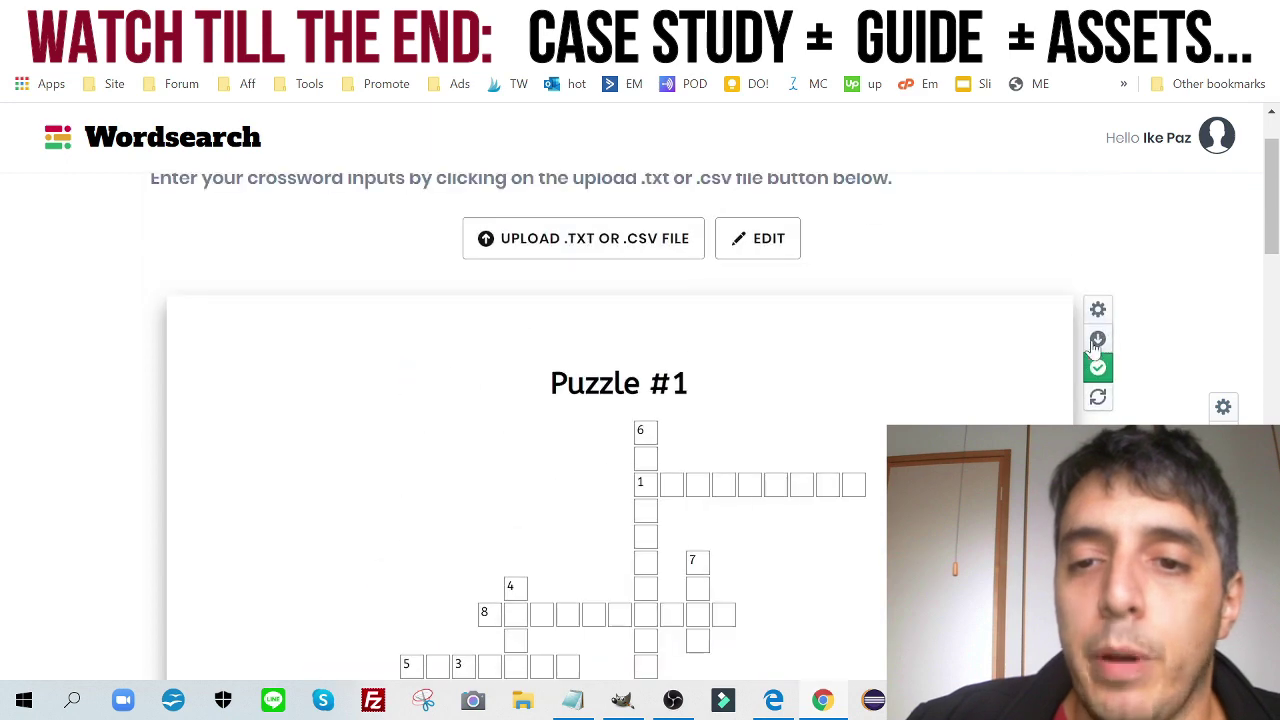
left_click(1095, 400)
left_click(1095, 400)
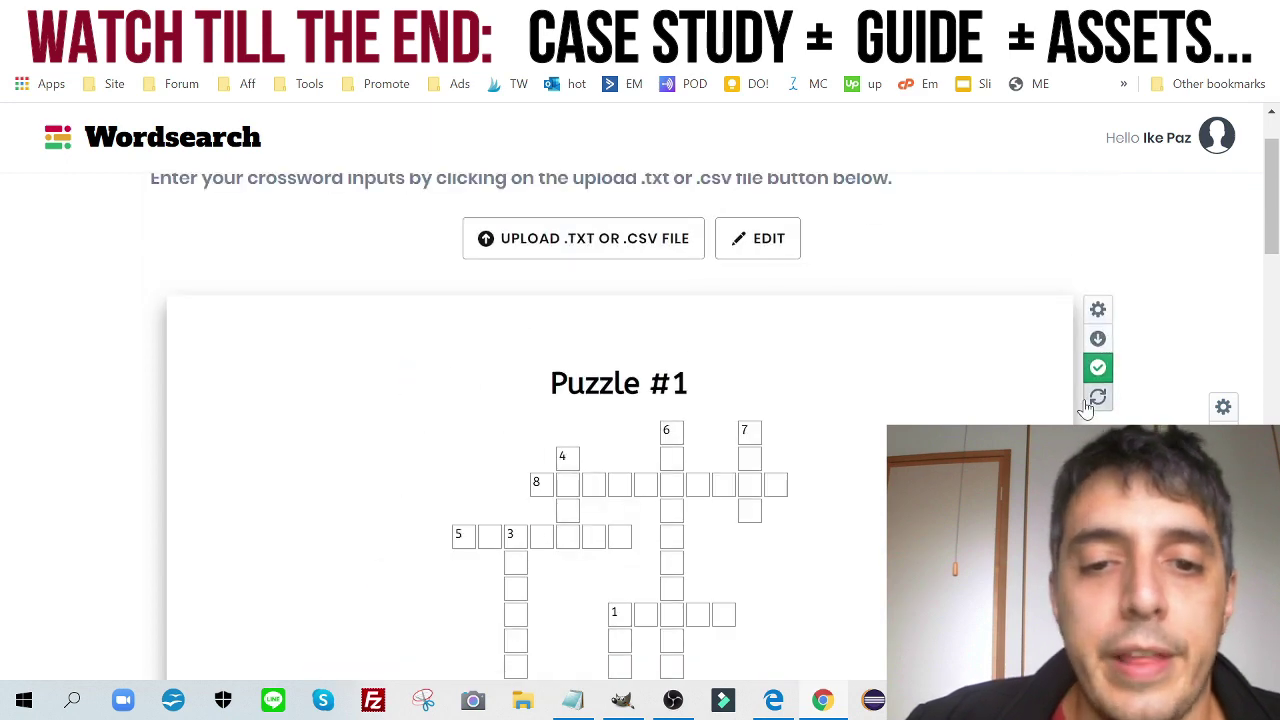
left_click(1092, 402)
scroll(948, 394, "down", 3)
scroll(991, 369, "up", 3)
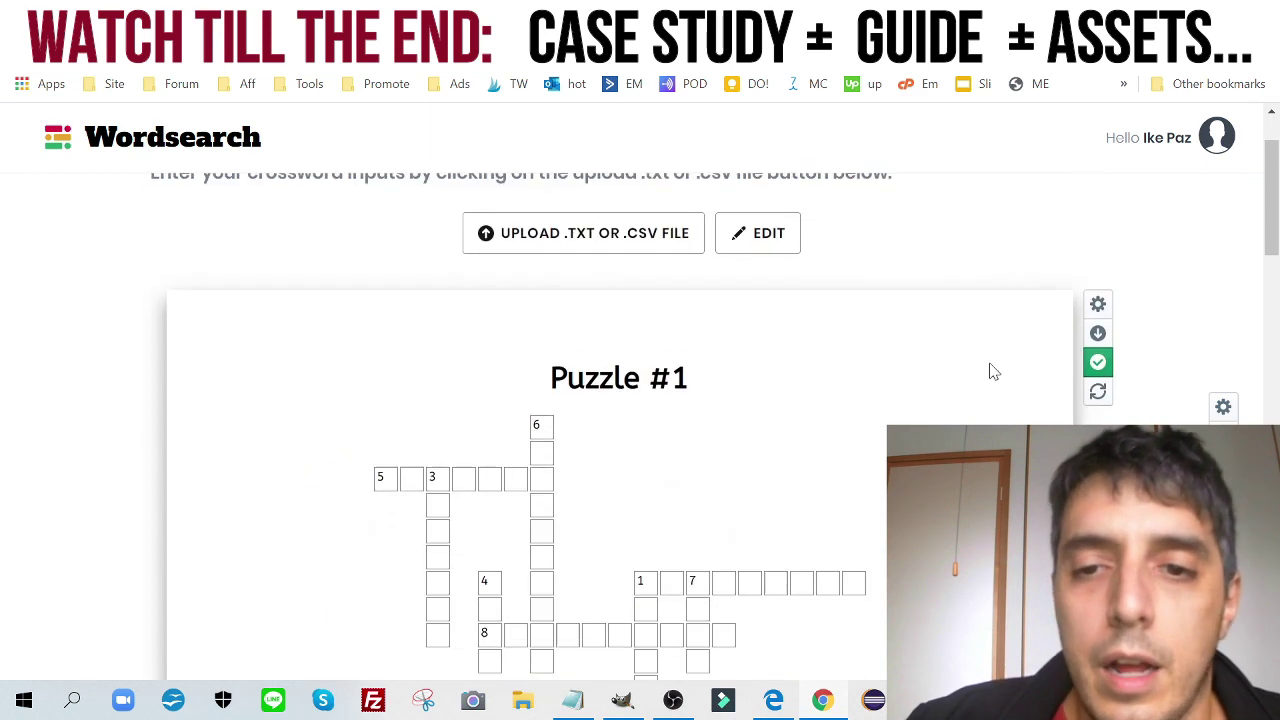
left_click(1097, 400)
scroll(1008, 406, "down", 3)
scroll(1114, 294, "up", 2)
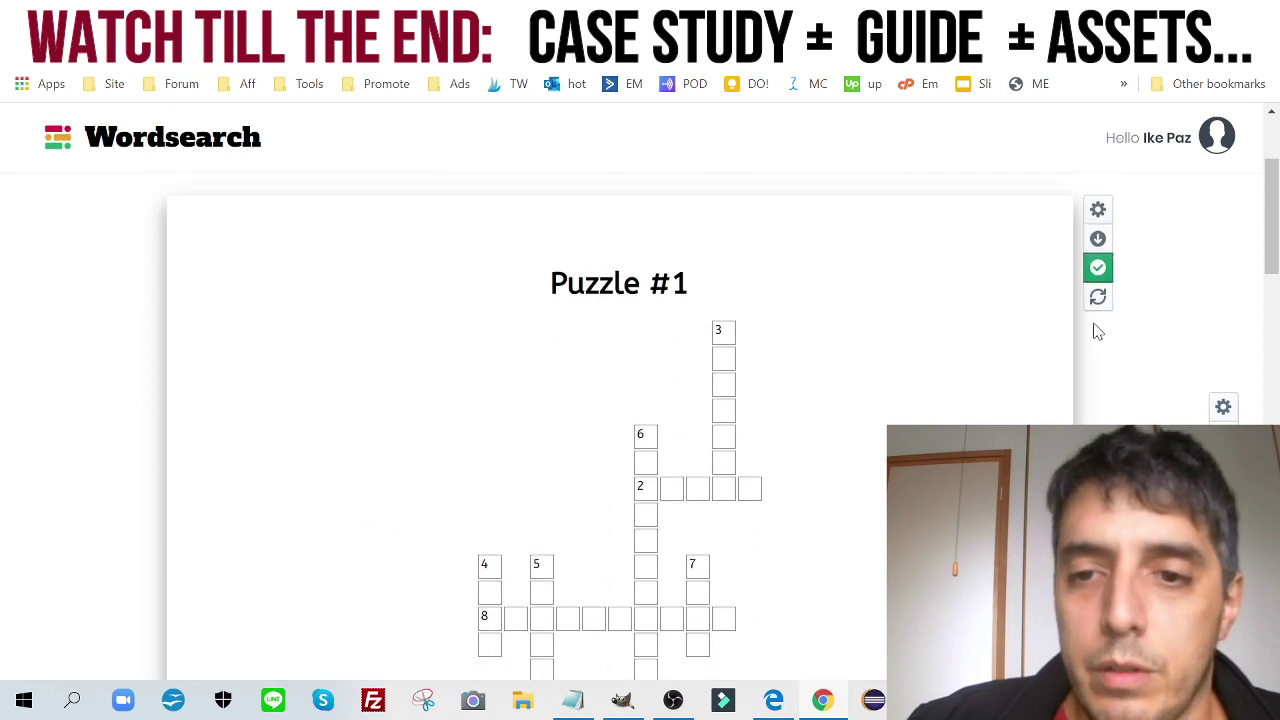
left_click(1097, 298)
- Review the regenerated puzzle's clues and download the baby puzzles as PNG
scroll(617, 398, "down", 15)
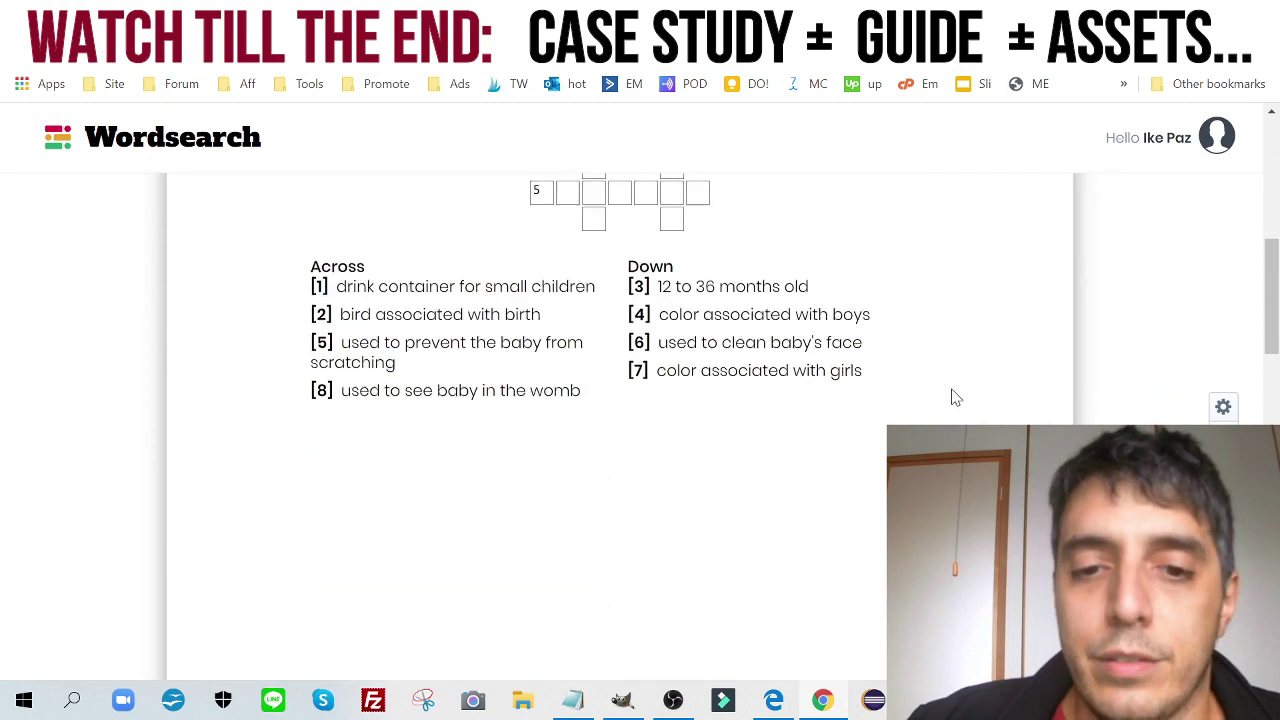
scroll(1240, 396, "down", 2)
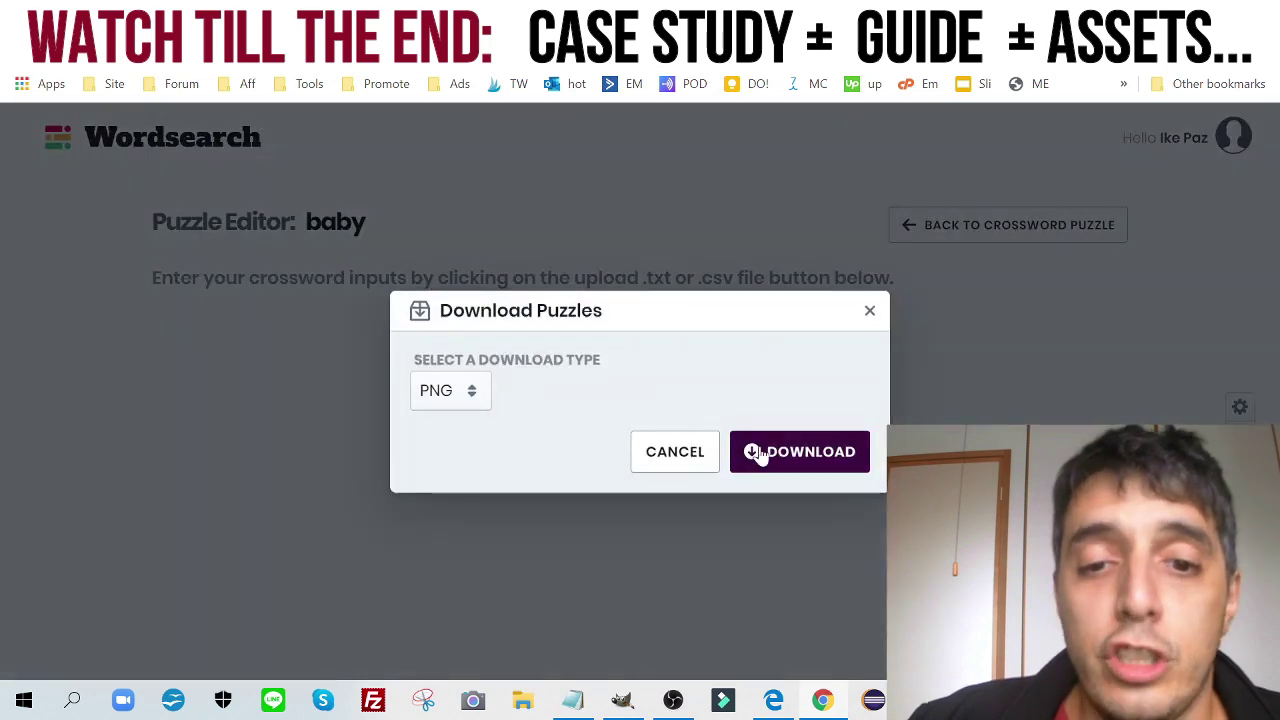
left_click(798, 455)
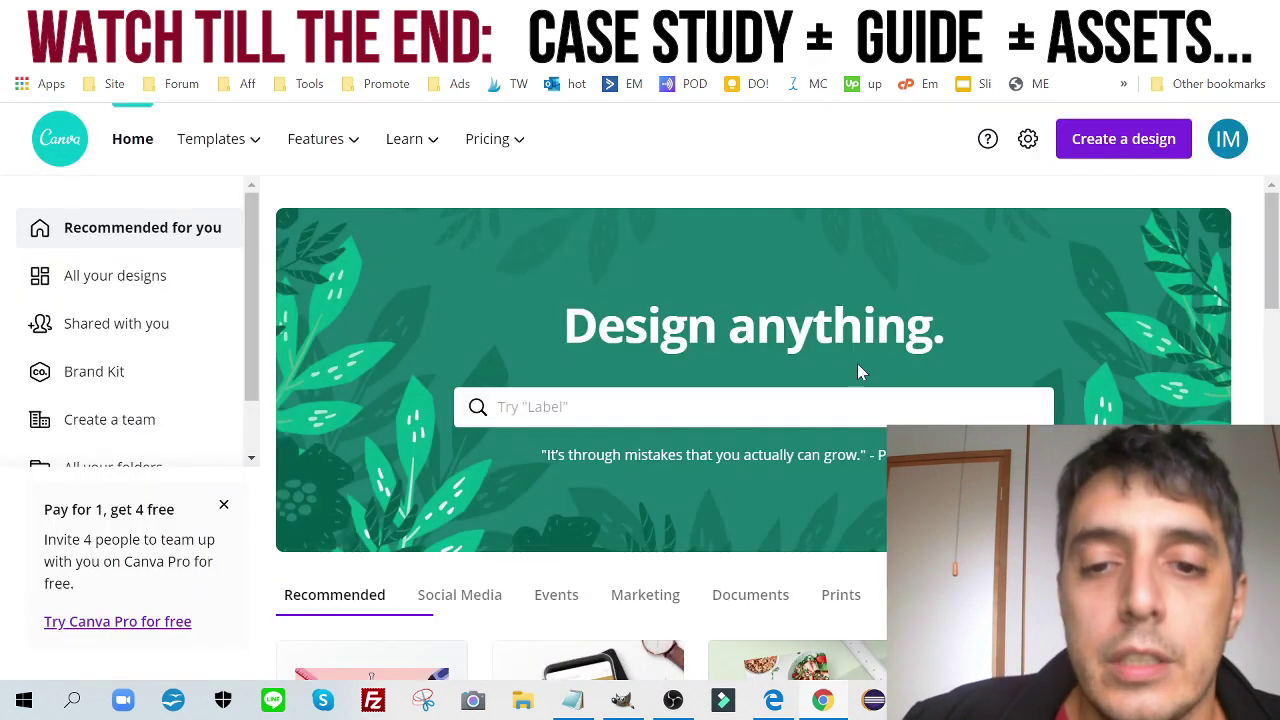
- On Canva's home page, examine the recommended design types and the custom size options with inches as the unit
scroll(910, 333, "down", 3)
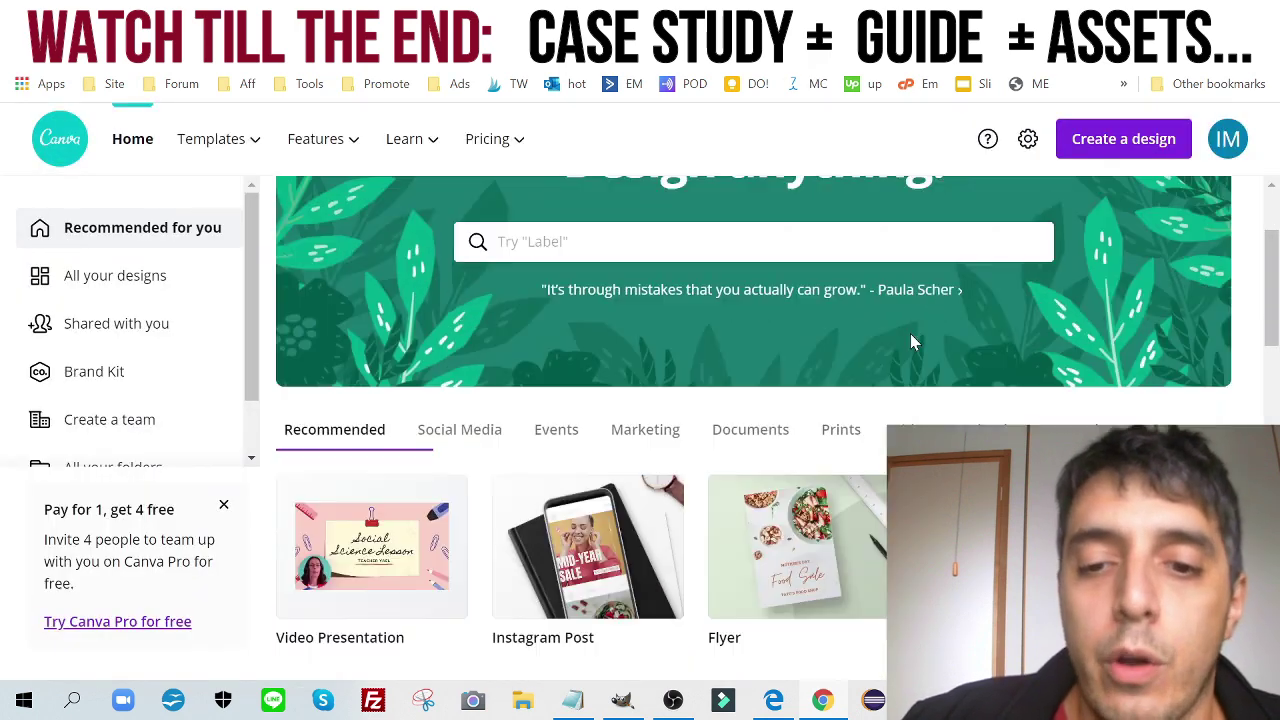
scroll(811, 406, "up", 1)
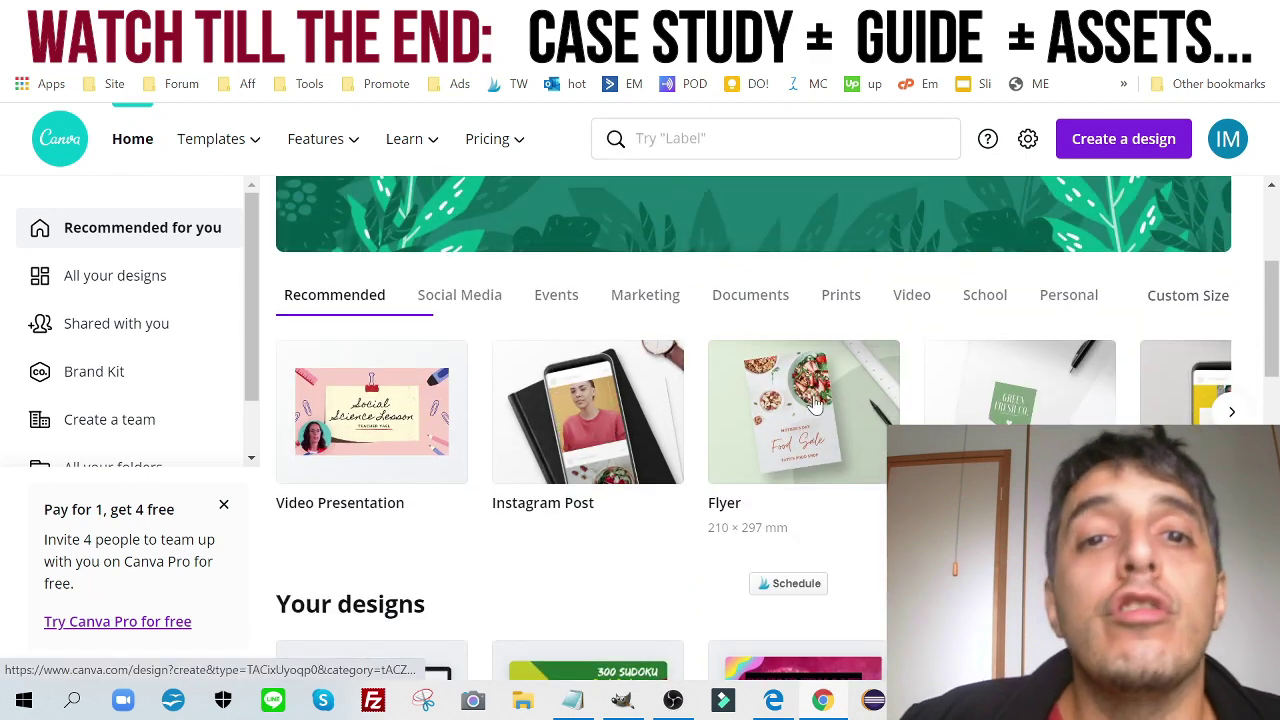
left_click(1238, 415)
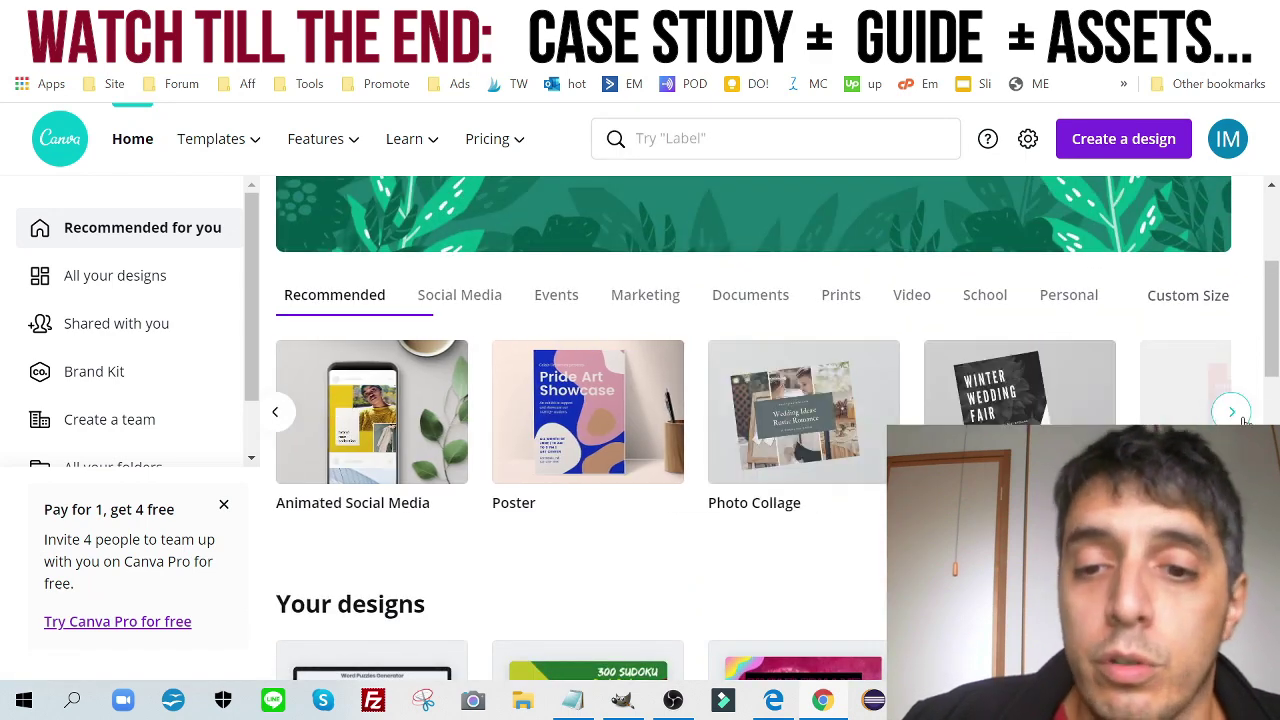
left_click(1185, 306)
left_click(1209, 369)
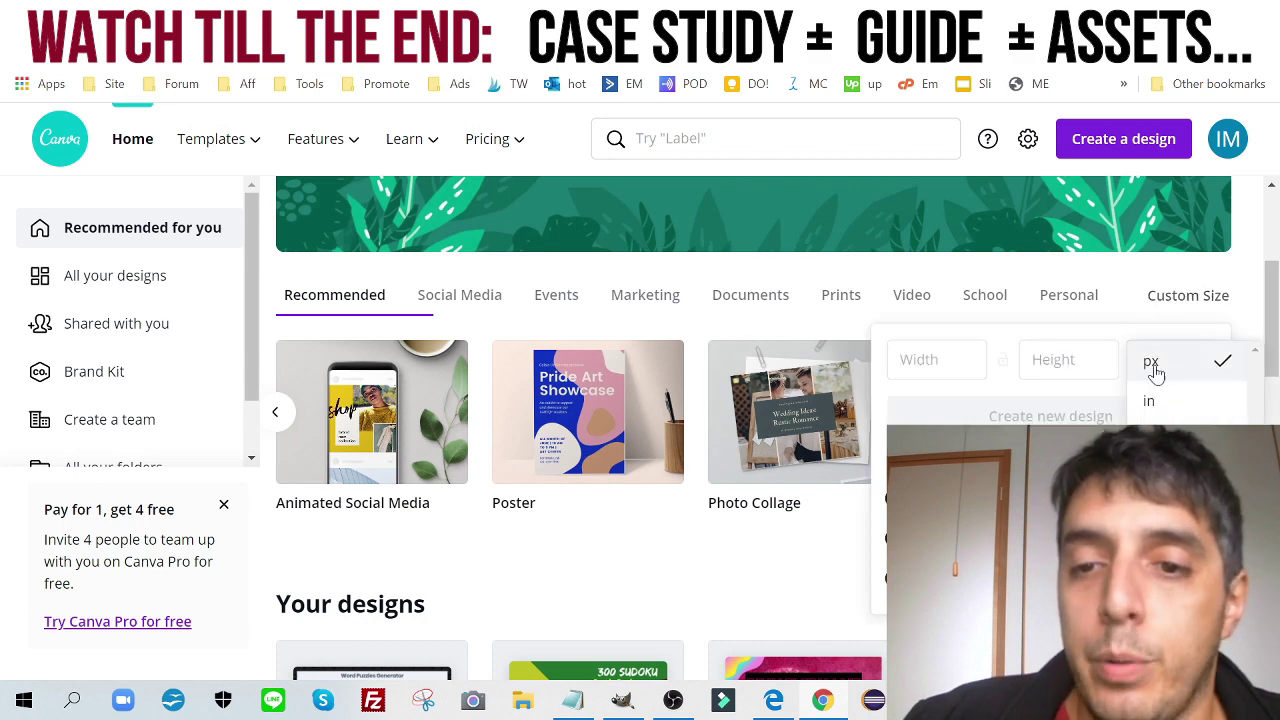
left_click(1154, 402)
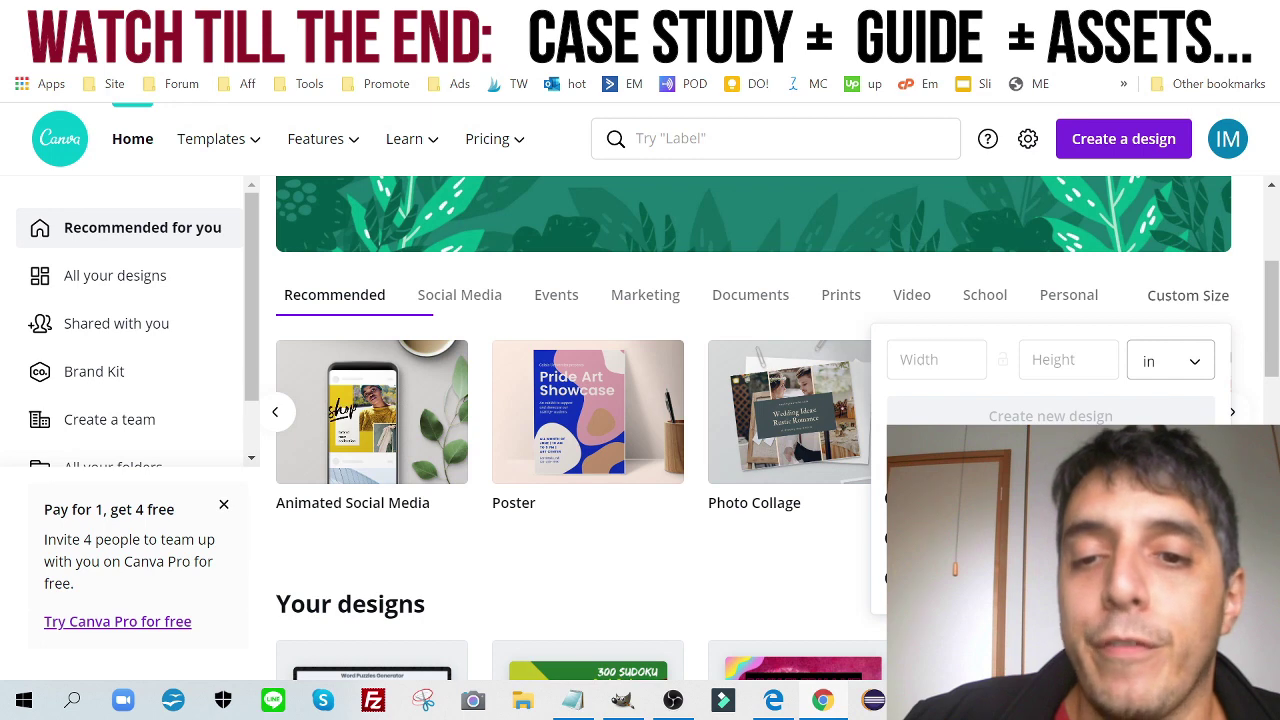
left_click(844, 330)
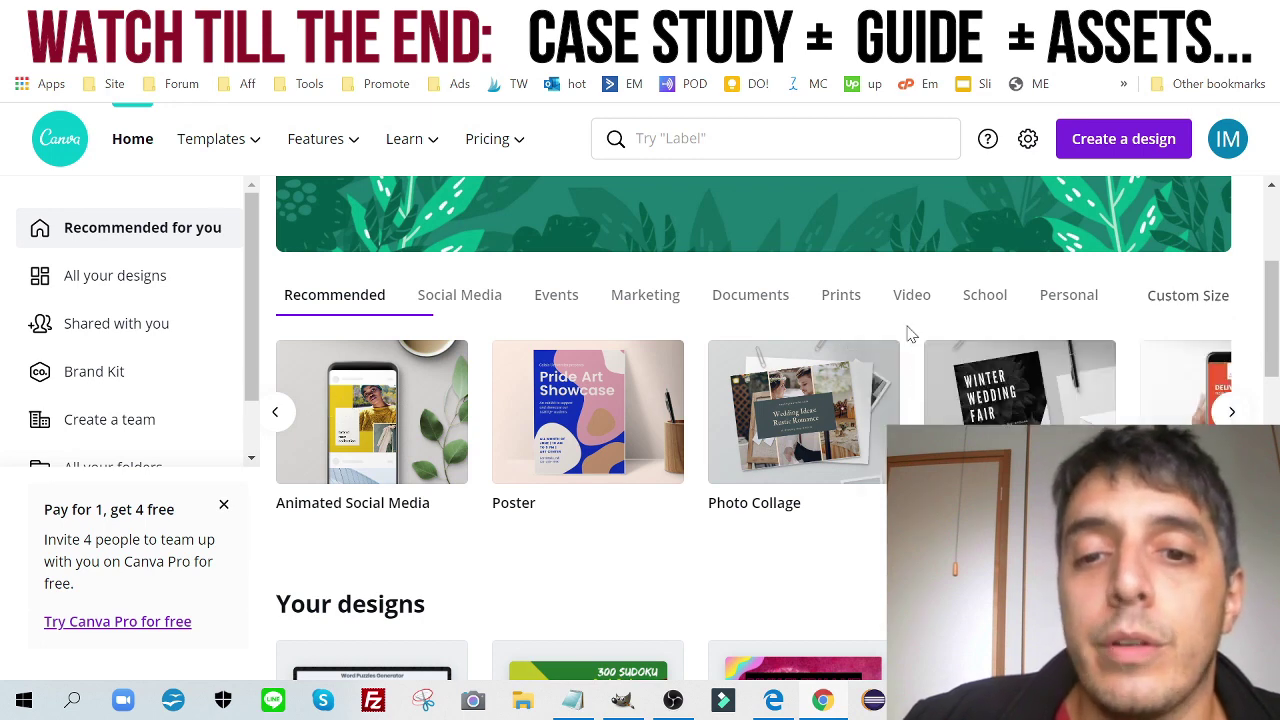
left_click(1006, 409)
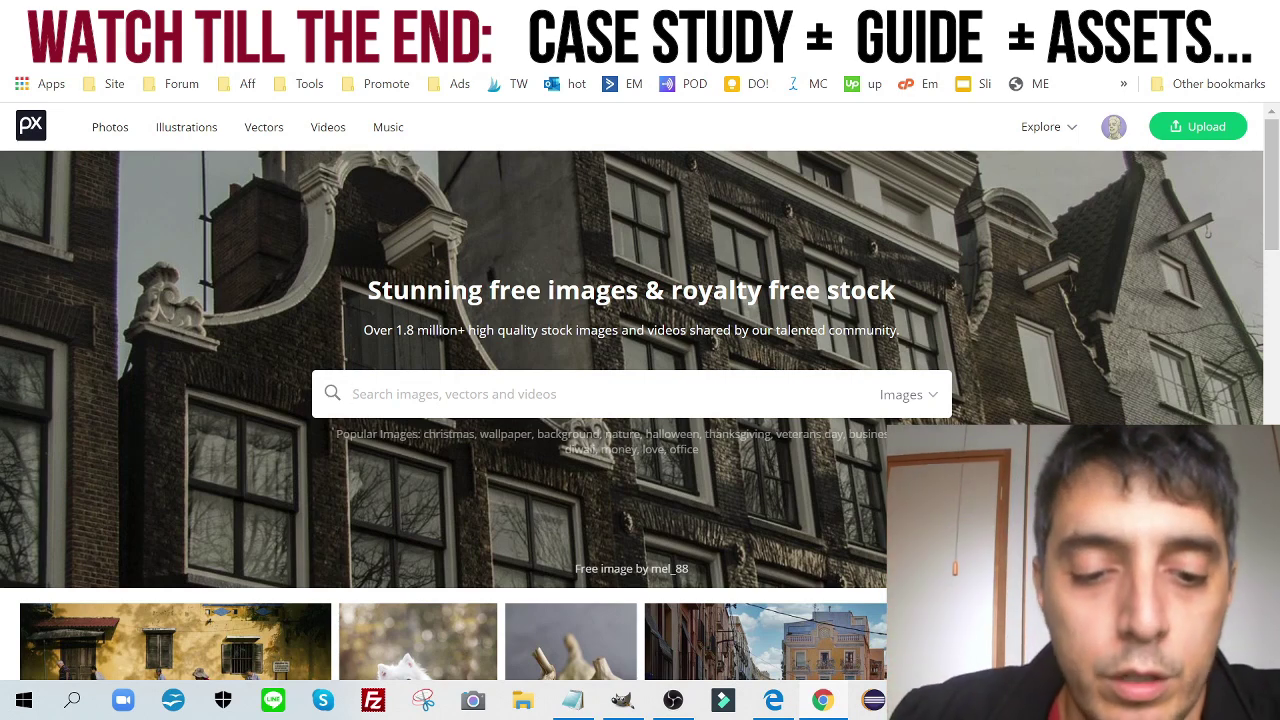
- Search Pixabay for "border" images
type("flor")
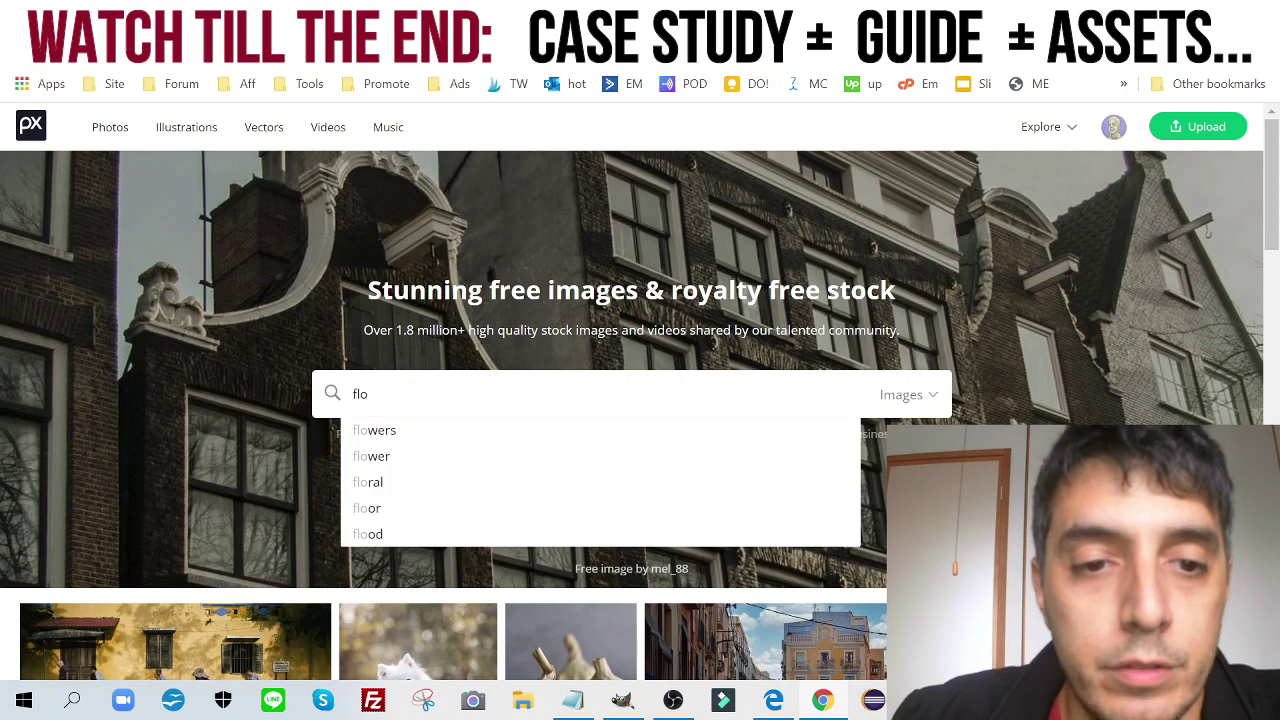
key("BackSpace")
key("BackSpace")
key("BackSpace")
type("border")
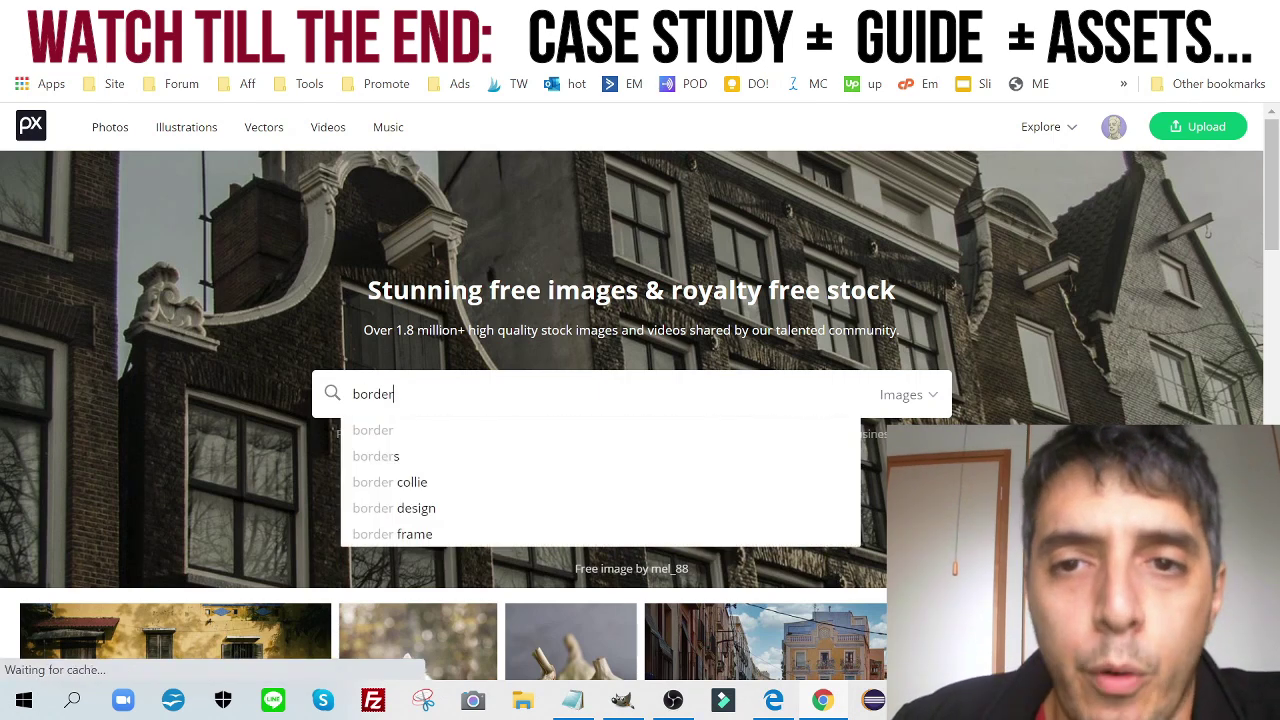
key("Return")
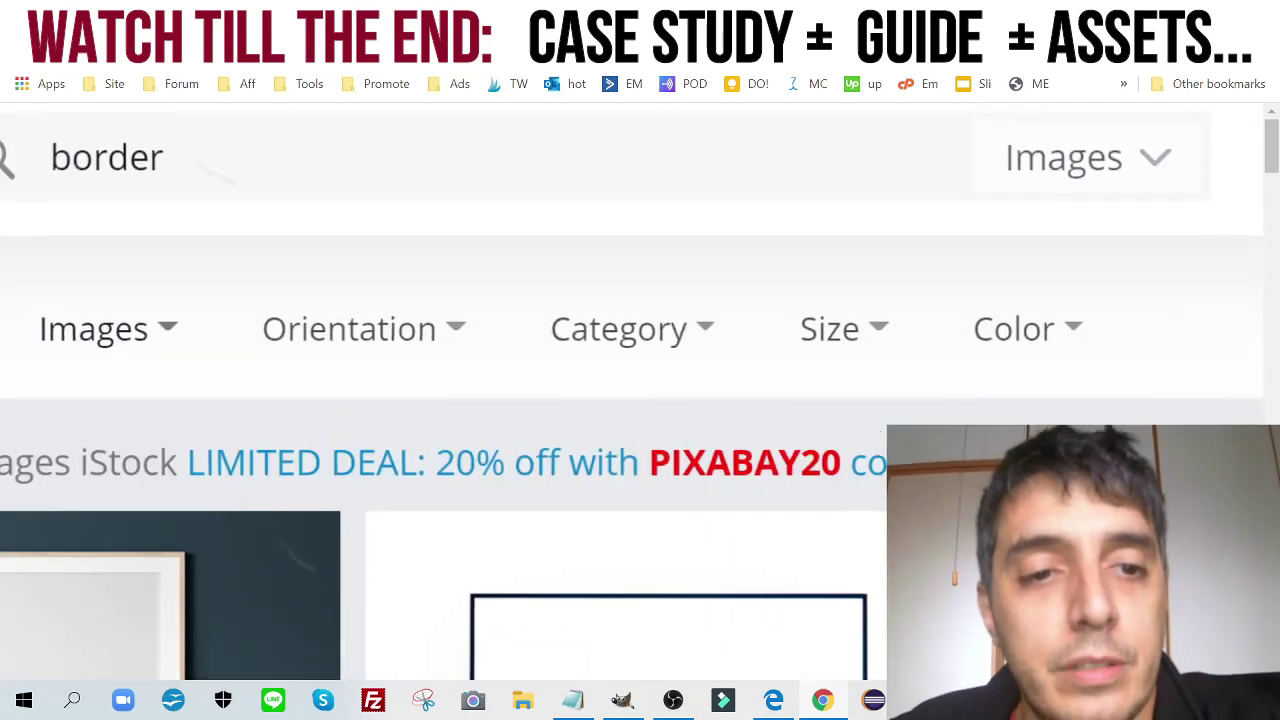
- Filter the border results to illustrations with the Transparent color option
left_click(157, 336)
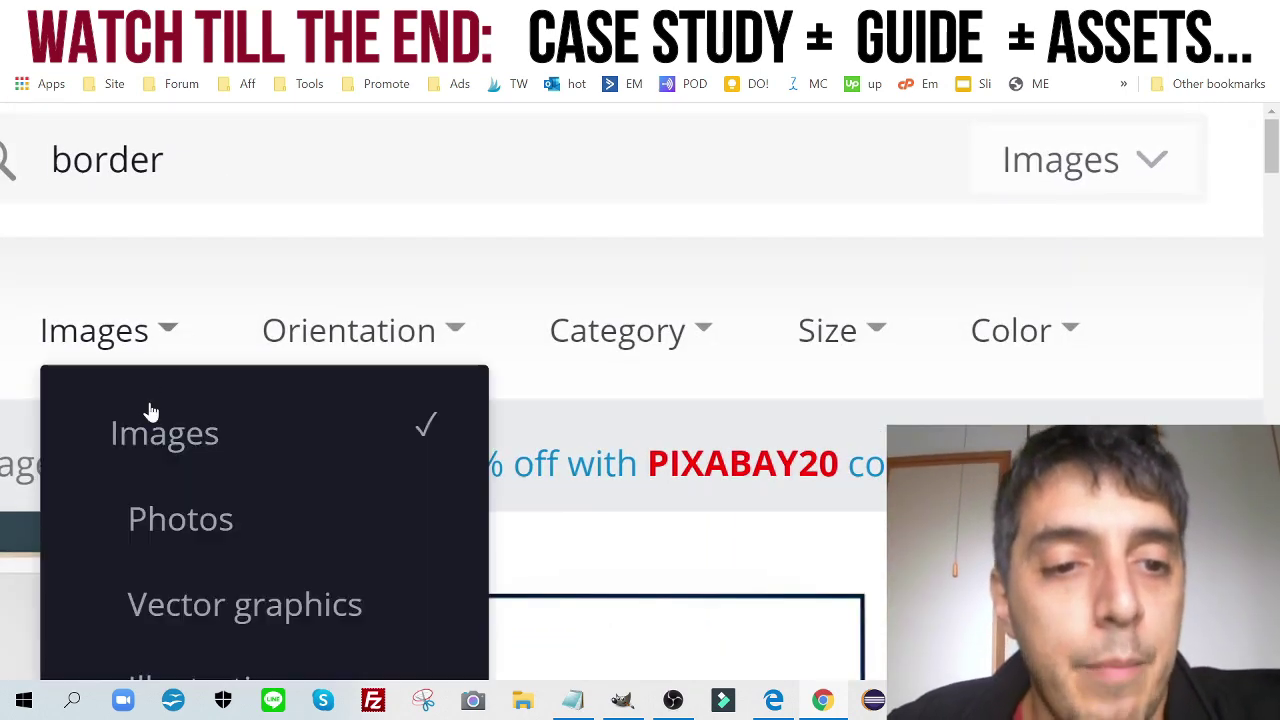
scroll(370, 484, "down", 1)
scroll(370, 484, "down", 2)
left_click(296, 486)
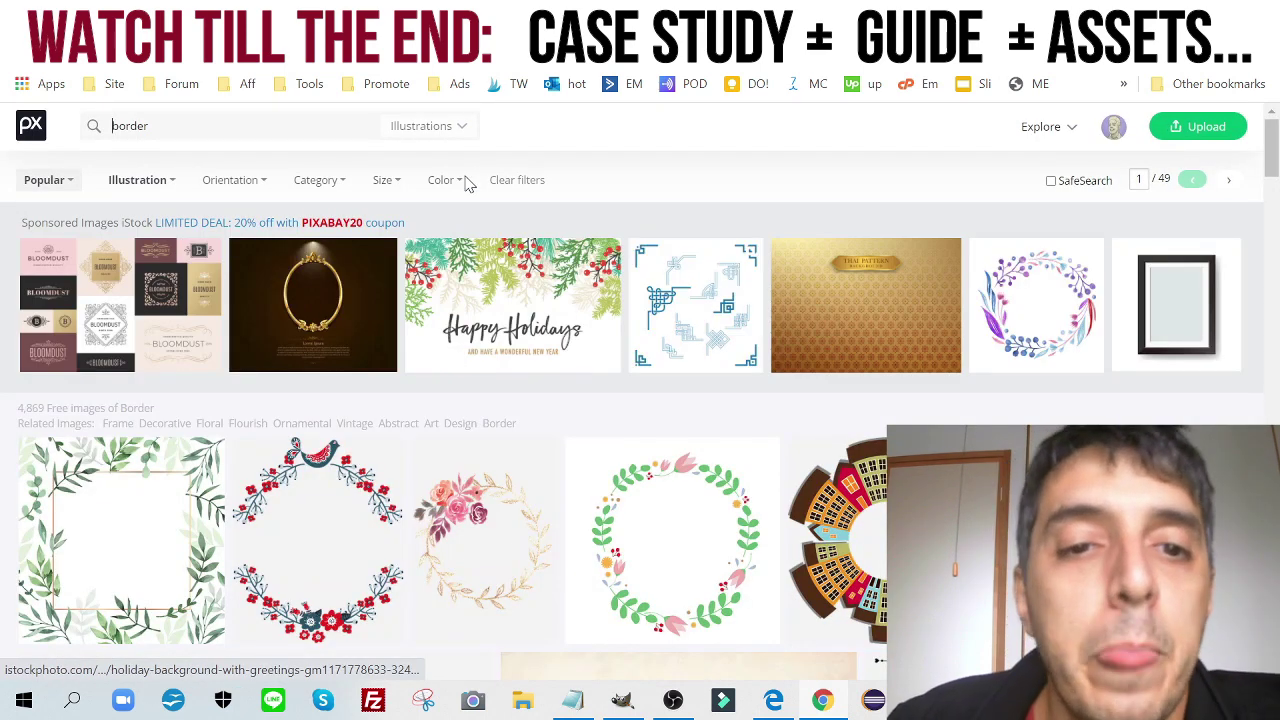
scroll(448, 185, "up", 5)
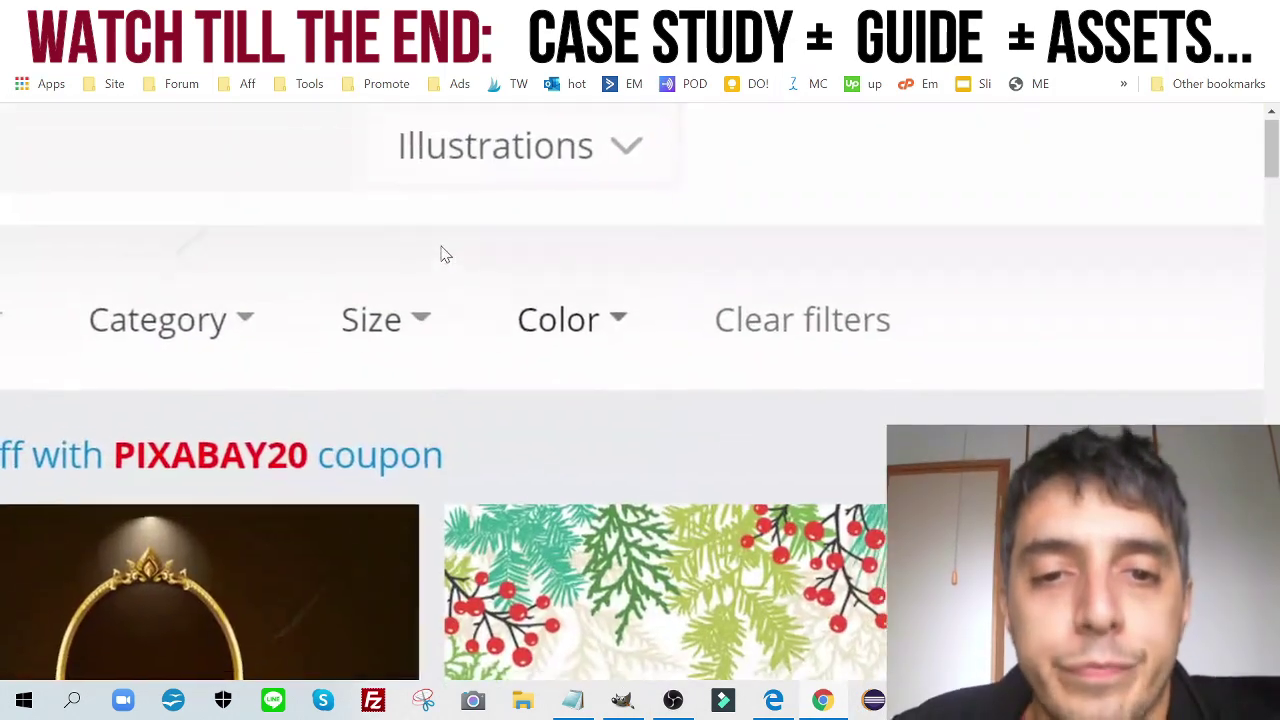
left_click(551, 338)
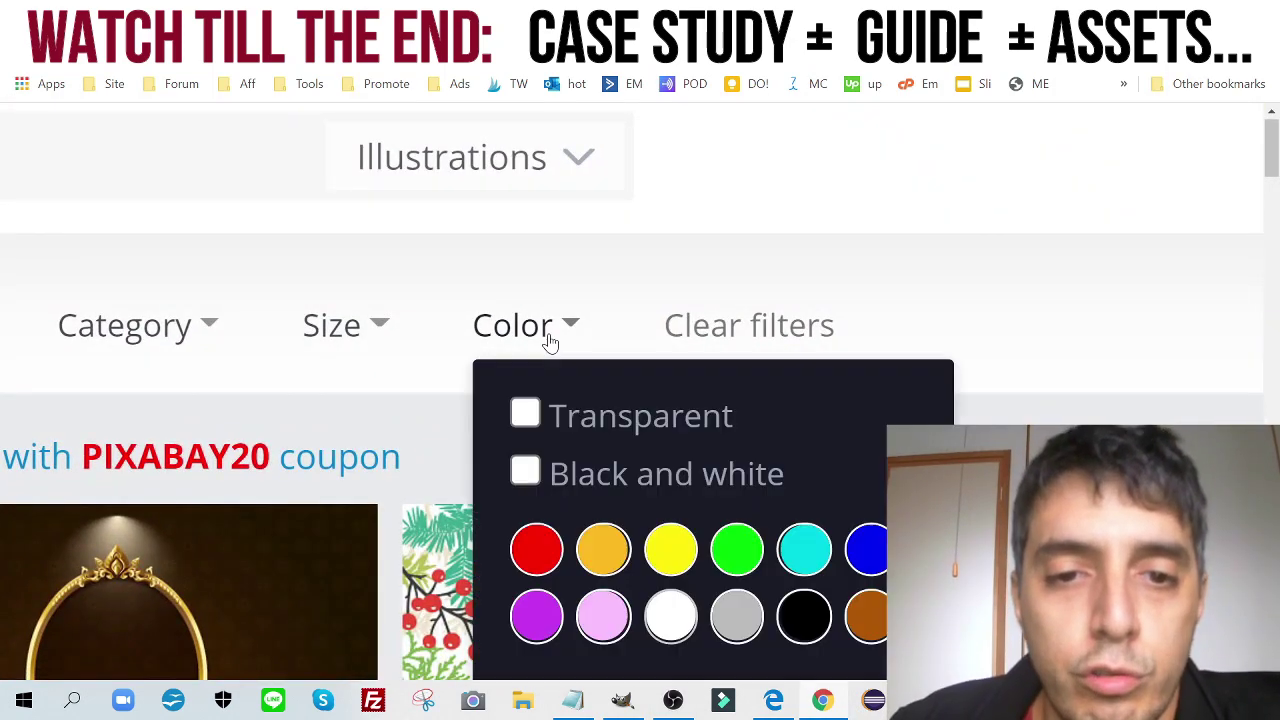
scroll(605, 420, "down", 5)
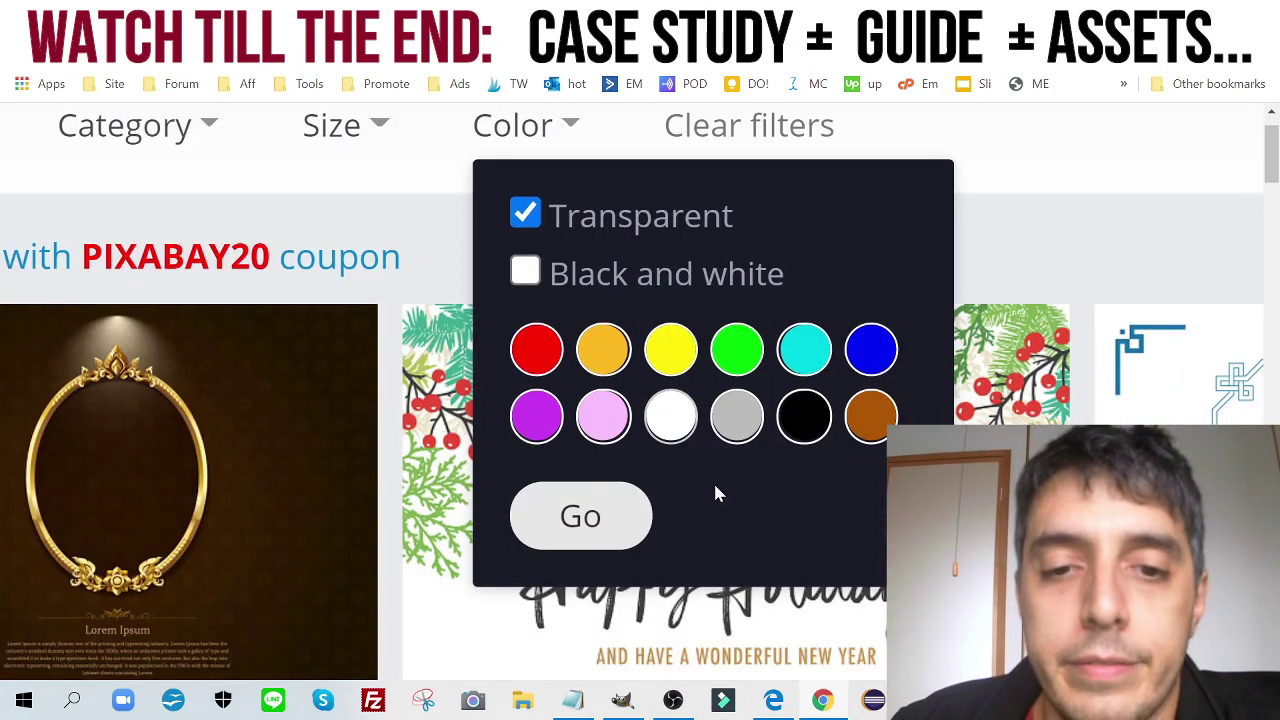
left_click(588, 516)
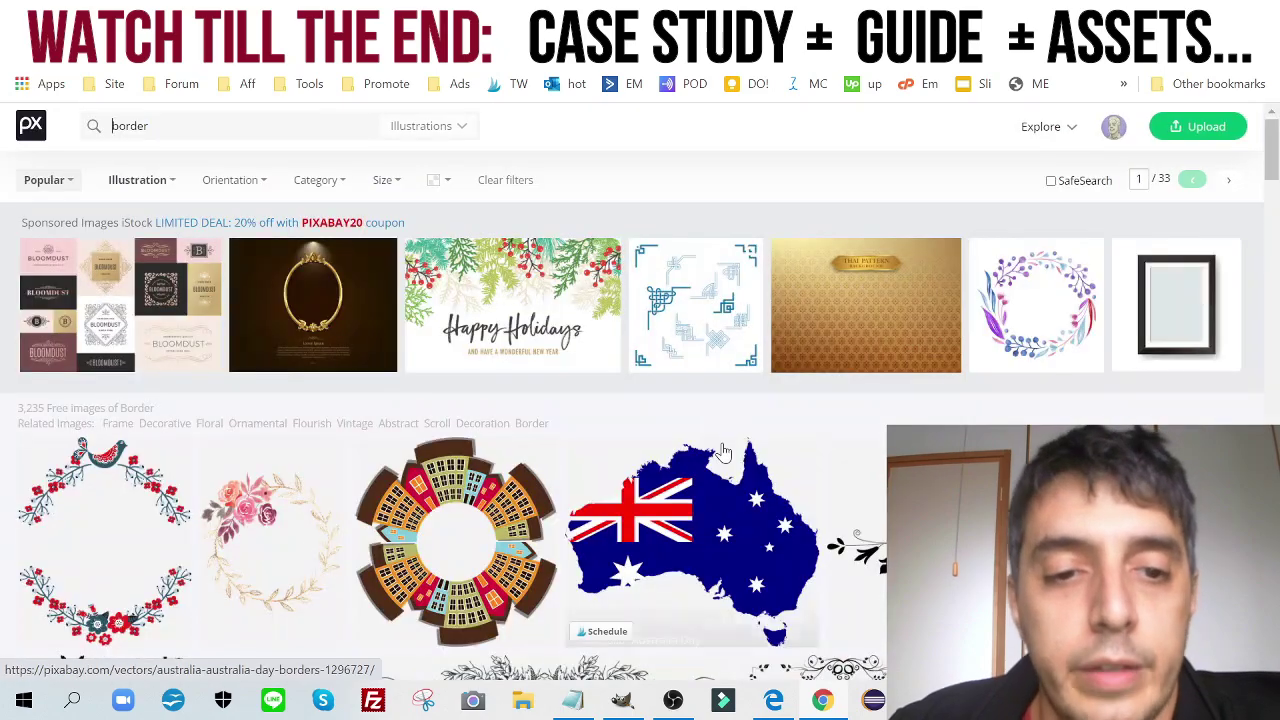
- Find and download the border with colorful flowers in its four corners, and return to the baby puzzle editor in Wordsearch
scroll(800, 413, "down", 6)
scroll(640, 390, "down", 10)
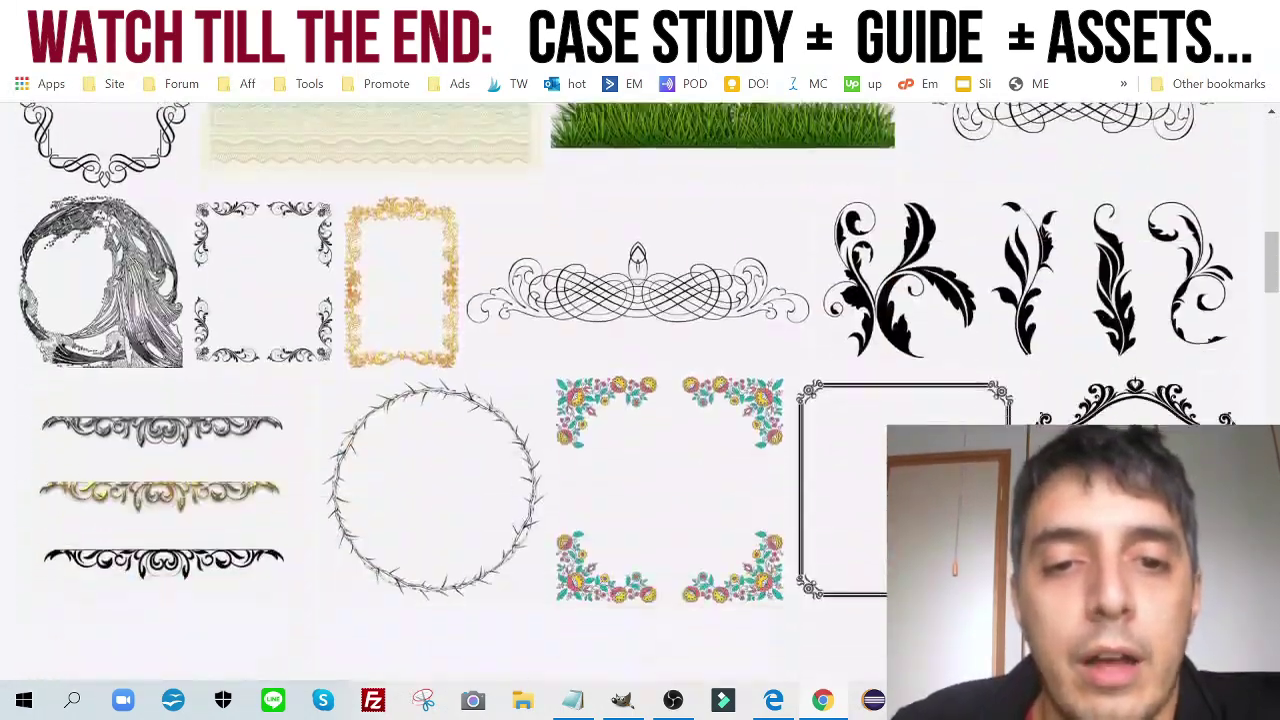
scroll(660, 420, "down", 3)
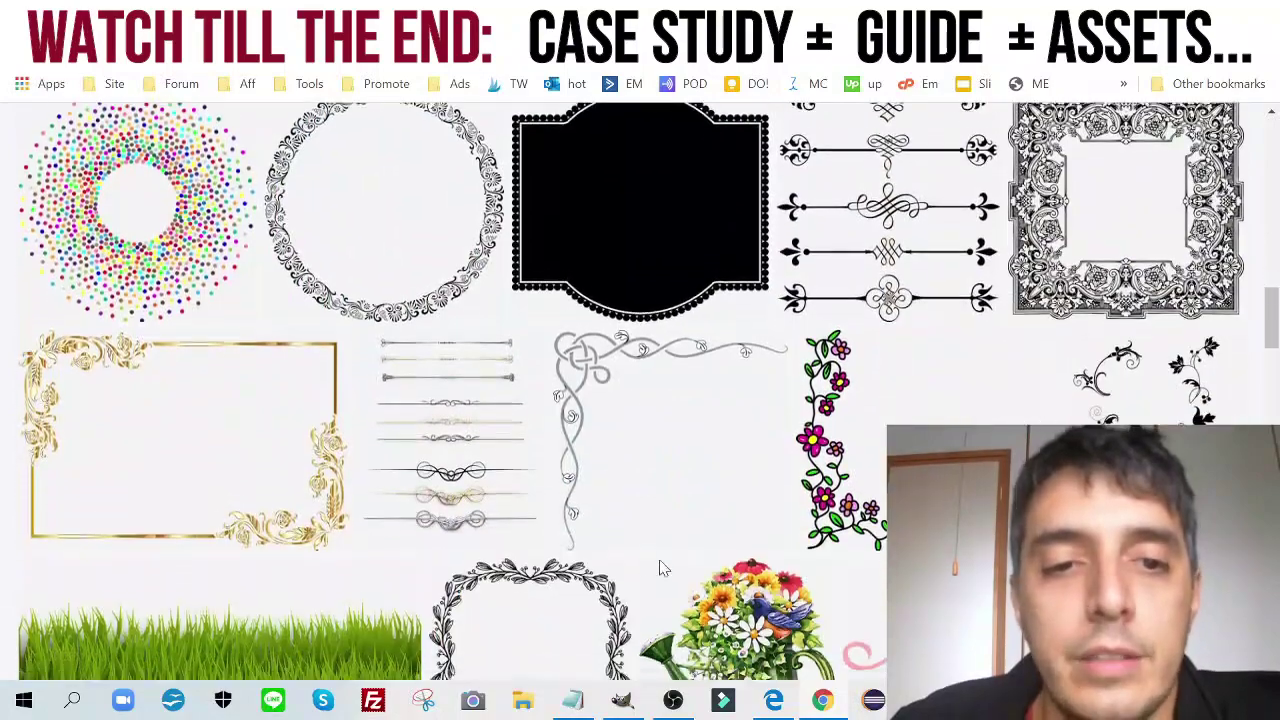
scroll(660, 420, "up", 4)
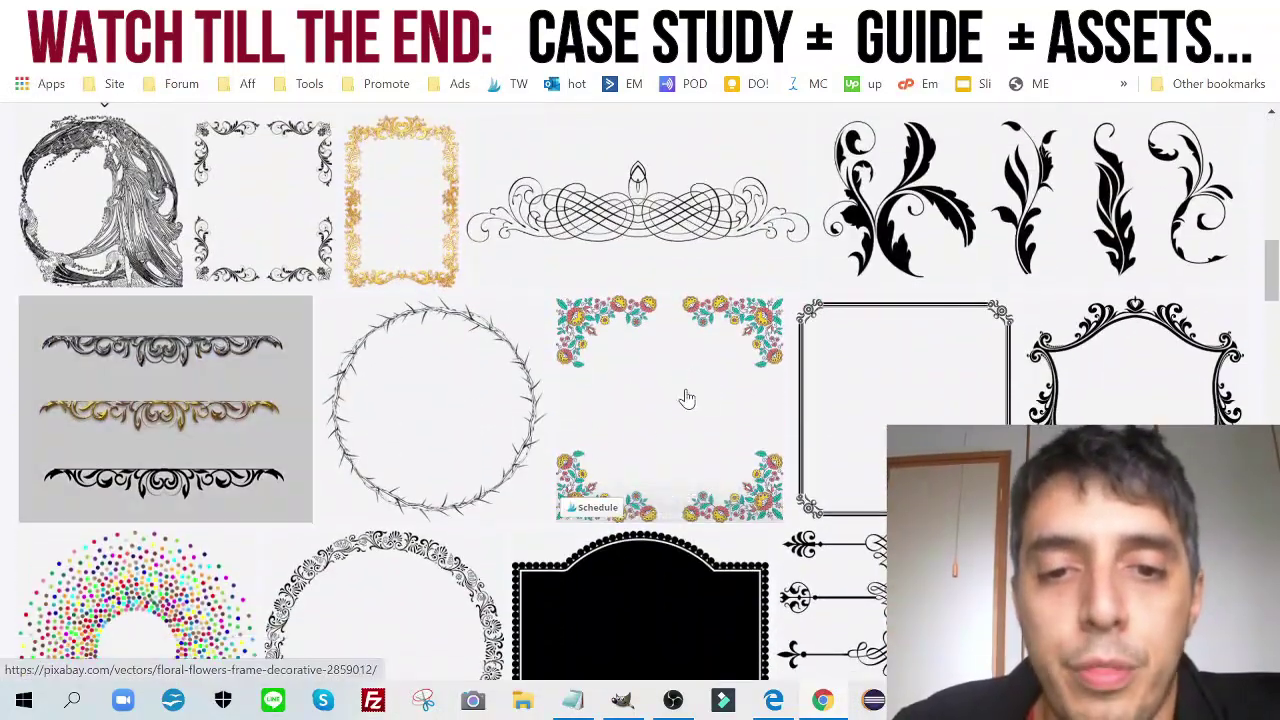
left_click(676, 387)
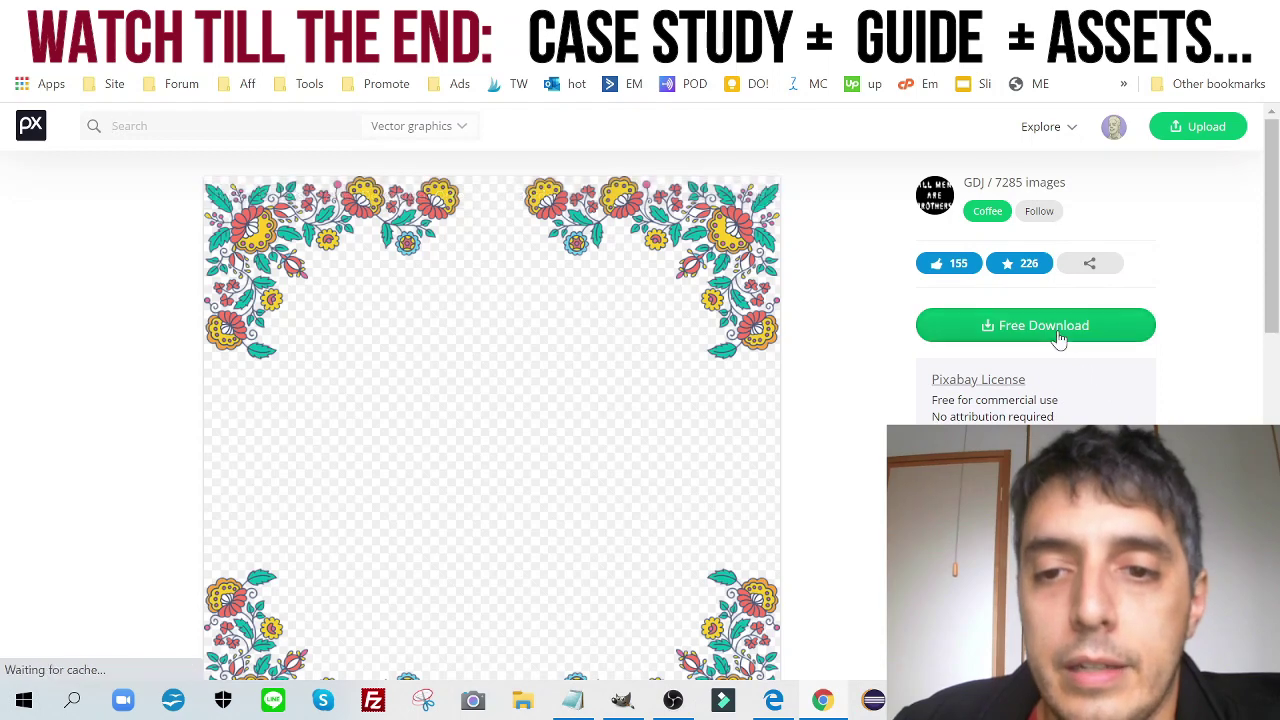
left_click(1060, 330)
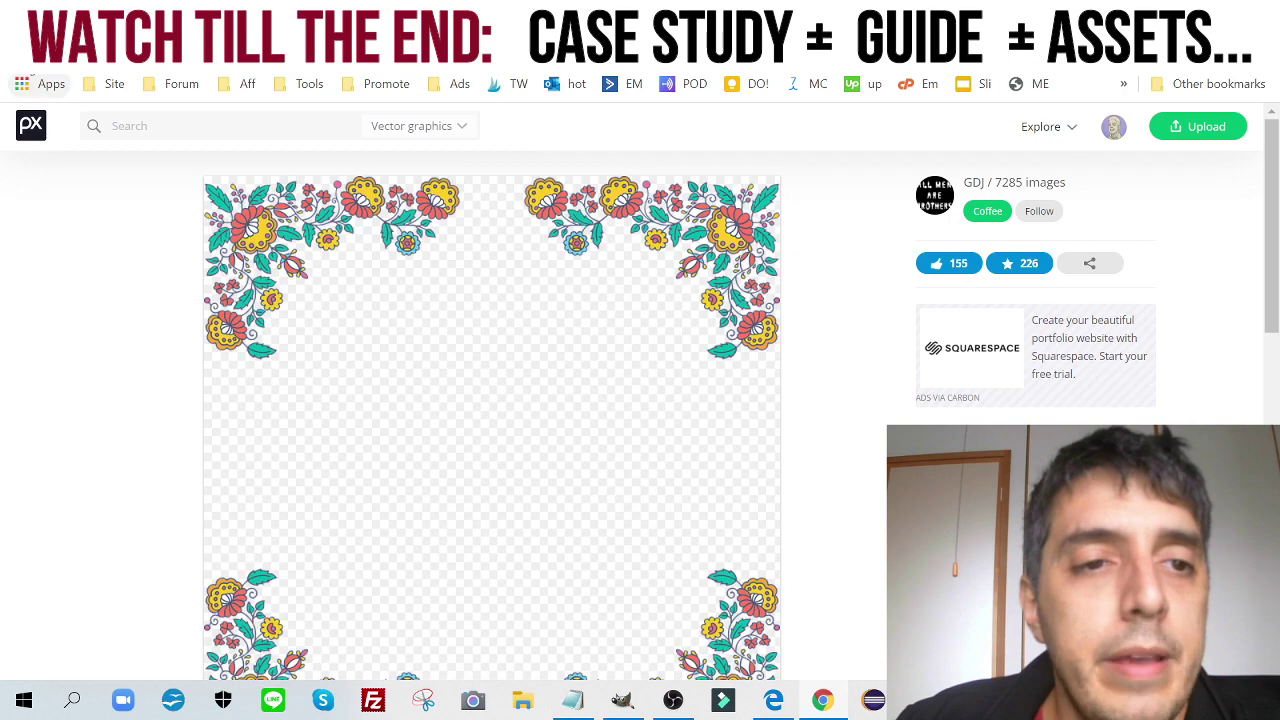
left_click(18, 50)
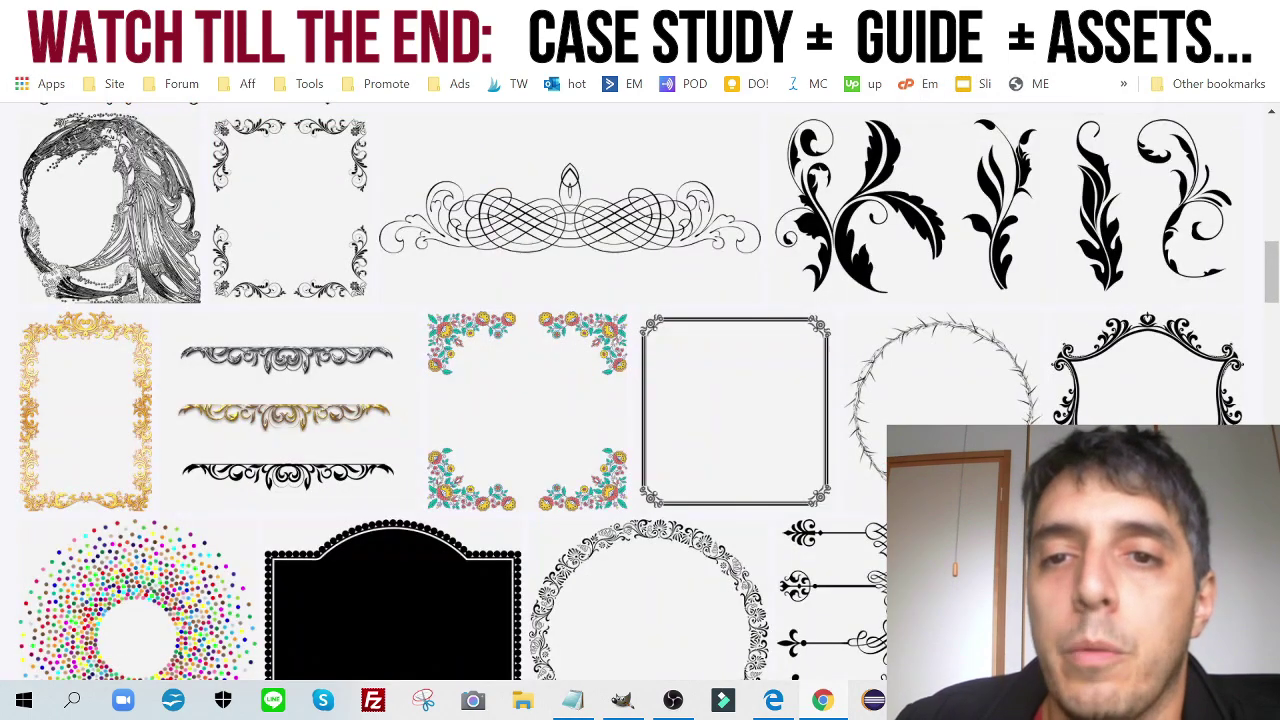
left_click(935, 40)
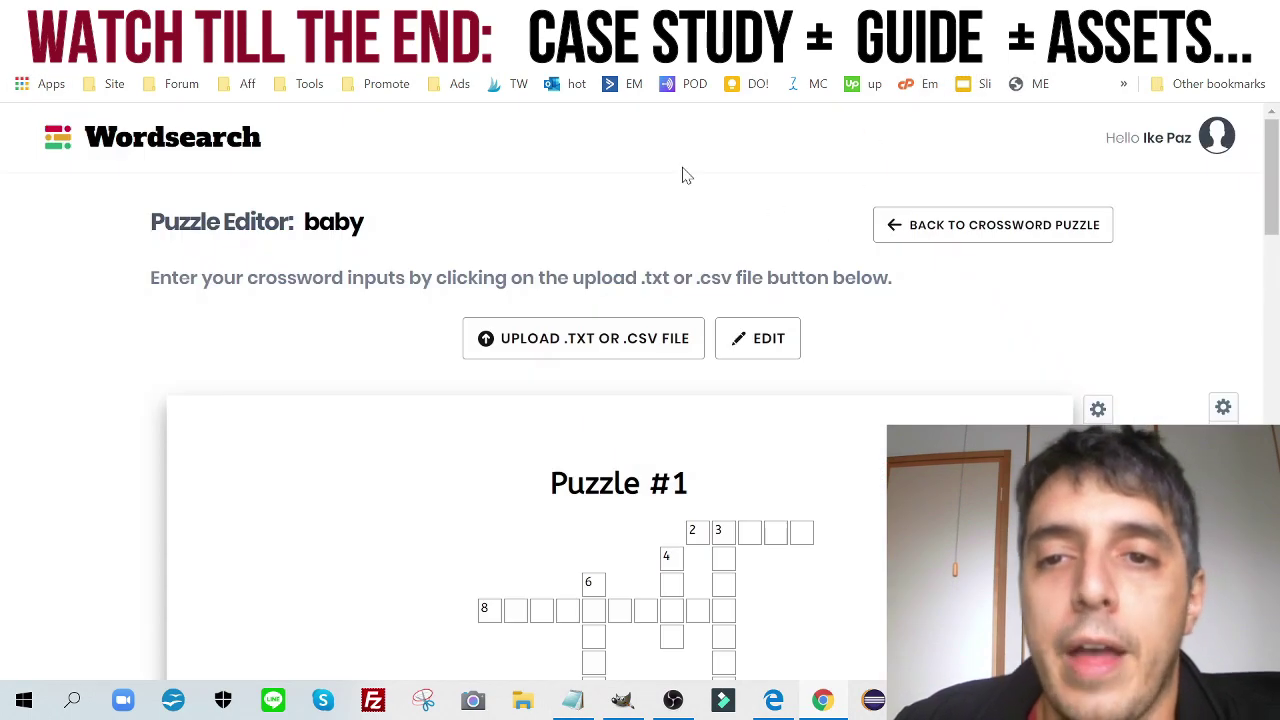
- In the blank US Letter design in Canva, add the uploaded floral border and enlarge it to the full page width from the page's top edge
left_click(715, 40)
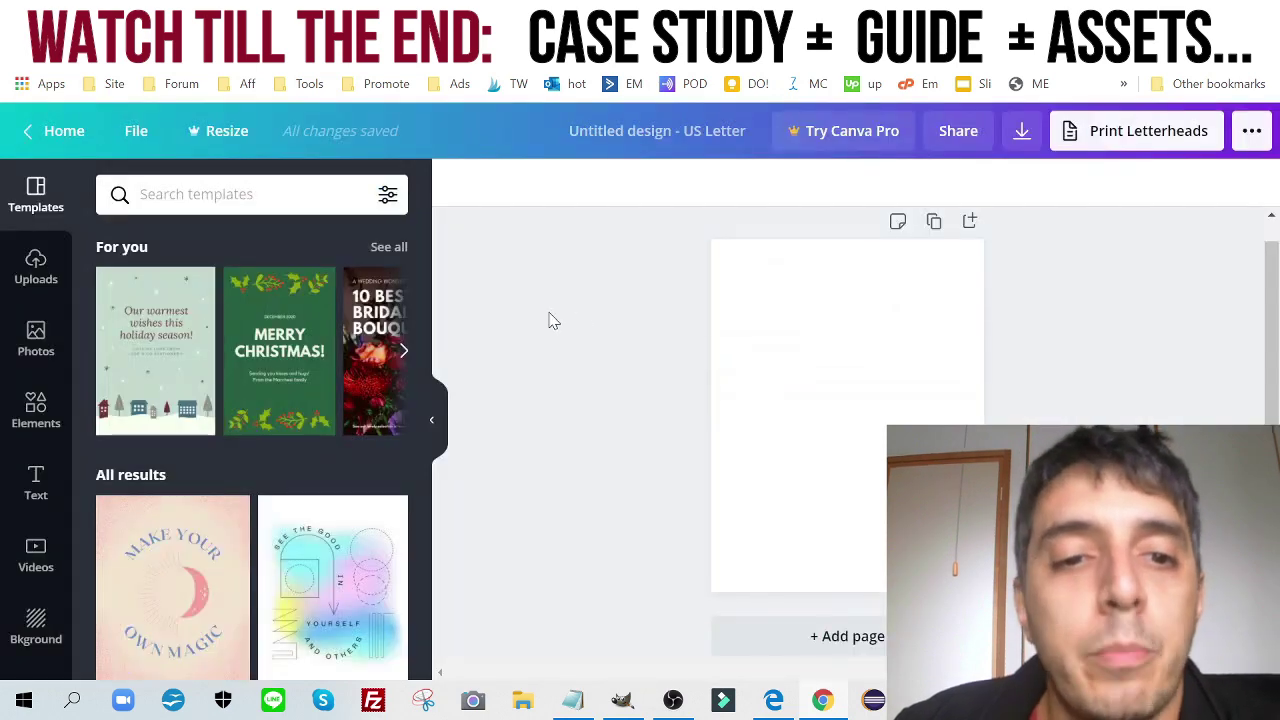
left_click(33, 272)
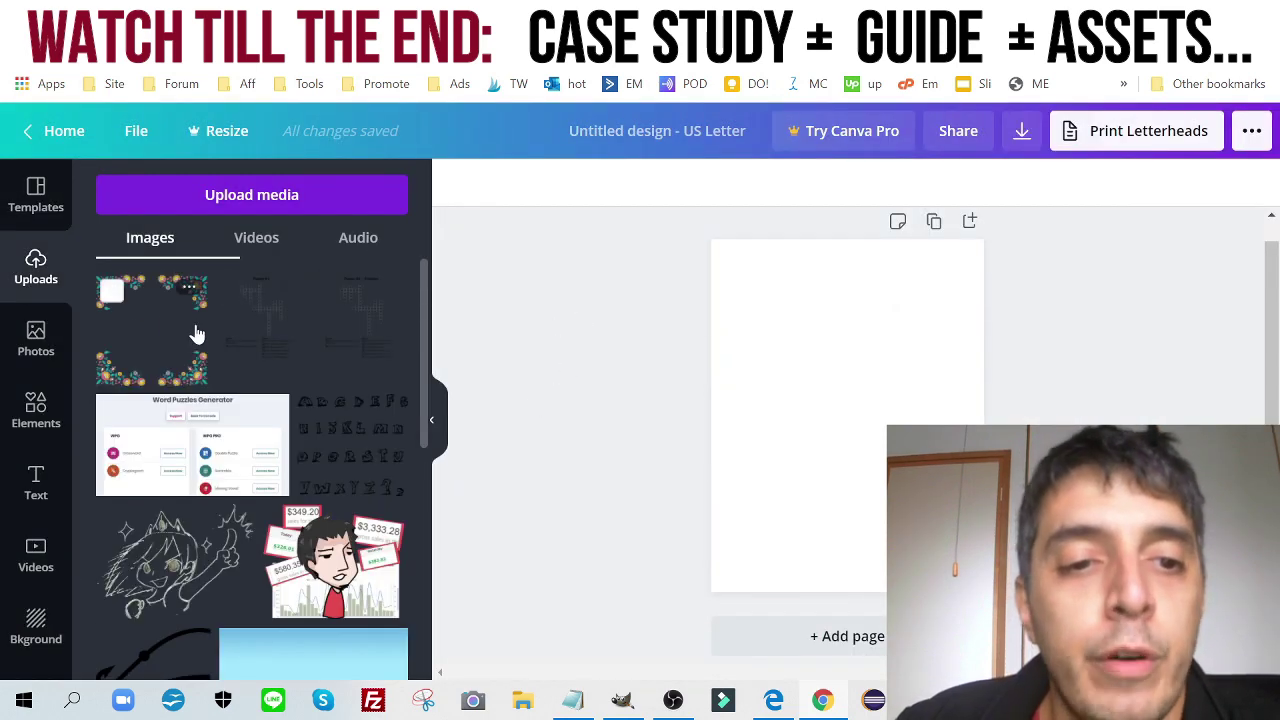
left_click(185, 322)
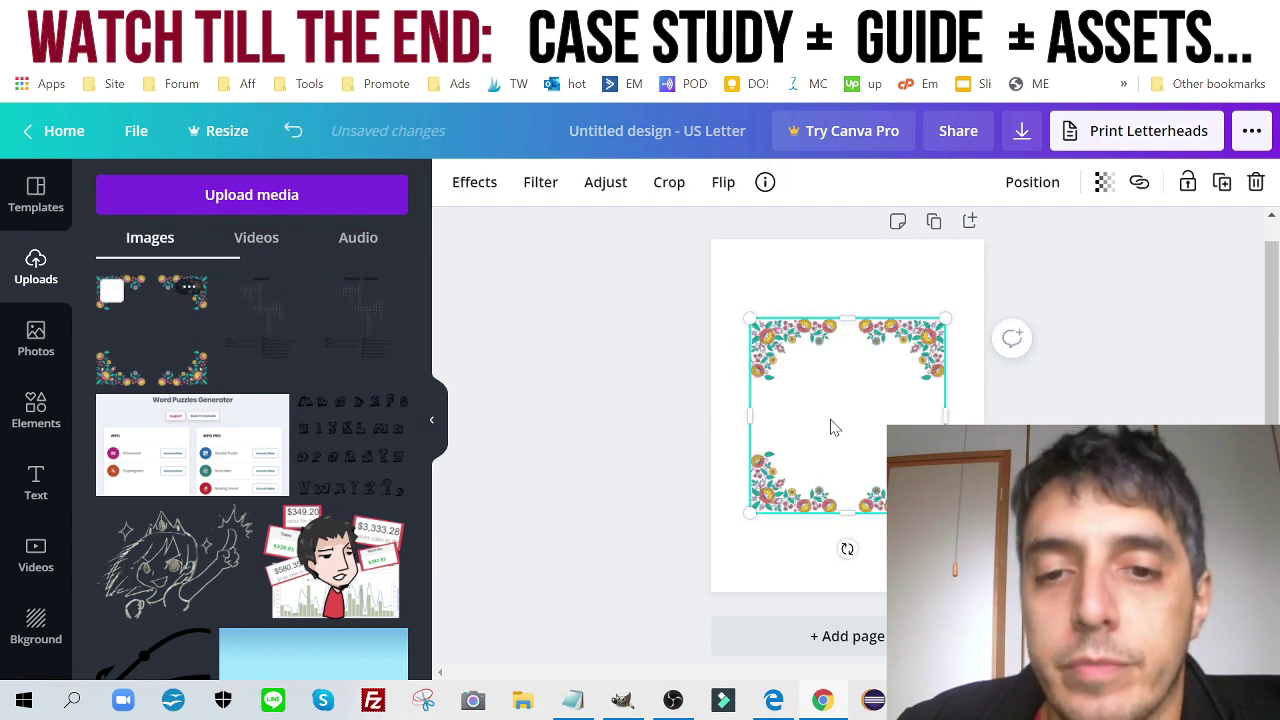
left_click_drag(835, 428, 791, 340)
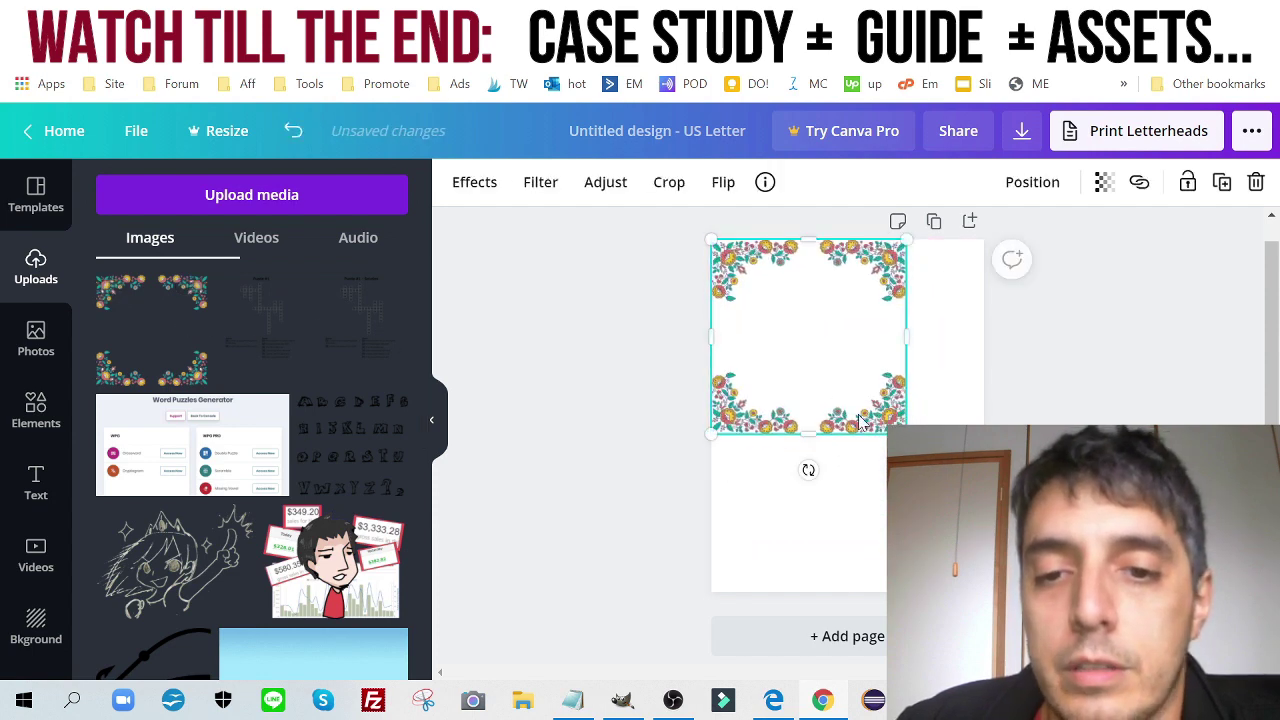
left_click_drag(906, 432, 984, 510)
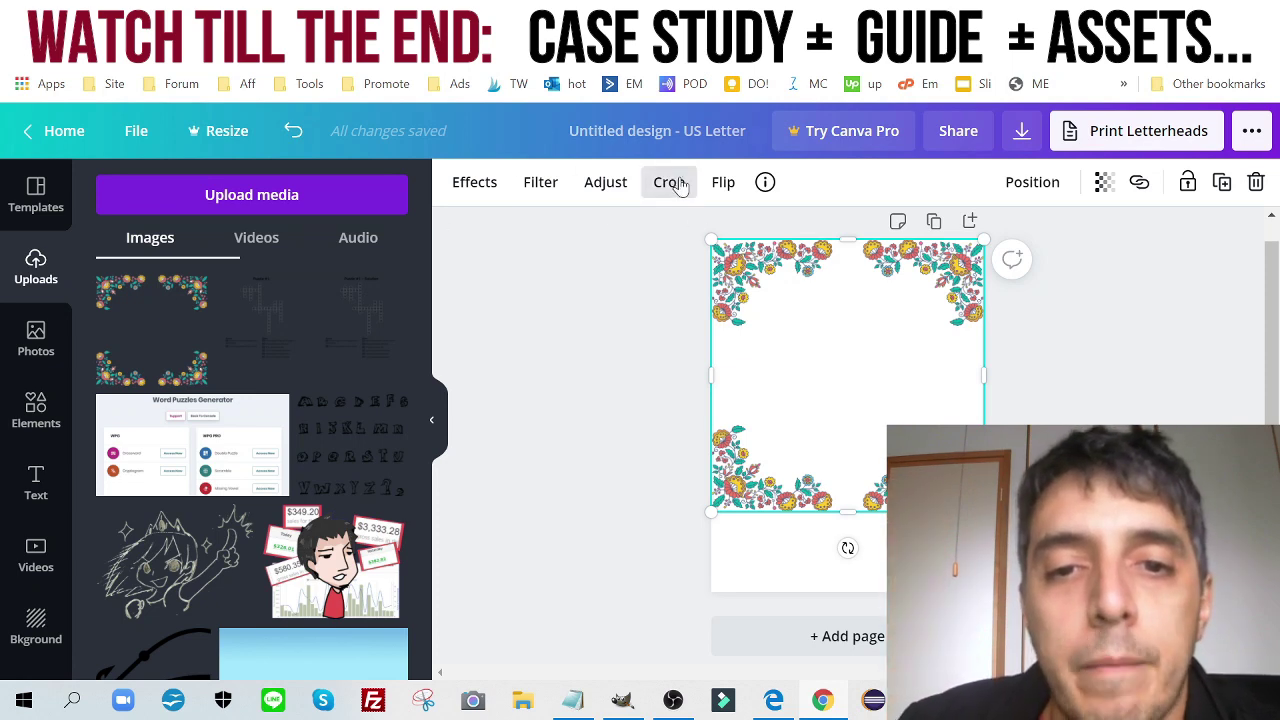
- Crop the border to its upper flowers and align a duplicate rotated 180° with the page's bottom edge
left_click_drag(847, 511, 864, 361)
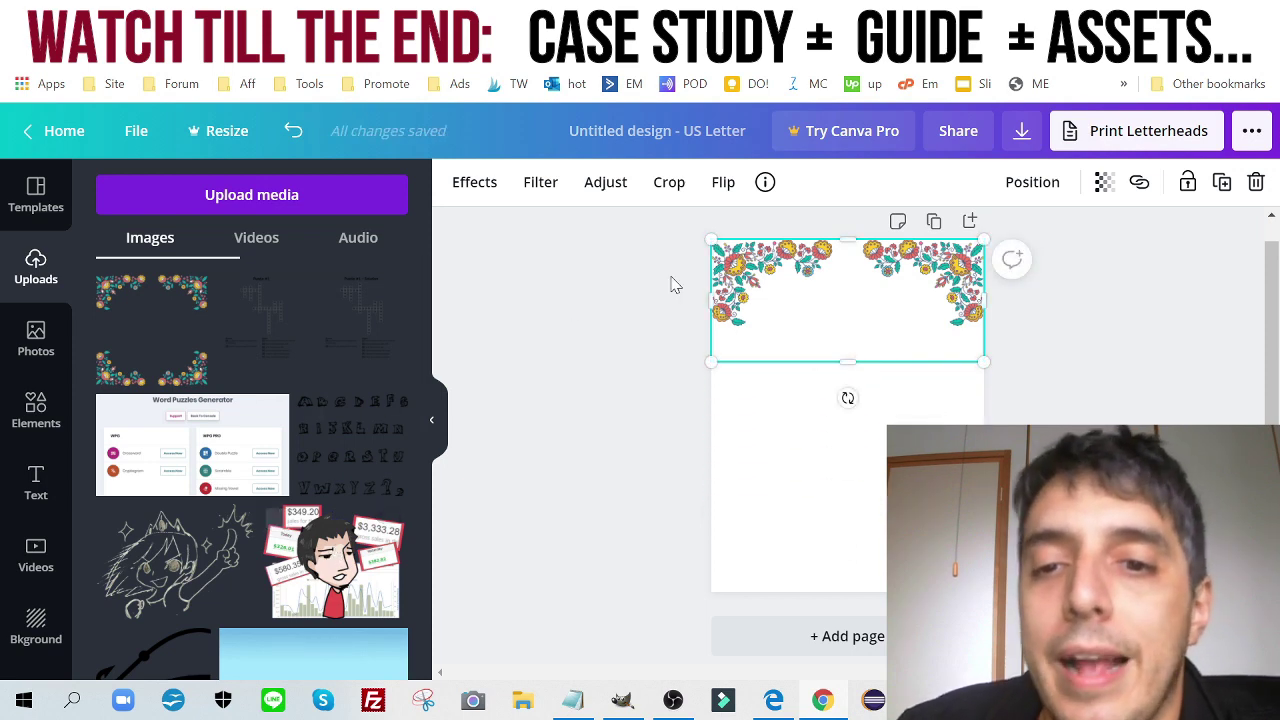
left_click(1222, 184)
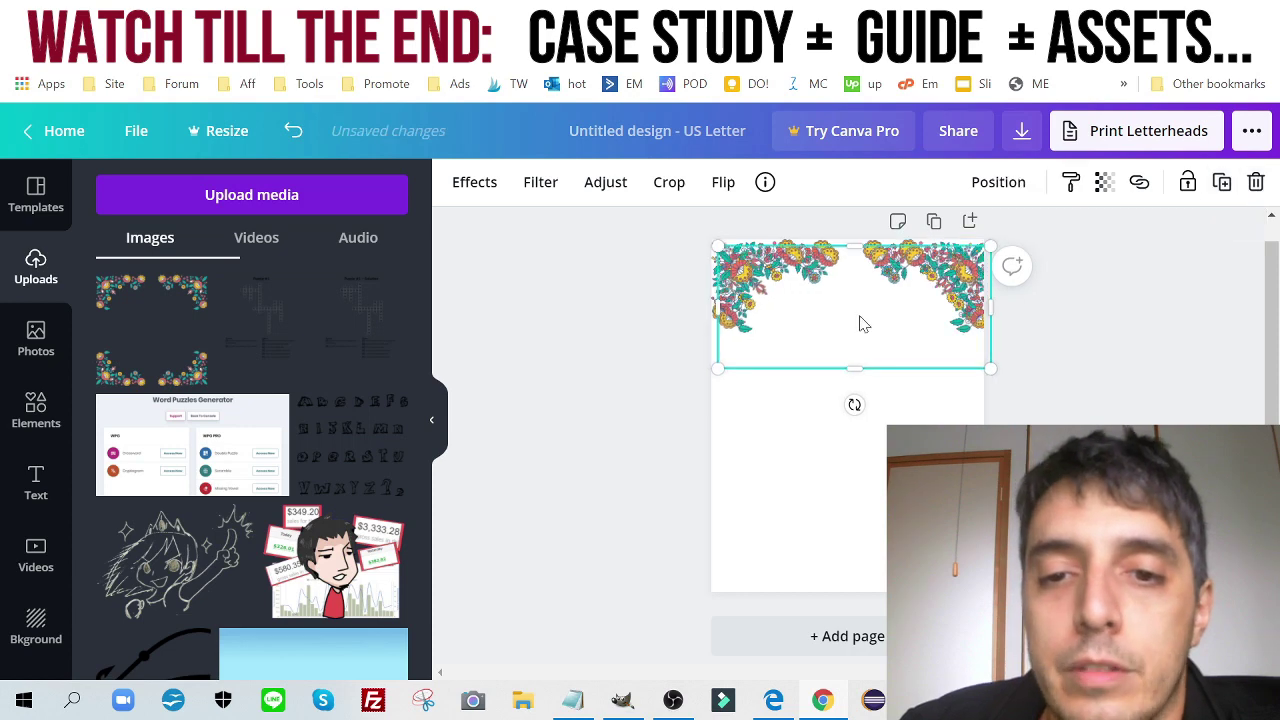
left_click_drag(857, 316, 843, 451)
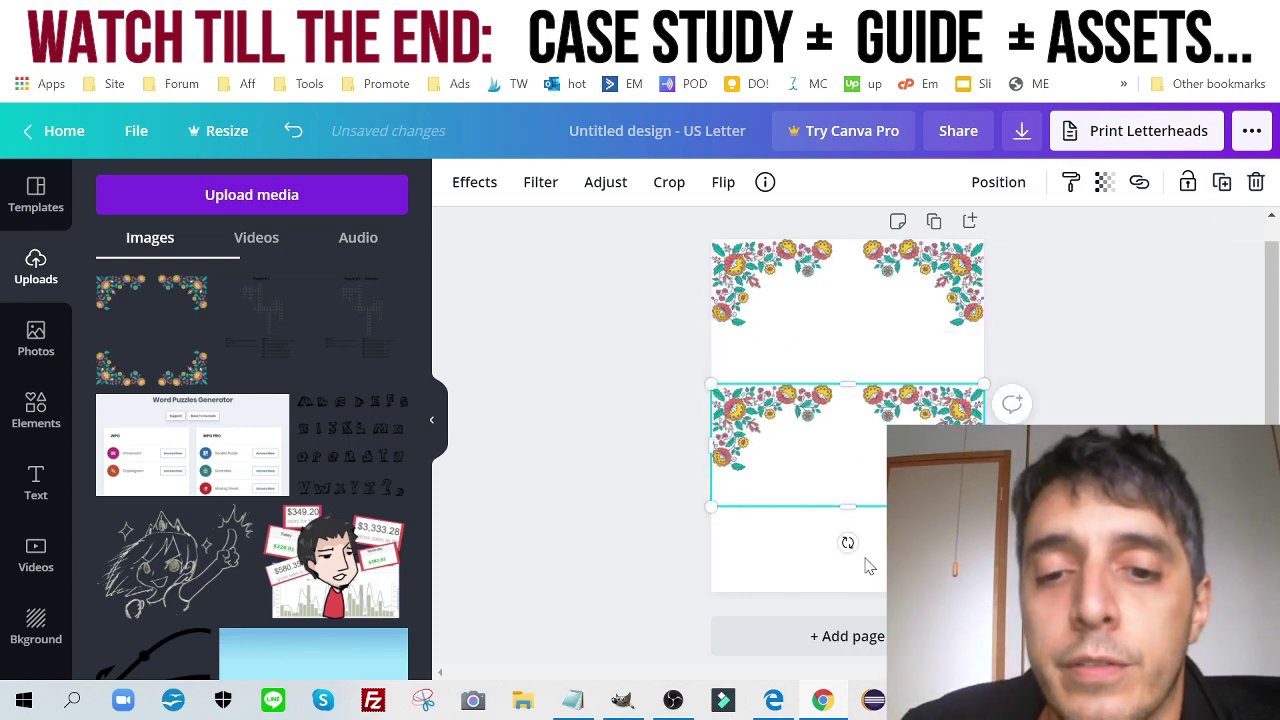
left_click_drag(847, 544, 849, 331)
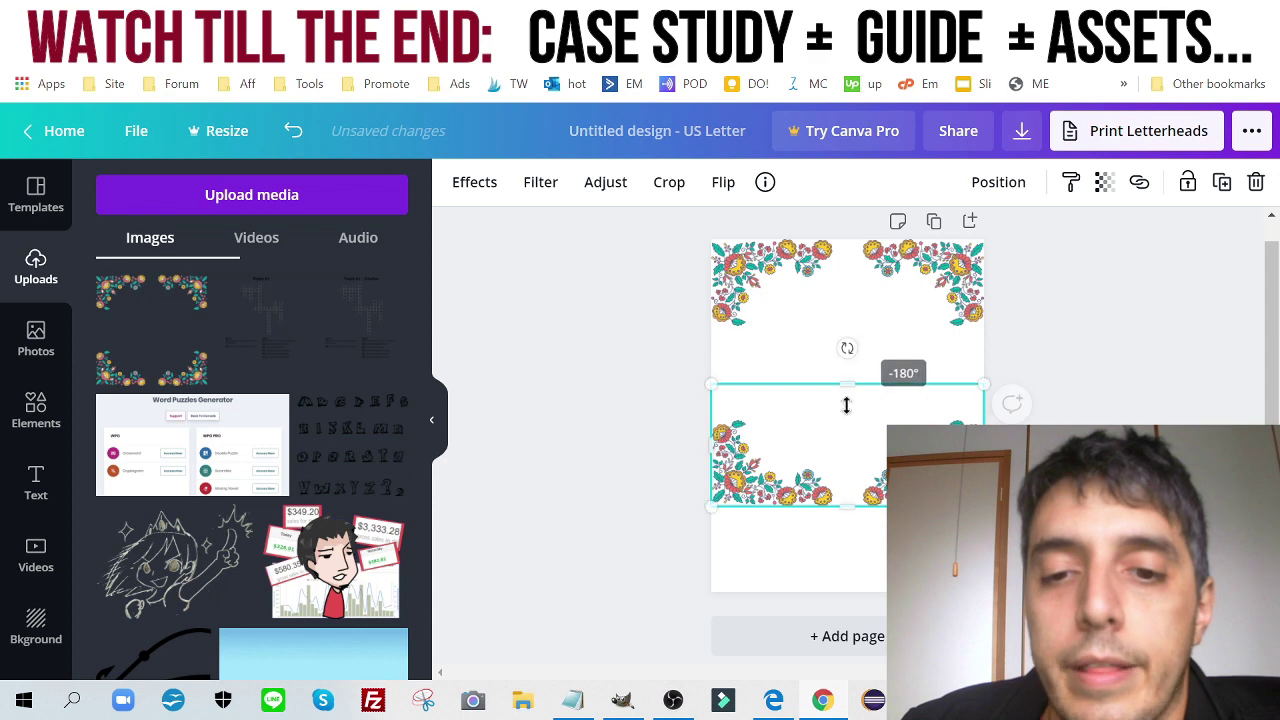
left_click_drag(843, 471, 846, 540)
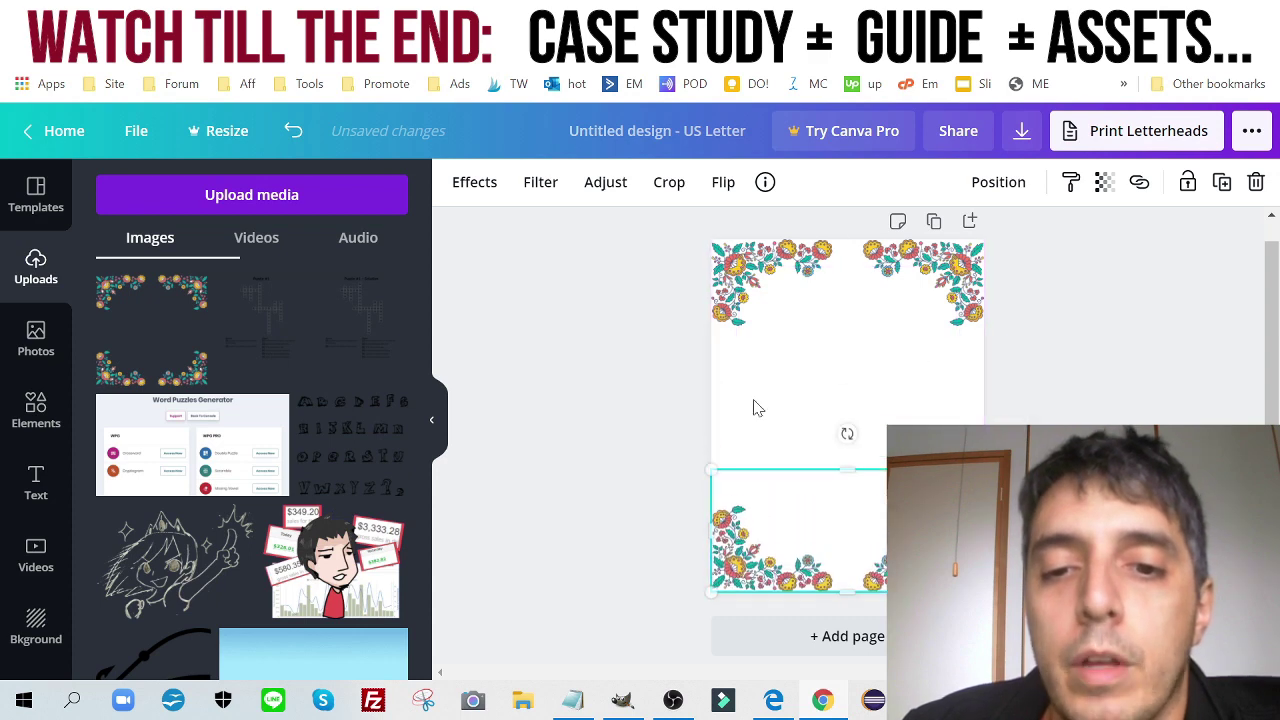
left_click(534, 367)
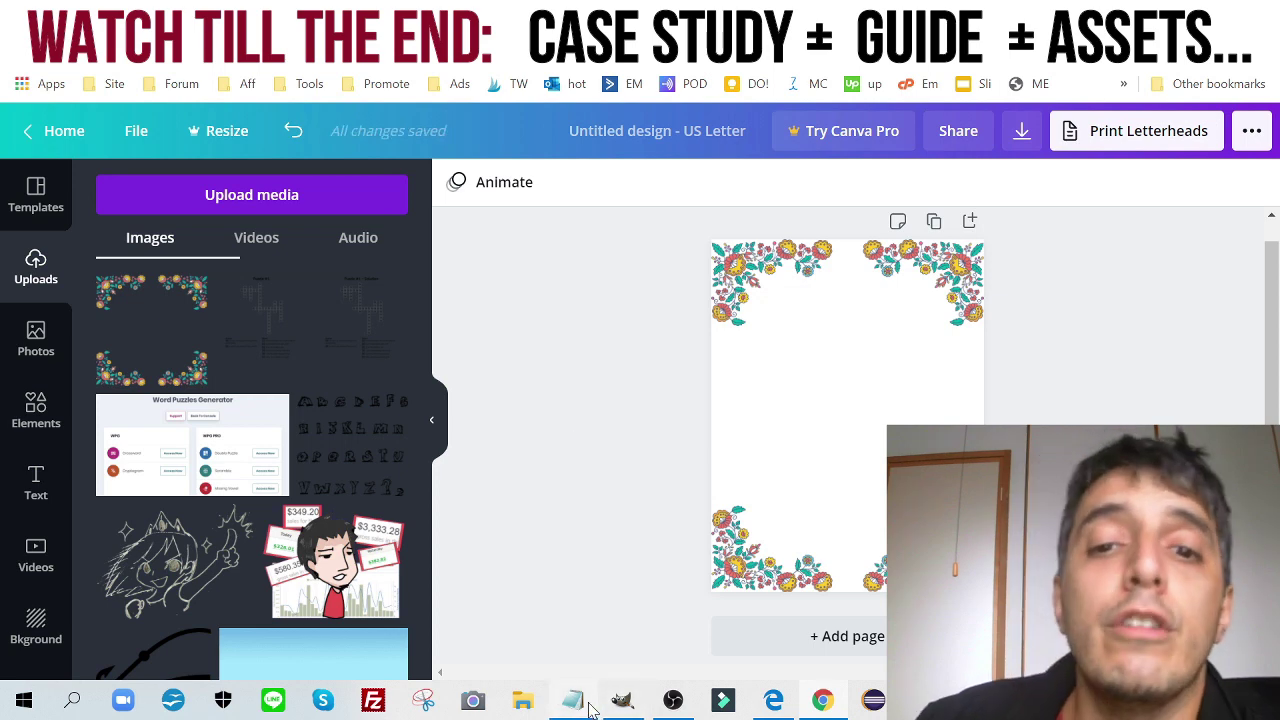
- Extract baby.zip in the Downloads folder using Extract Here
mouse_move(688, 708)
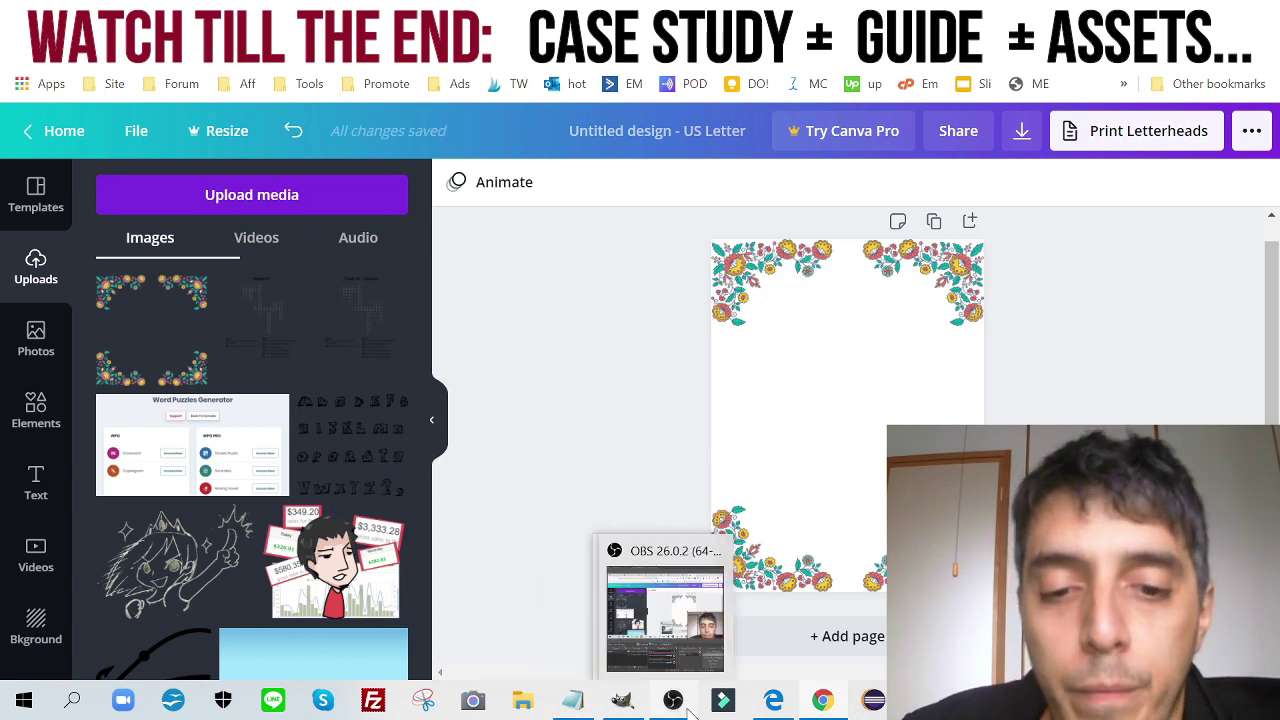
mouse_move(597, 706)
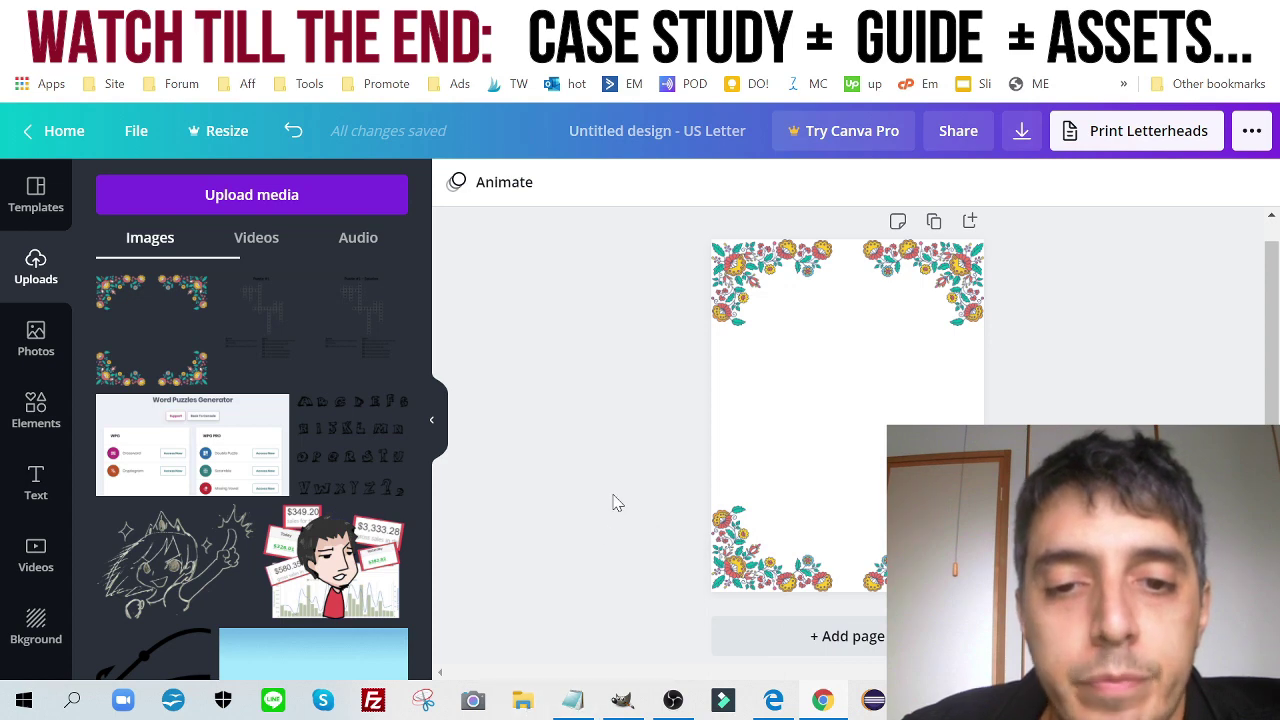
key("super+e")
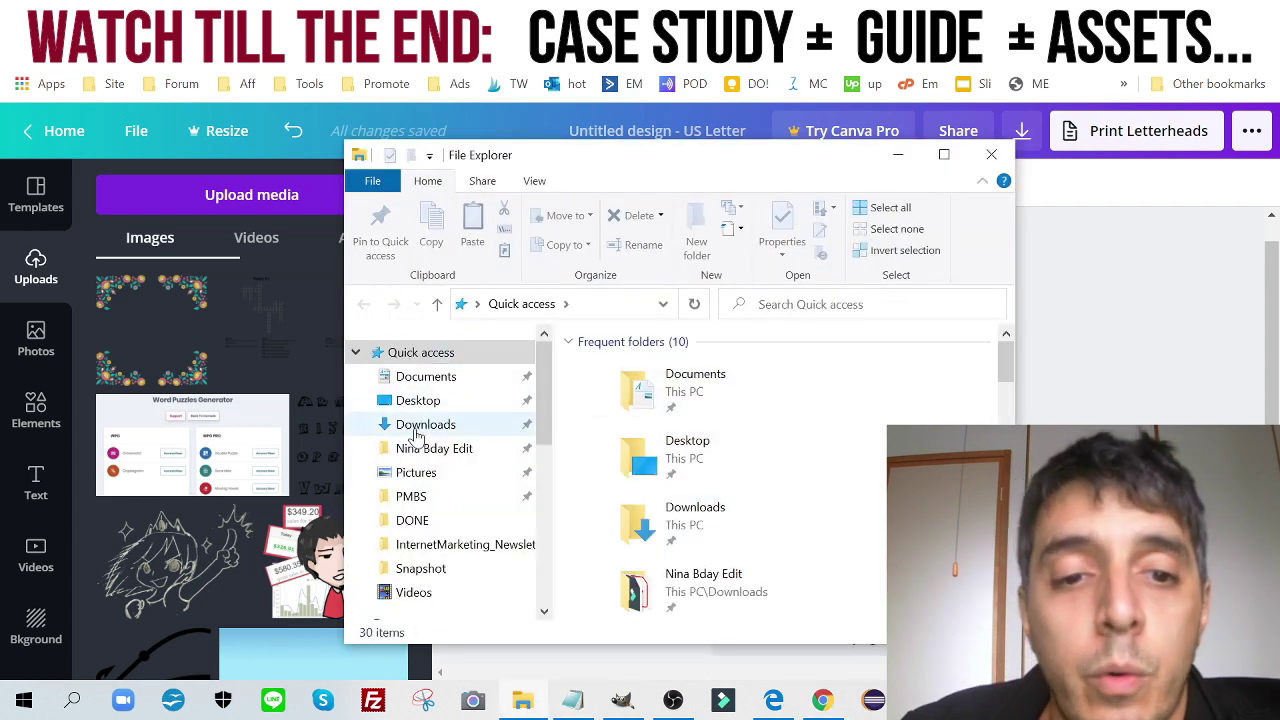
left_click(414, 428)
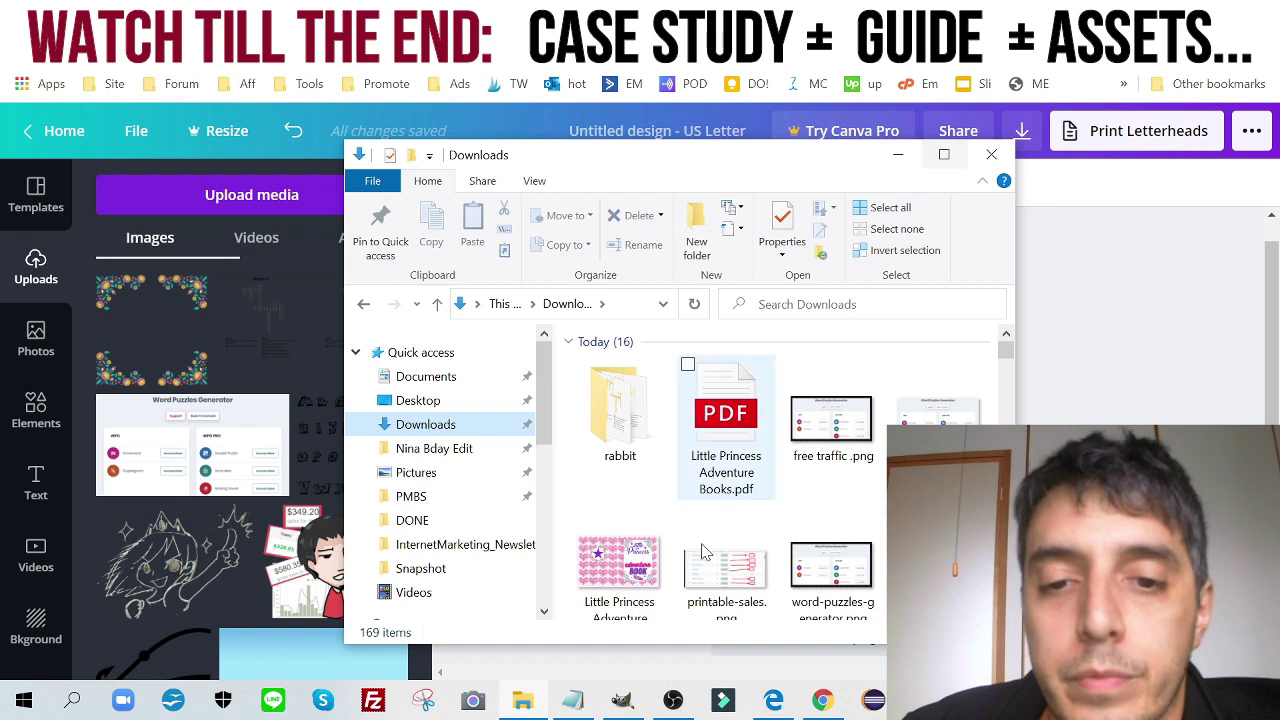
scroll(703, 551, "down", 5)
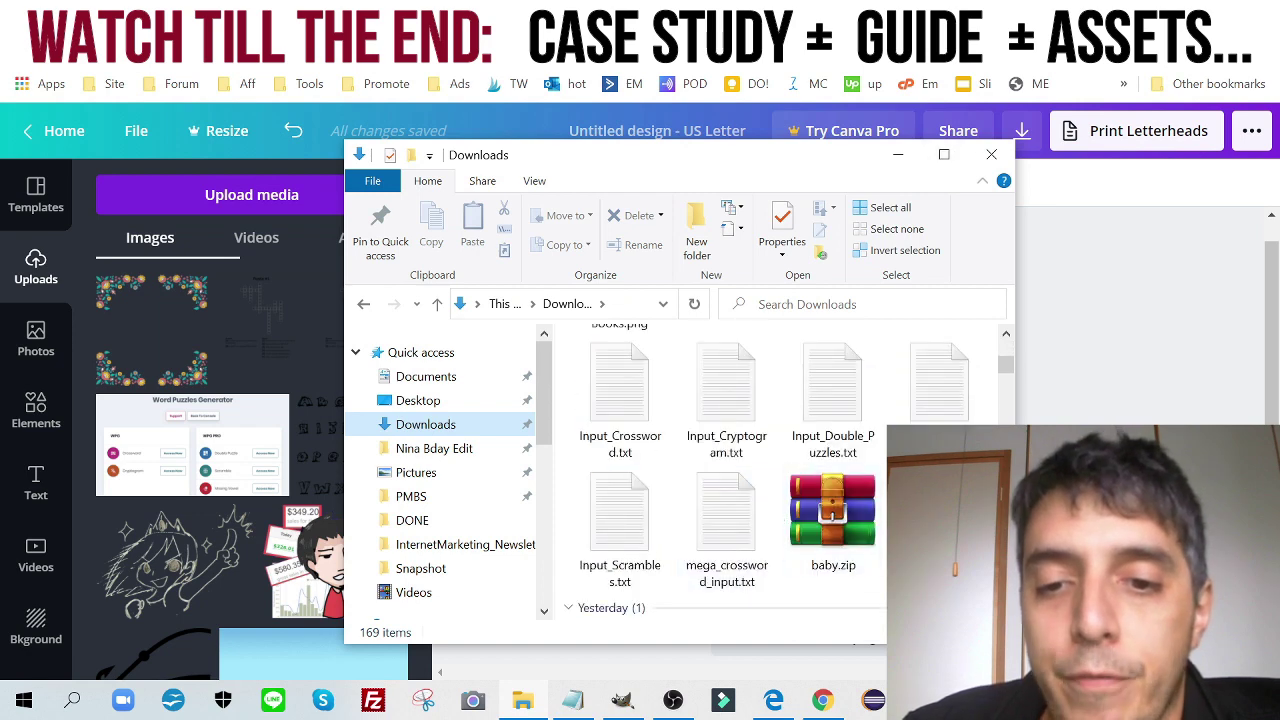
right_click(820, 510)
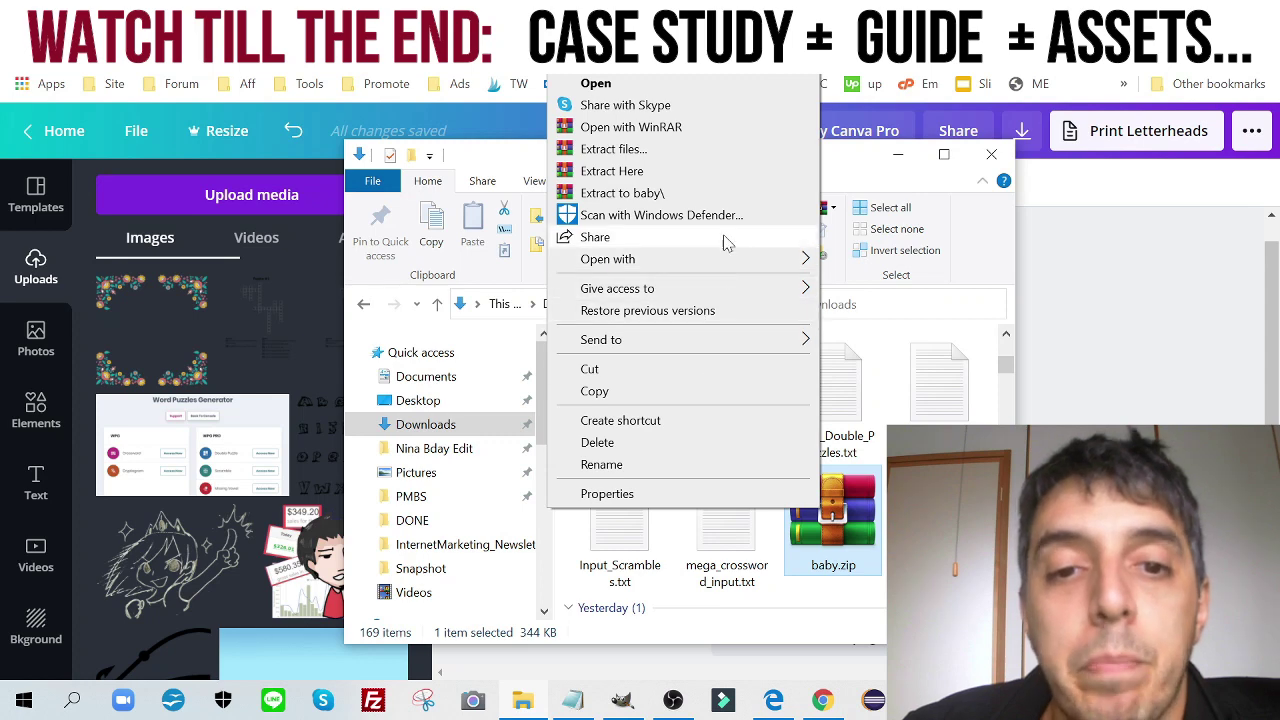
left_click(716, 171)
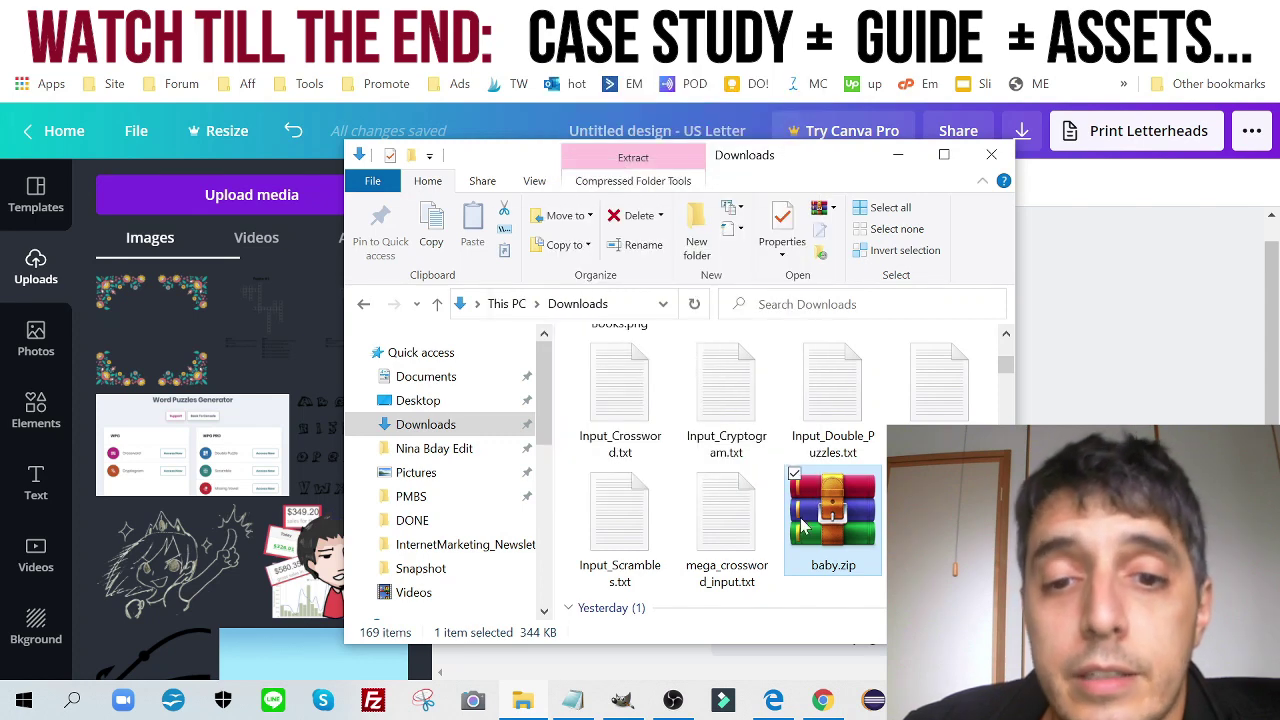
- Upload the puzzle and solution images from the extracted baby folder to Canva
scroll(823, 512, "up", 5)
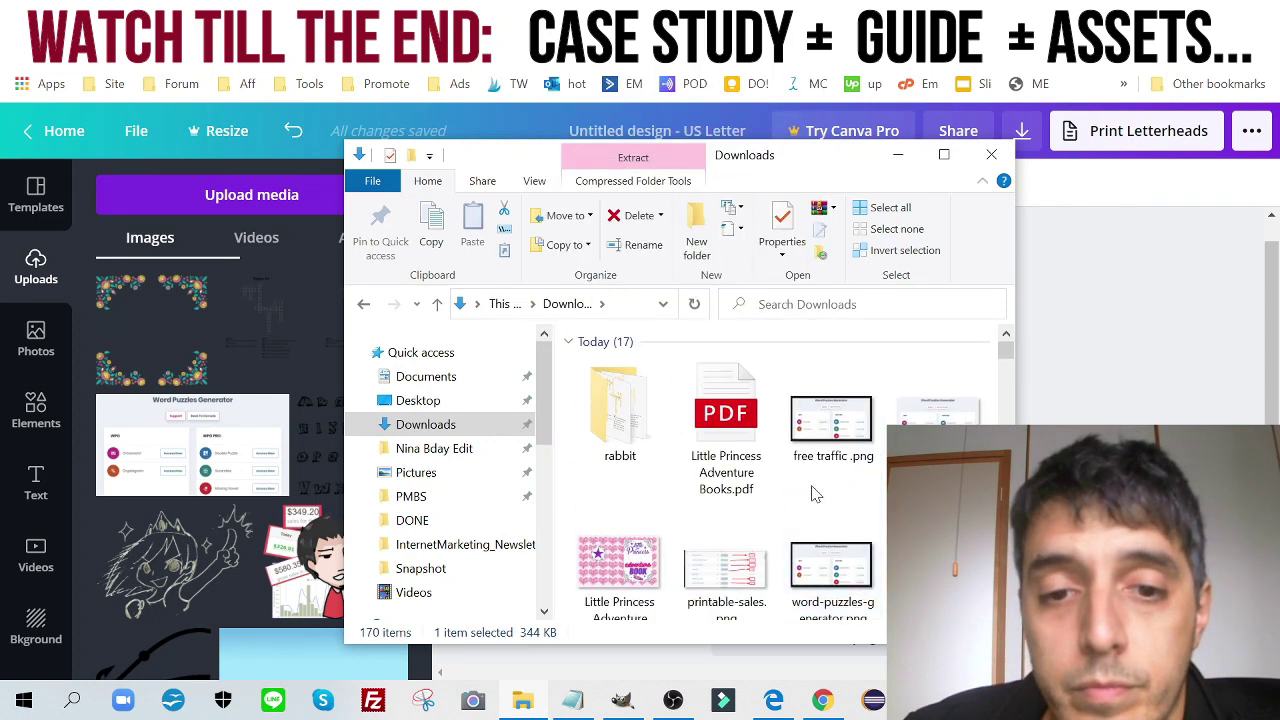
scroll(796, 428, "down", 6)
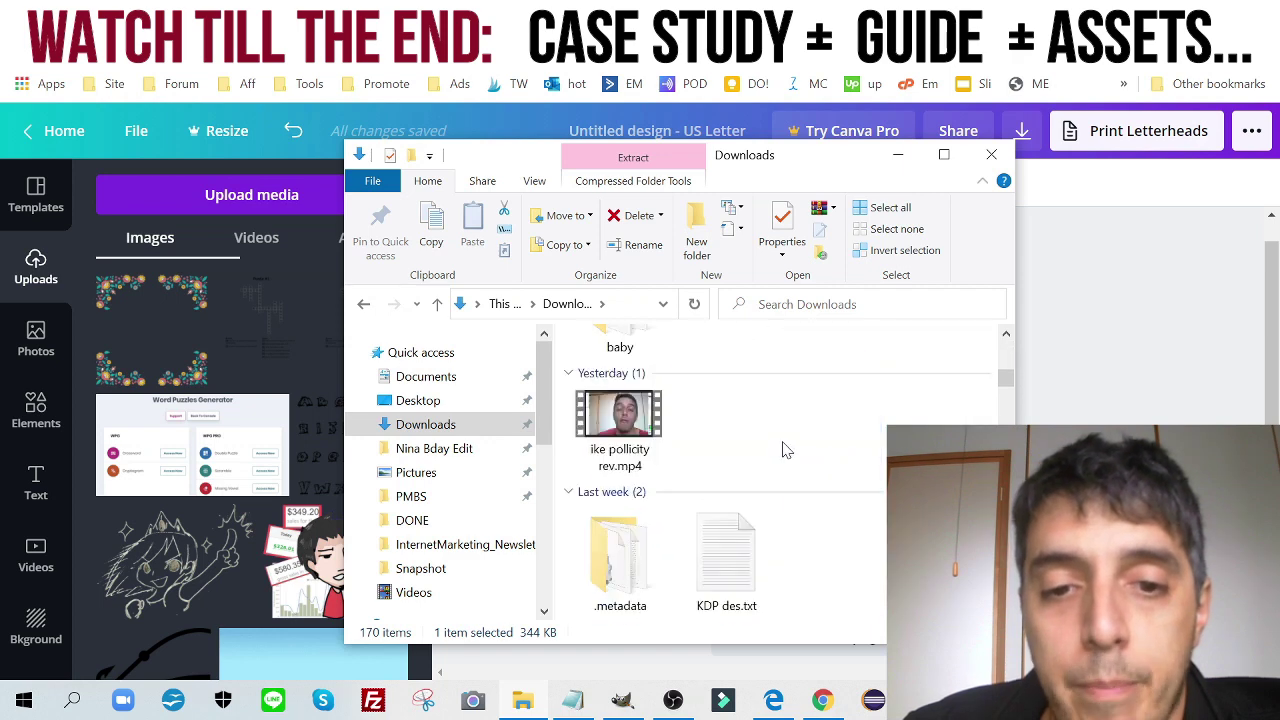
scroll(810, 460, "up", 2)
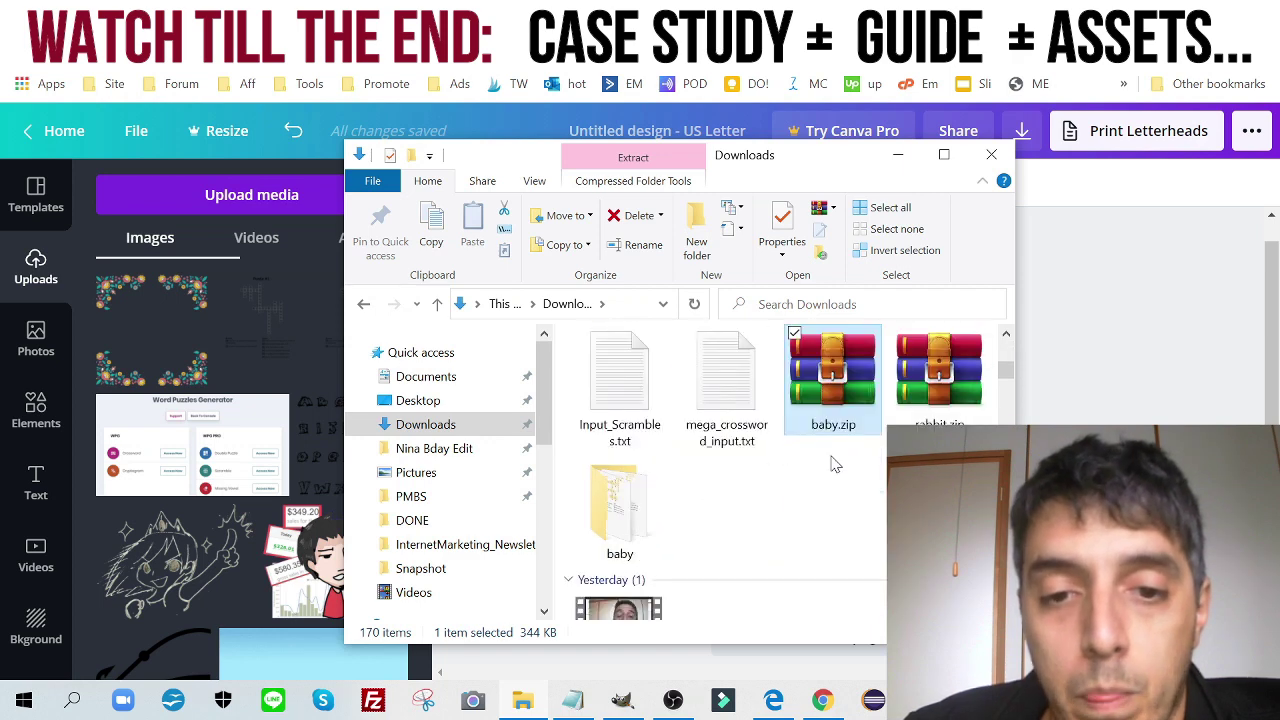
double_click(630, 505)
left_click_drag(862, 442, 233, 333)
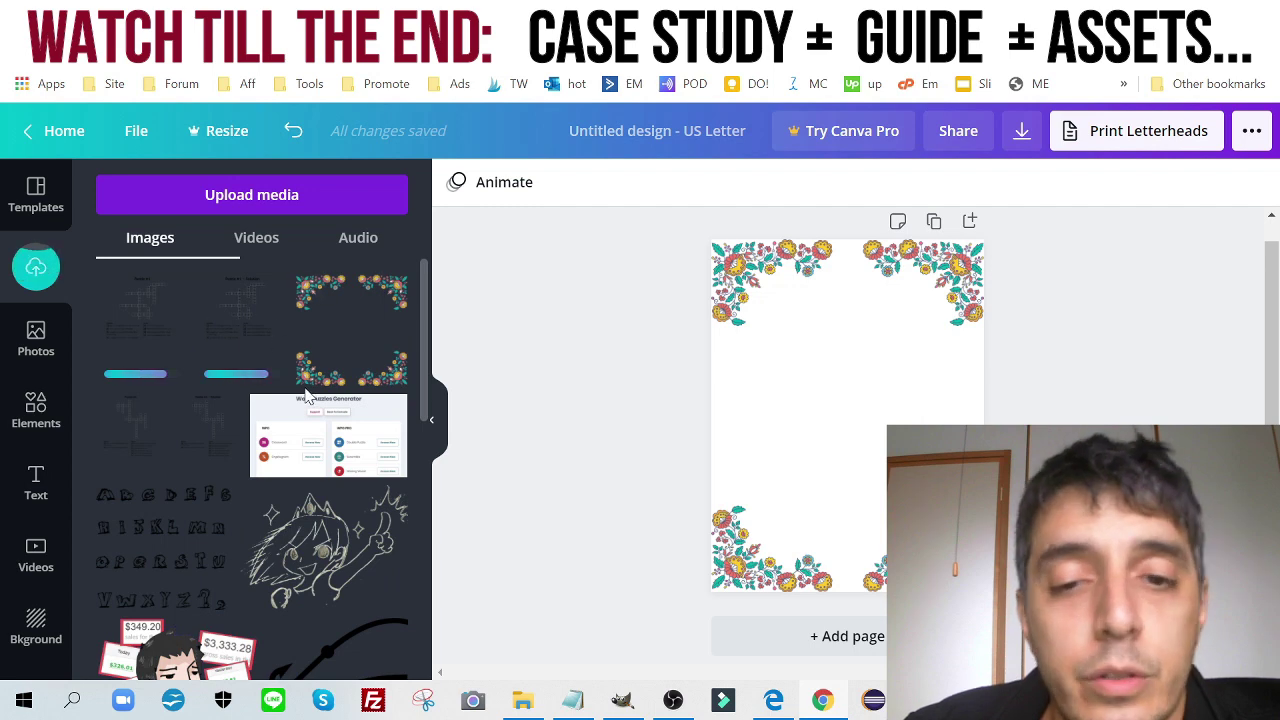
- Add the Puzzle #1 solution image to the page and crop off its title and the blank area below the clues
left_click(236, 334)
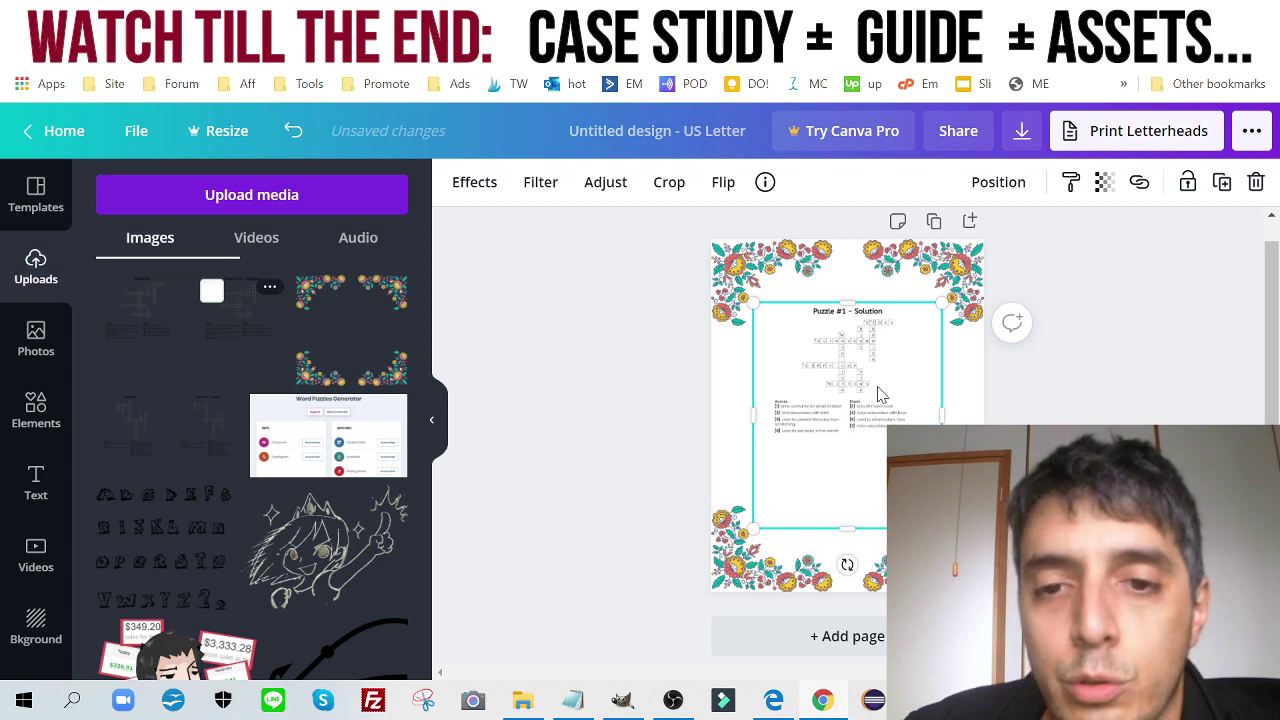
left_click_drag(846, 311, 846, 315)
left_click_drag(845, 316, 844, 316)
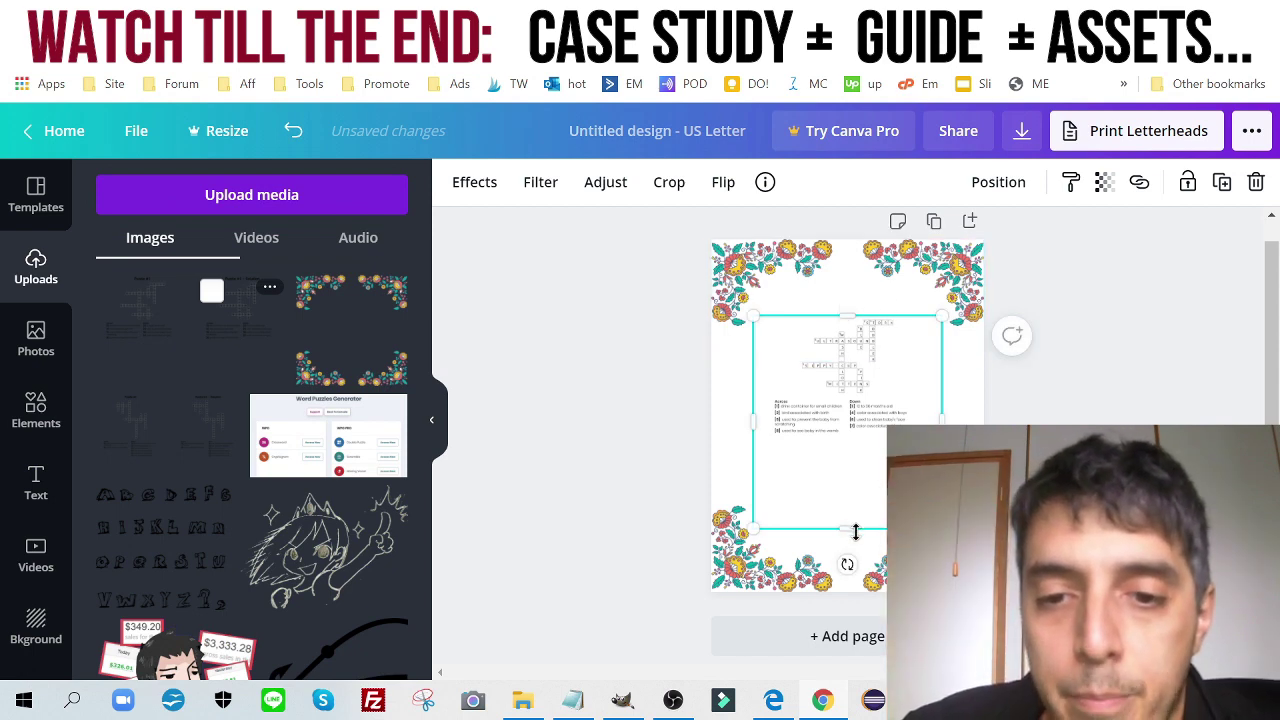
left_click_drag(855, 532, 851, 437)
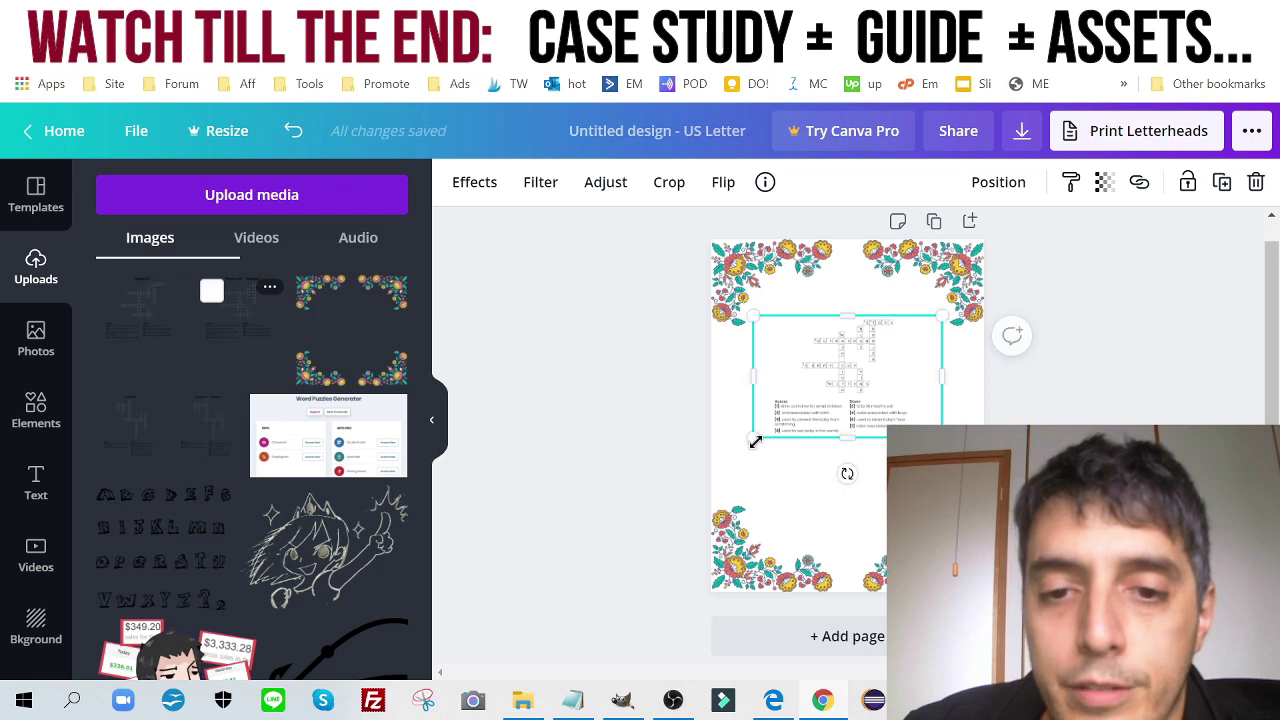
- Enlarge the cropped solution beyond the page width and position it between the upper and lower flowers
left_click_drag(754, 441, 683, 483)
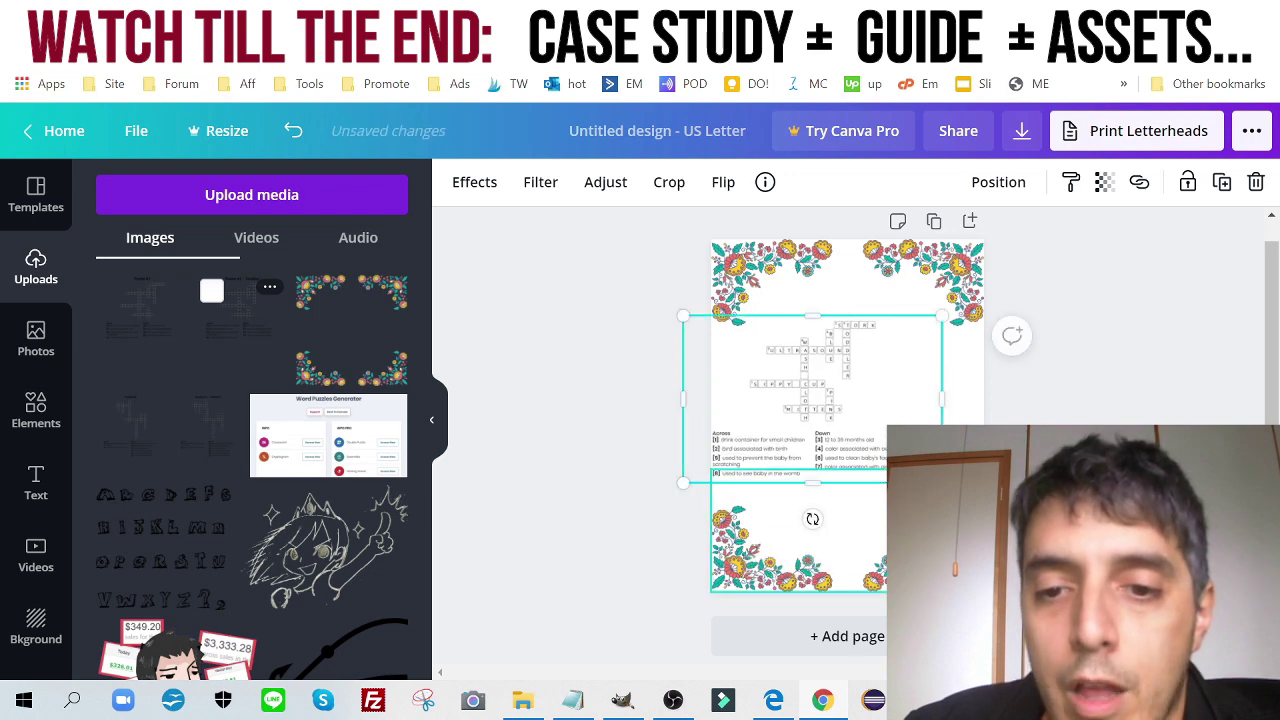
left_click_drag(941, 483, 985, 510)
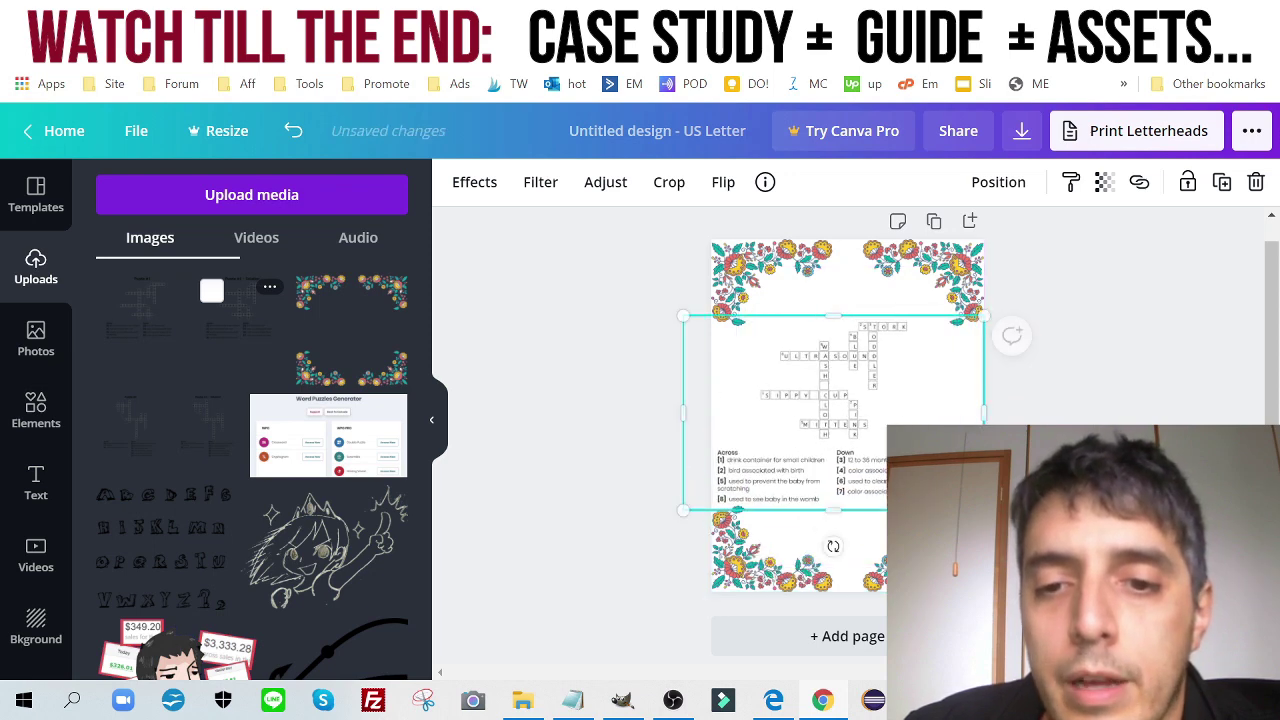
left_click_drag(862, 461, 882, 452)
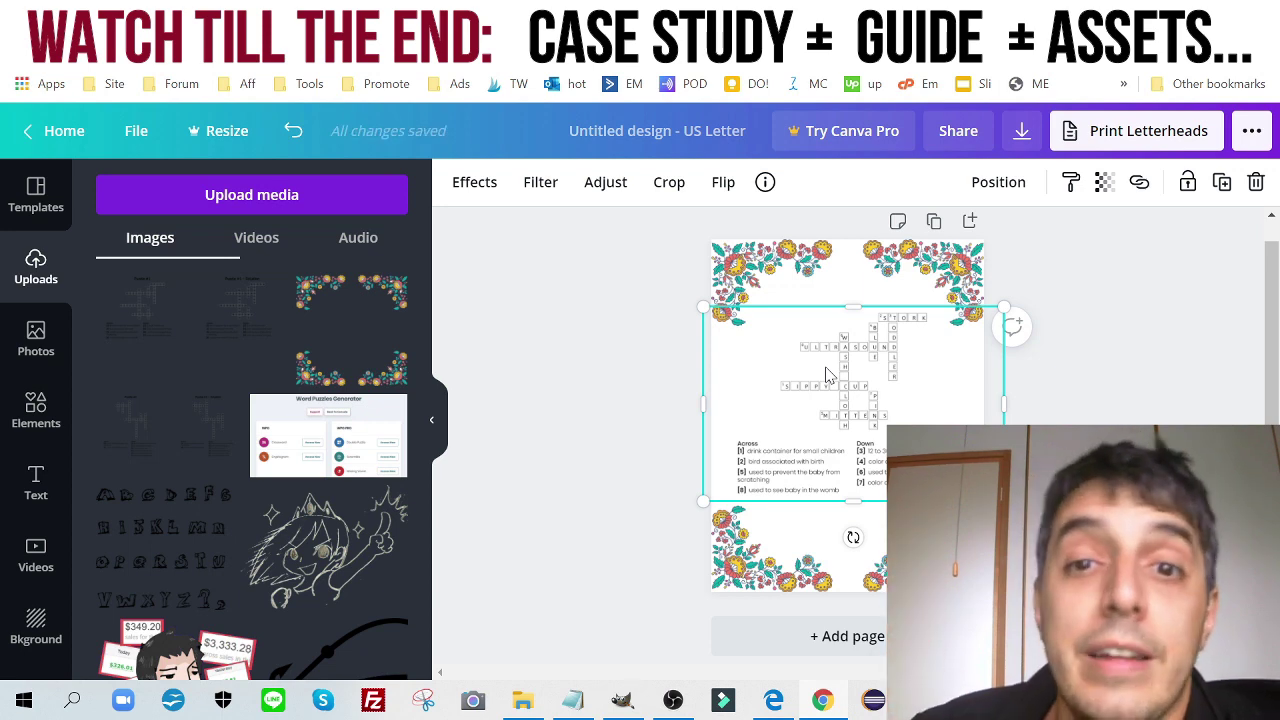
- Duplicate the page containing the floral border and the crossword solution
left_click(933, 221)
scroll(1070, 390, "up", 4)
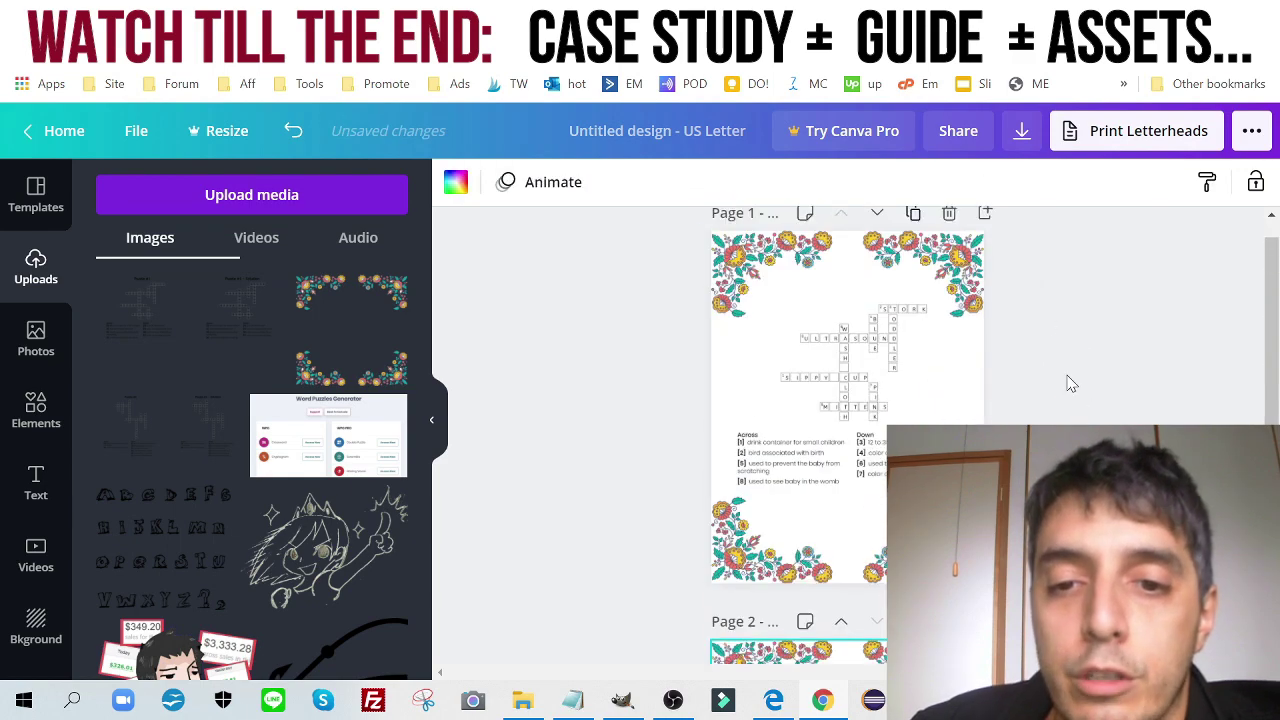
scroll(1070, 390, "down", 5)
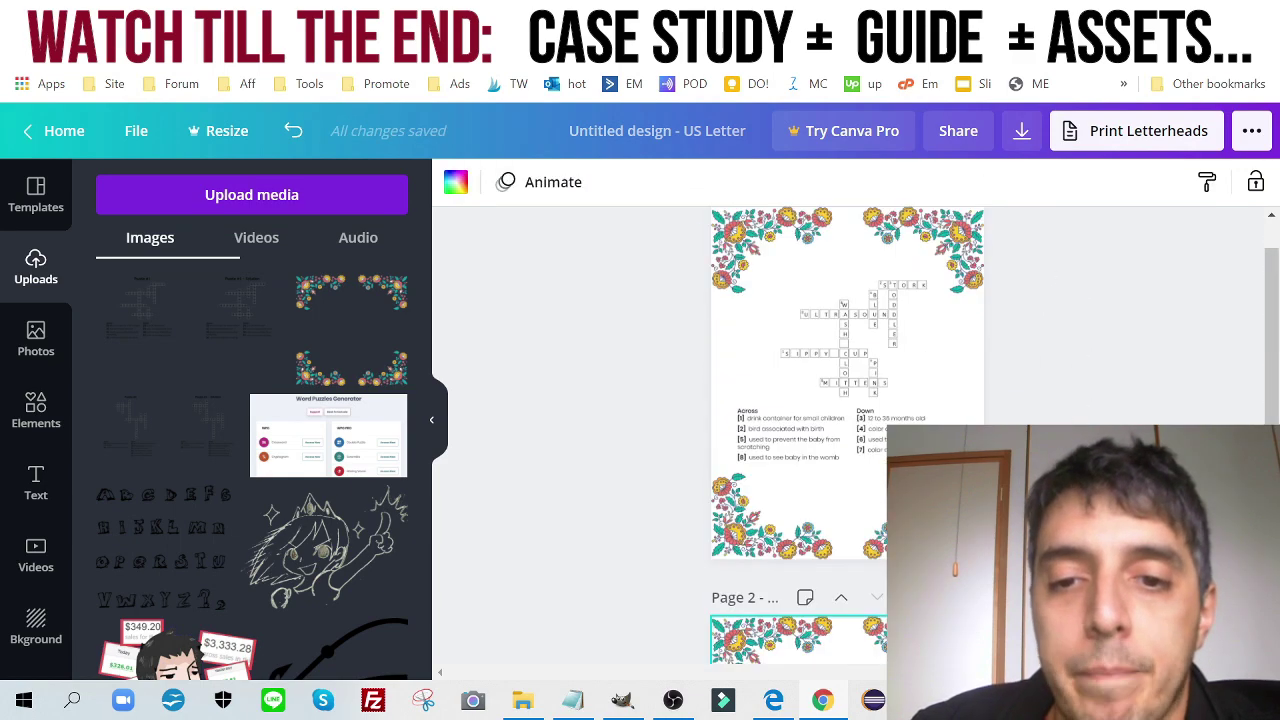
- Replace the solution on page 1 with the unsolved Puzzle #1 image, removing every solution image from that page
left_click(897, 420)
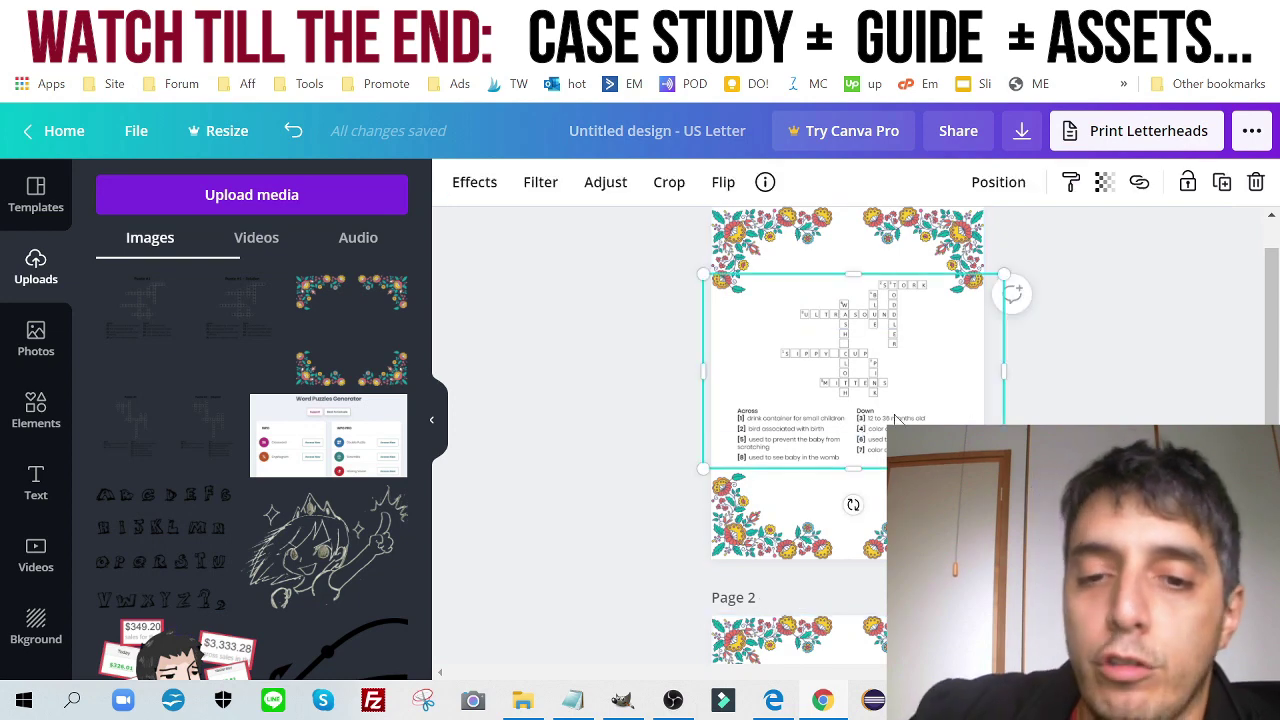
key("Delete")
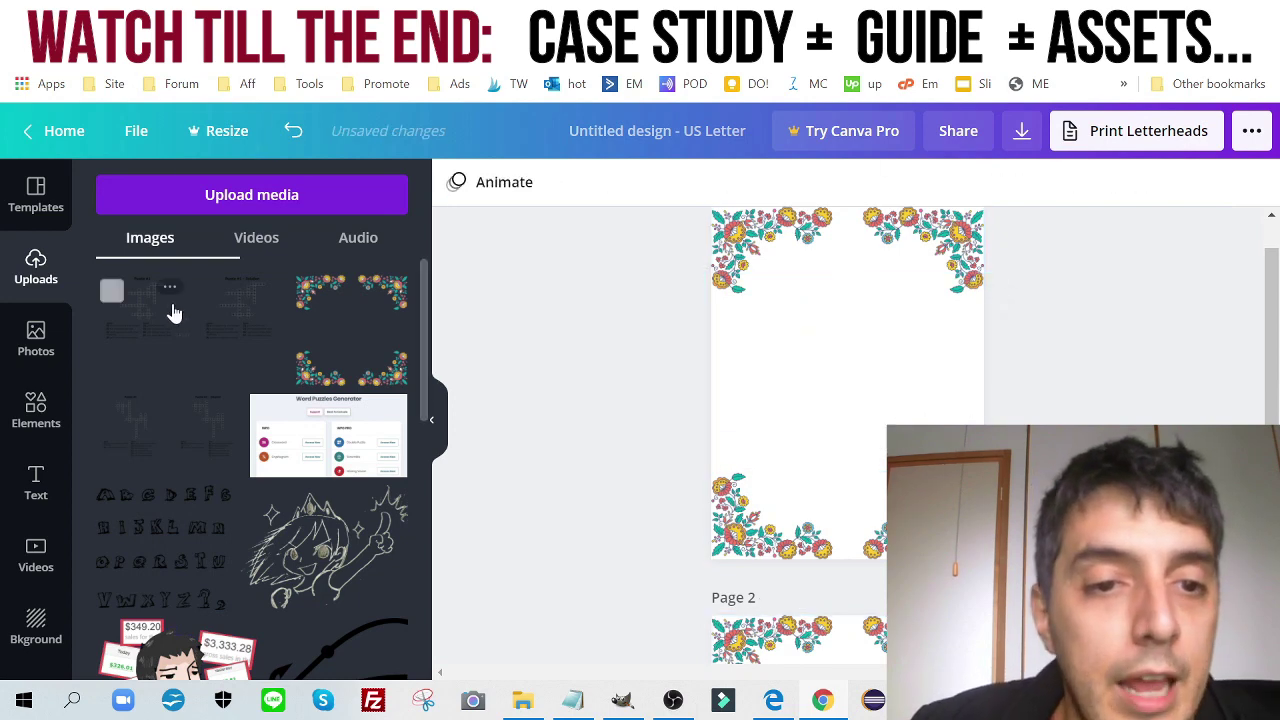
left_click(225, 315)
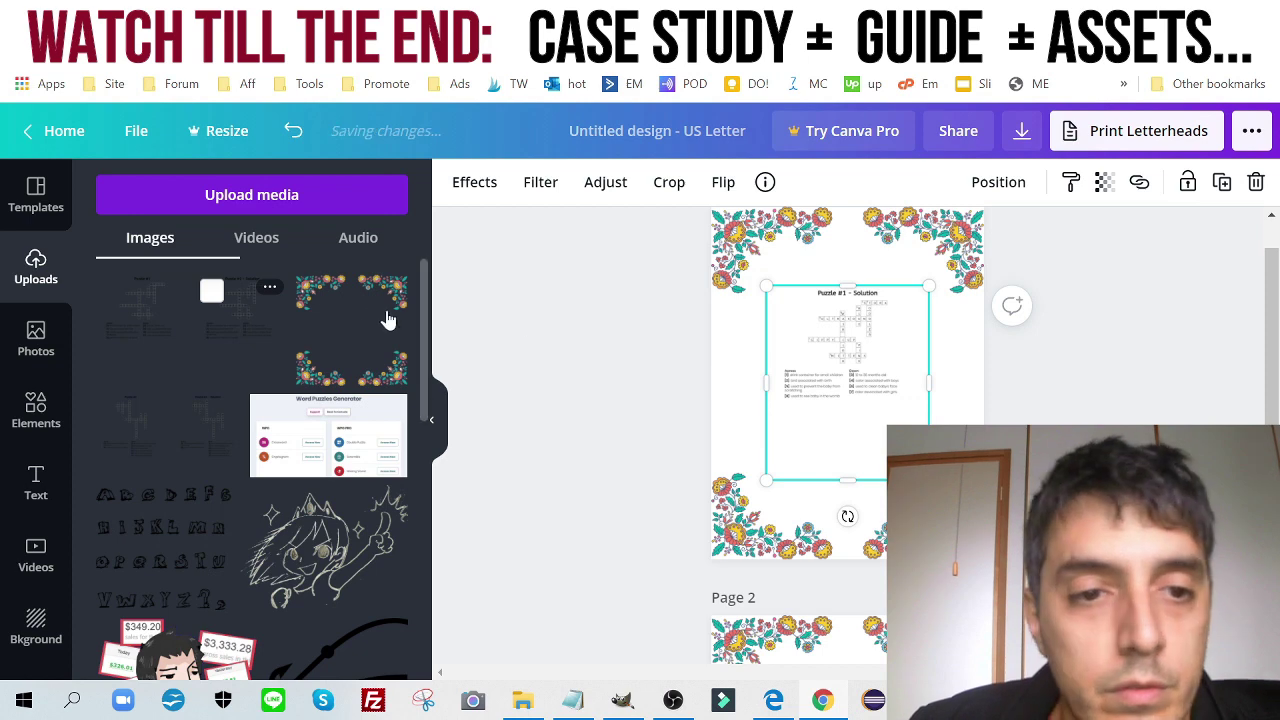
left_click(166, 314)
left_click_drag(843, 405, 878, 532)
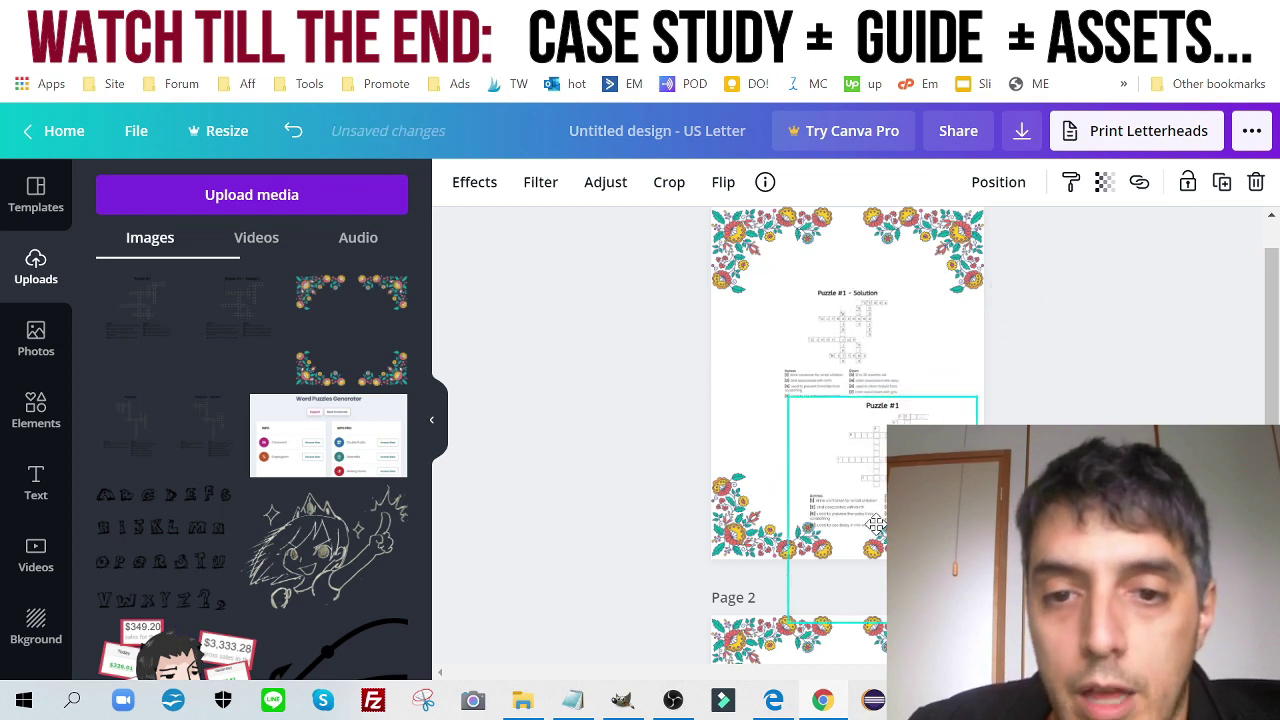
left_click(878, 355)
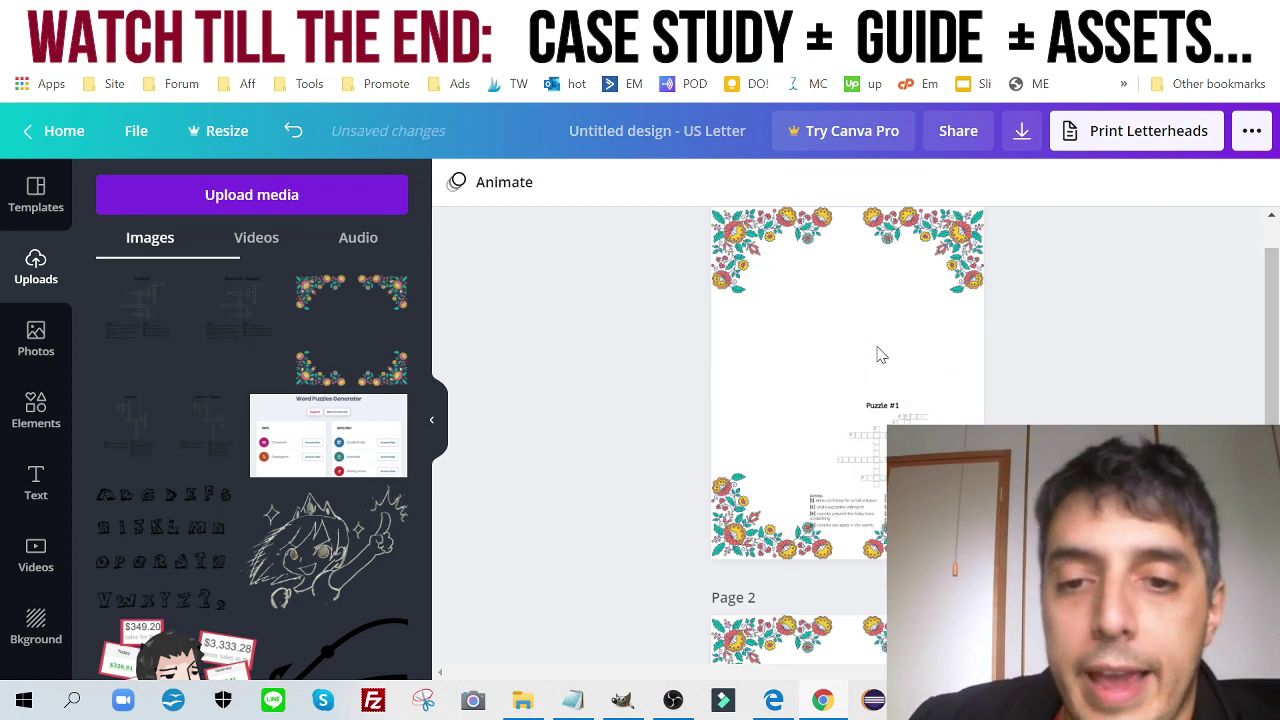
- Centre the Puzzle #1 image on page 1, duplicate it, and crop the copy to the crossword grid only
left_click_drag(890, 611, 855, 495)
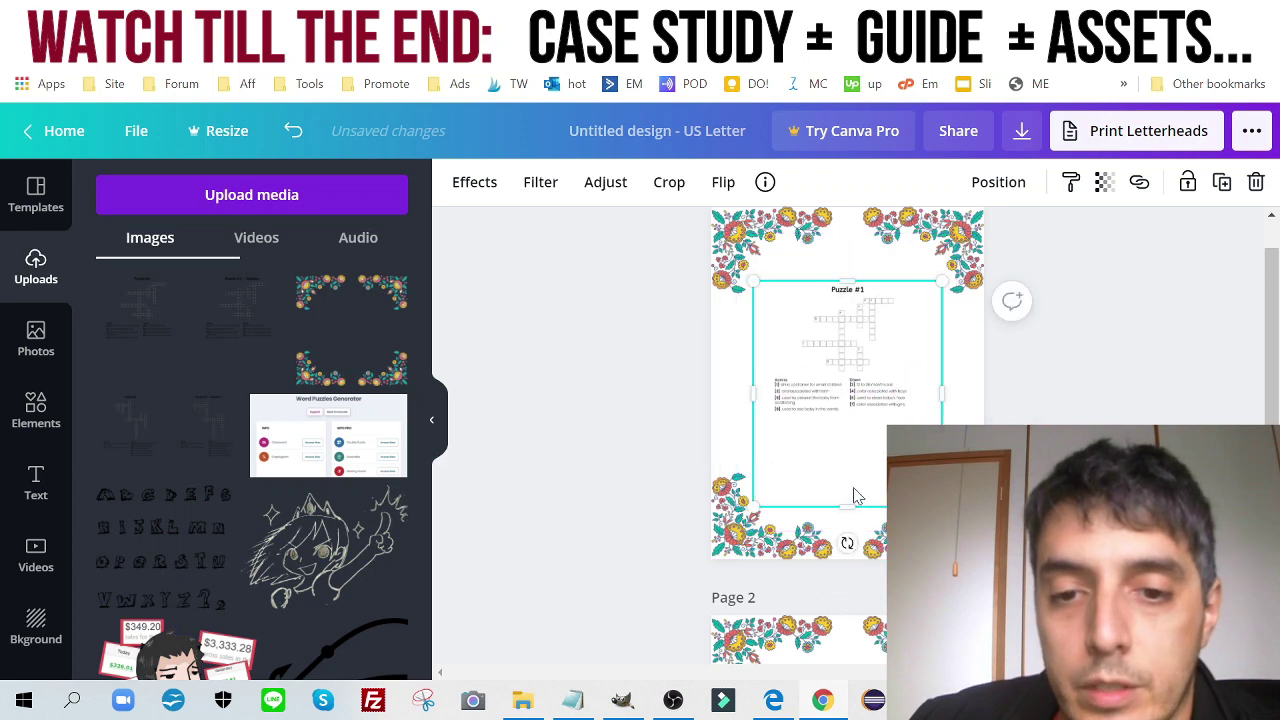
left_click(1221, 182)
left_click_drag(845, 372, 875, 451)
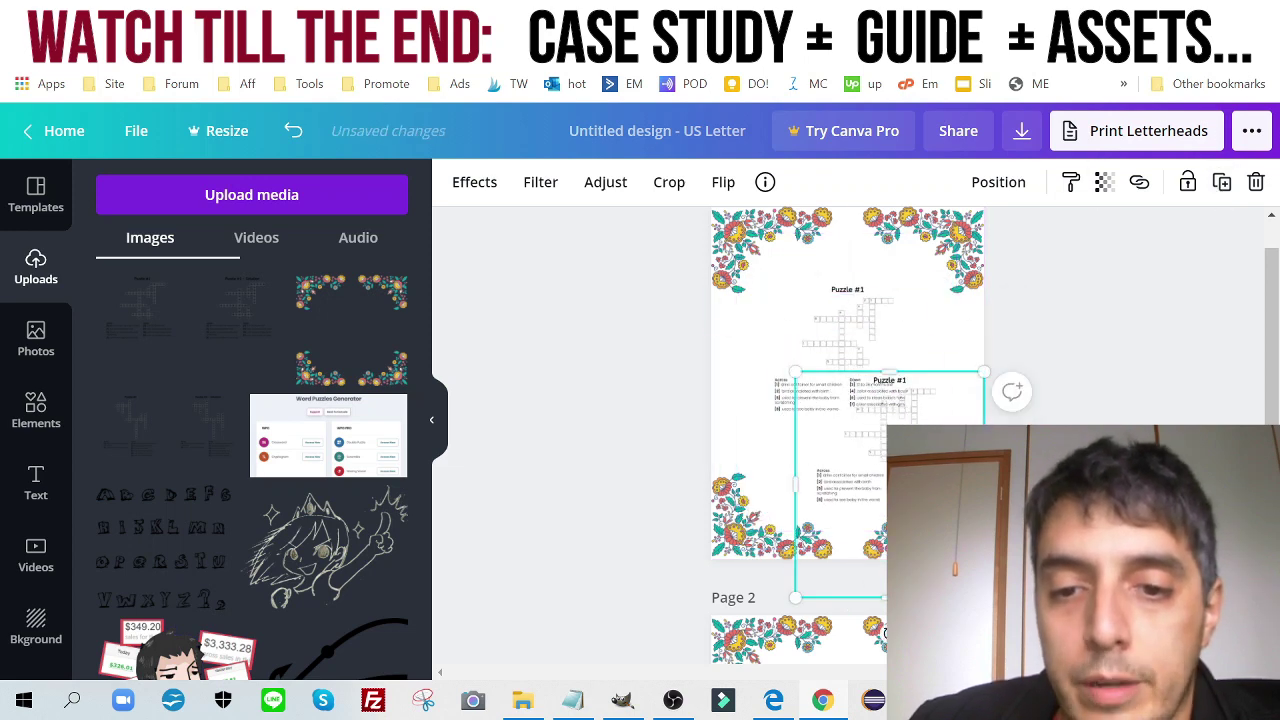
left_click_drag(889, 598, 889, 468)
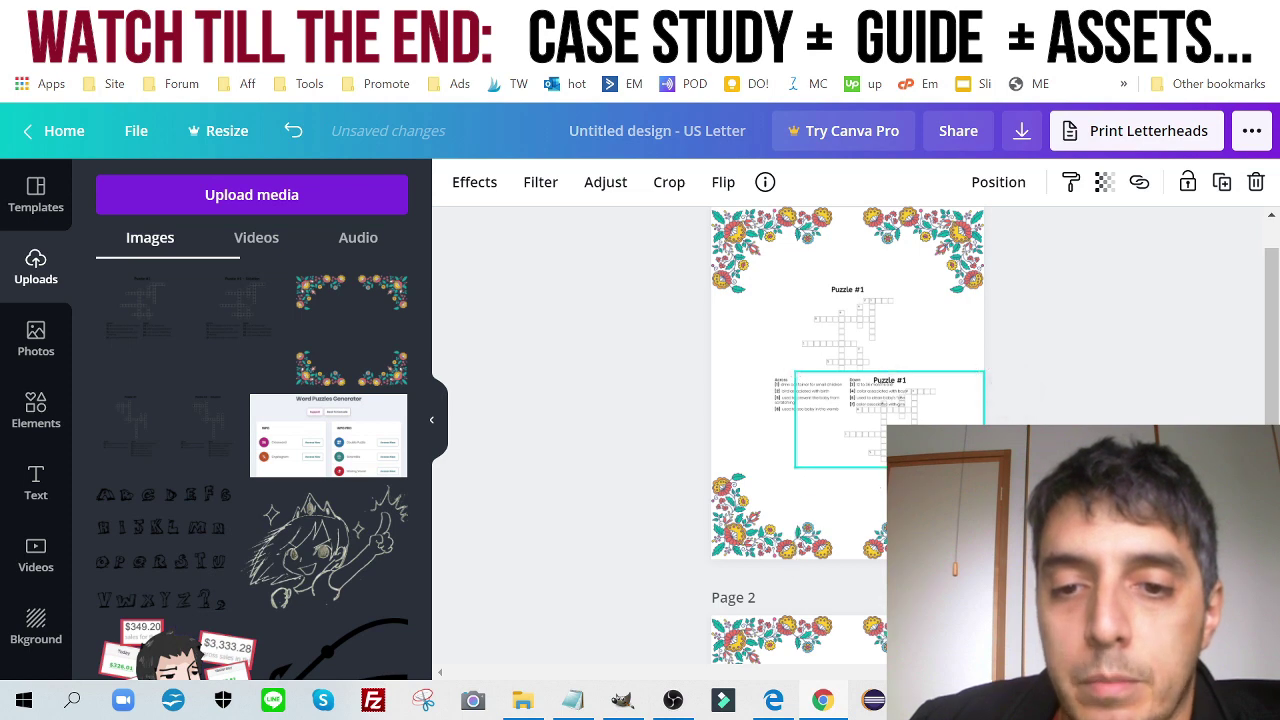
left_click_drag(890, 372, 923, 328)
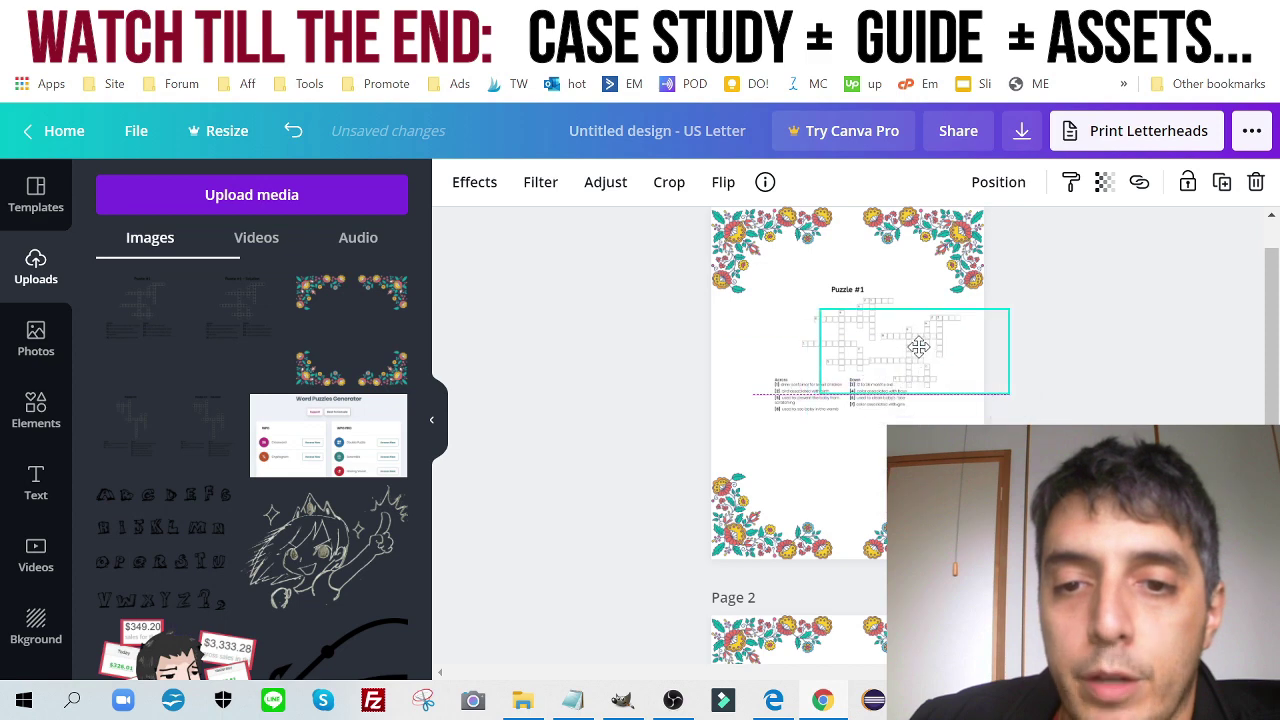
- Crop the original puzzle image to the Across and Down clues only, enlarge it, and place it between the lower flowers
left_click_drag(778, 393, 763, 494)
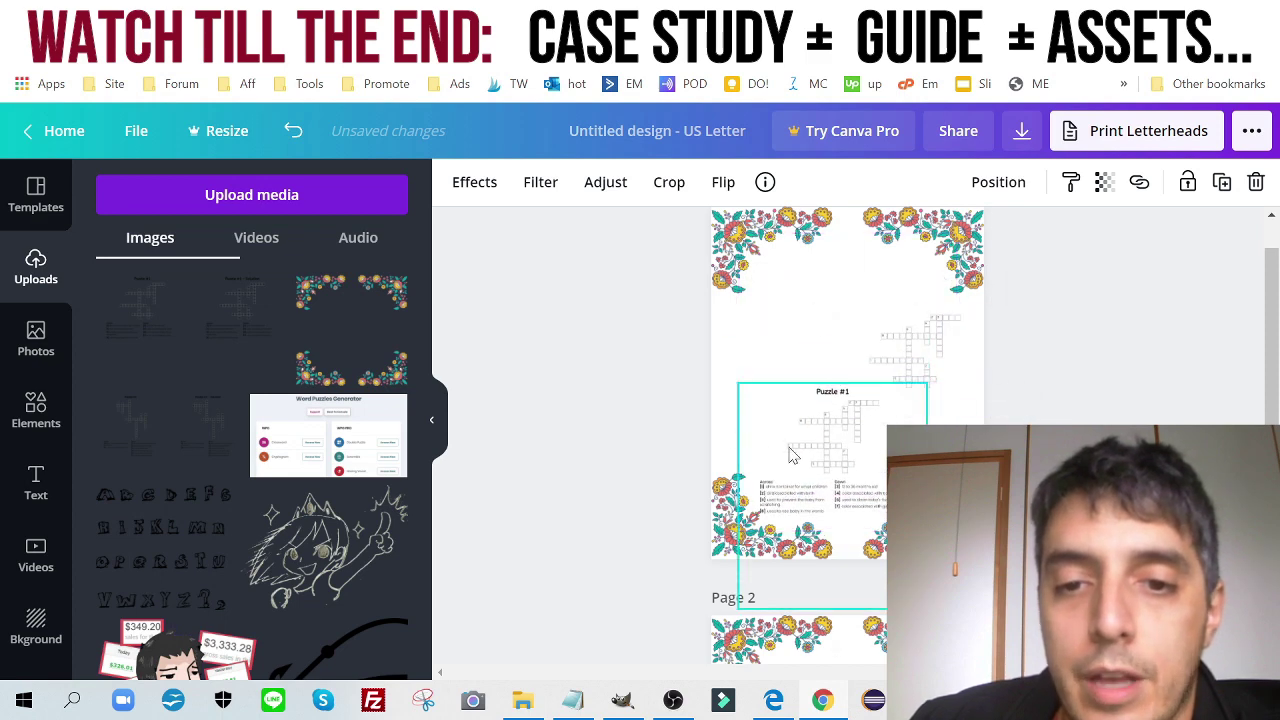
left_click_drag(838, 395, 838, 480)
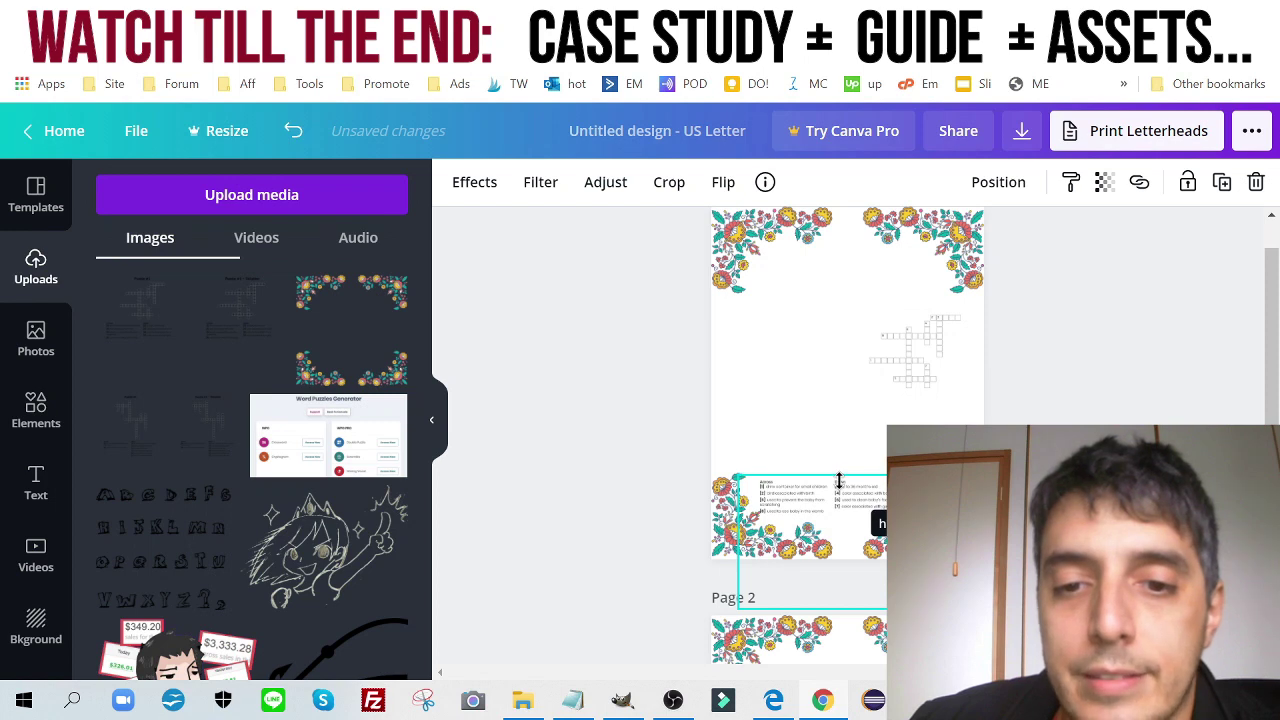
left_click_drag(832, 524, 872, 510)
left_click_drag(826, 549, 832, 466)
left_click_drag(928, 466, 984, 482)
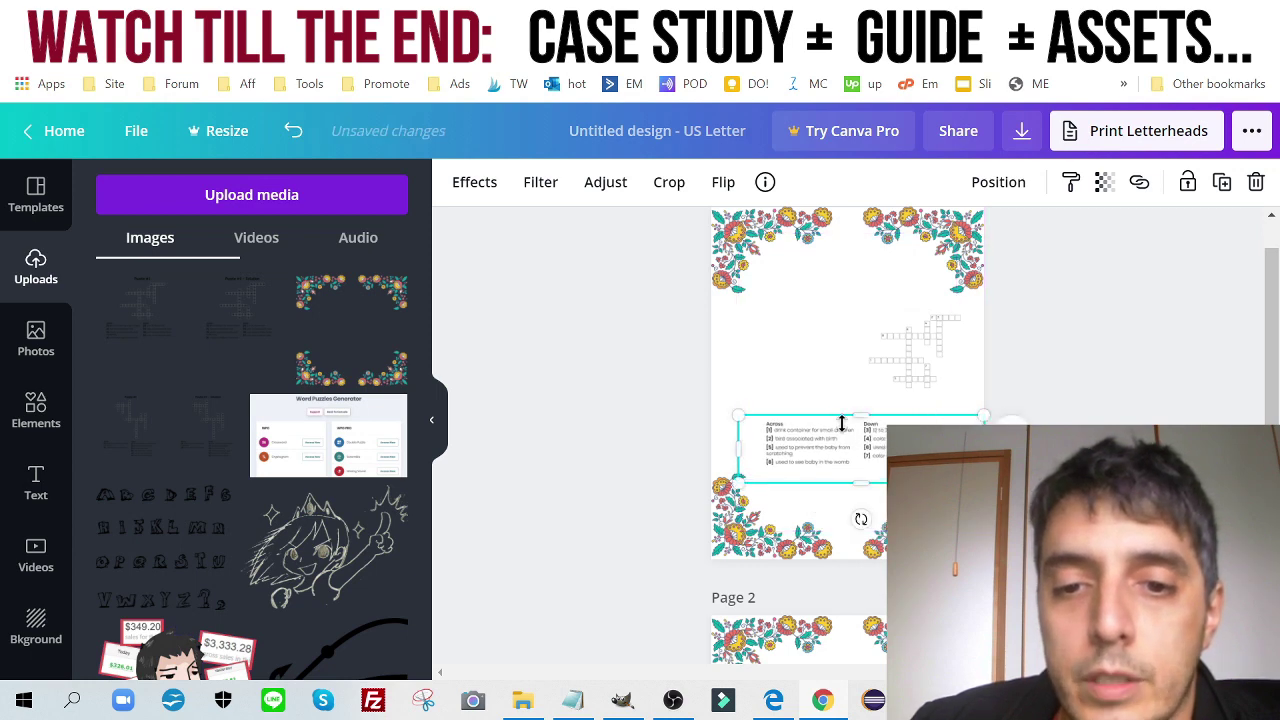
left_click_drag(848, 457, 846, 497)
- Enlarge the cropped crossword grid beyond the page width and position it centrally above the clues
left_click(921, 352)
left_click_drag(920, 343, 806, 343)
left_click_drag(891, 384, 1057, 457)
left_click_drag(703, 457, 611, 478)
mouse_move(834, 382)
left_mouse_down()
mouse_move(840, 353)
mouse_move(814, 357)
mouse_move(834, 357)
left_mouse_up()
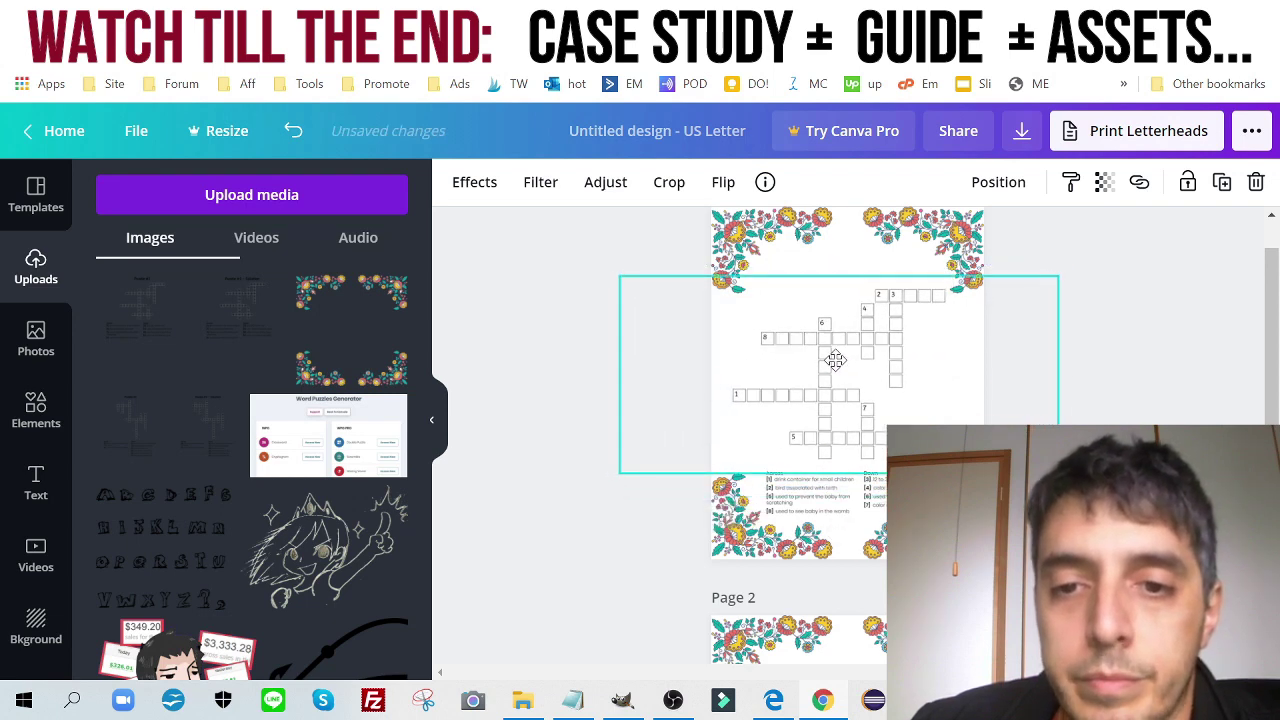
left_click(600, 372)
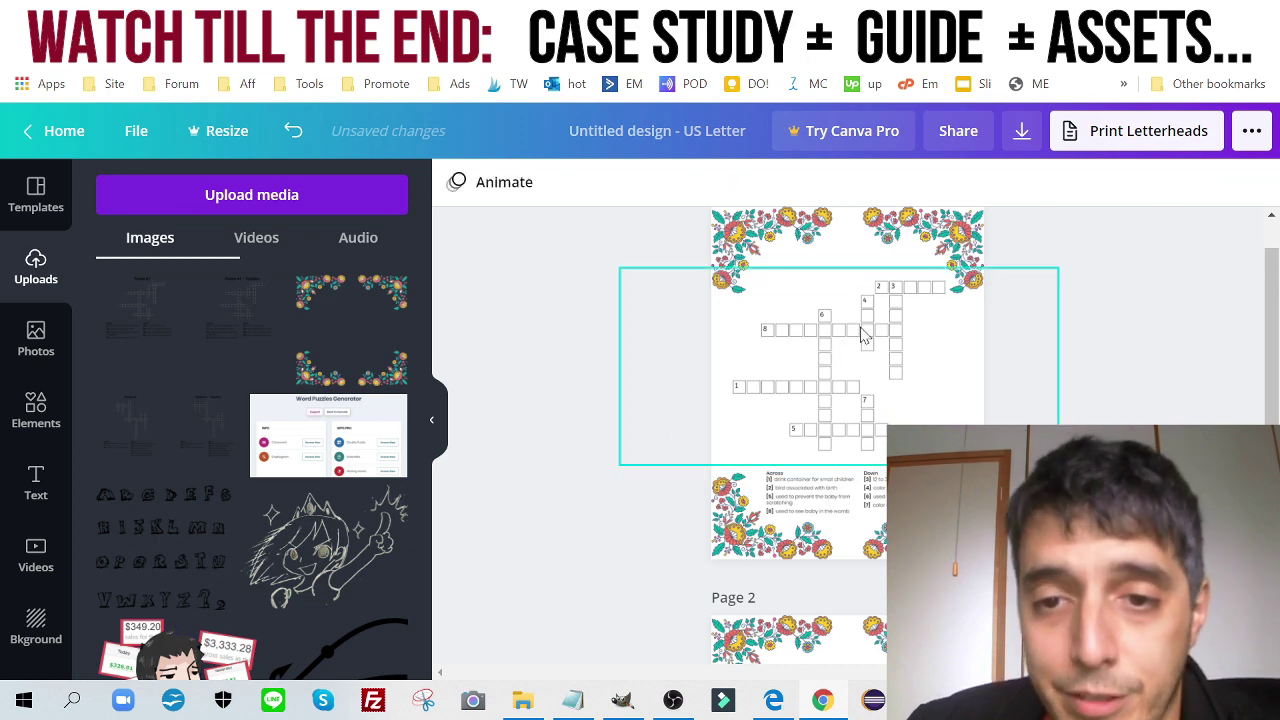
- Add a heading to page 1 reading "Floral Crossword"
left_click(48, 494)
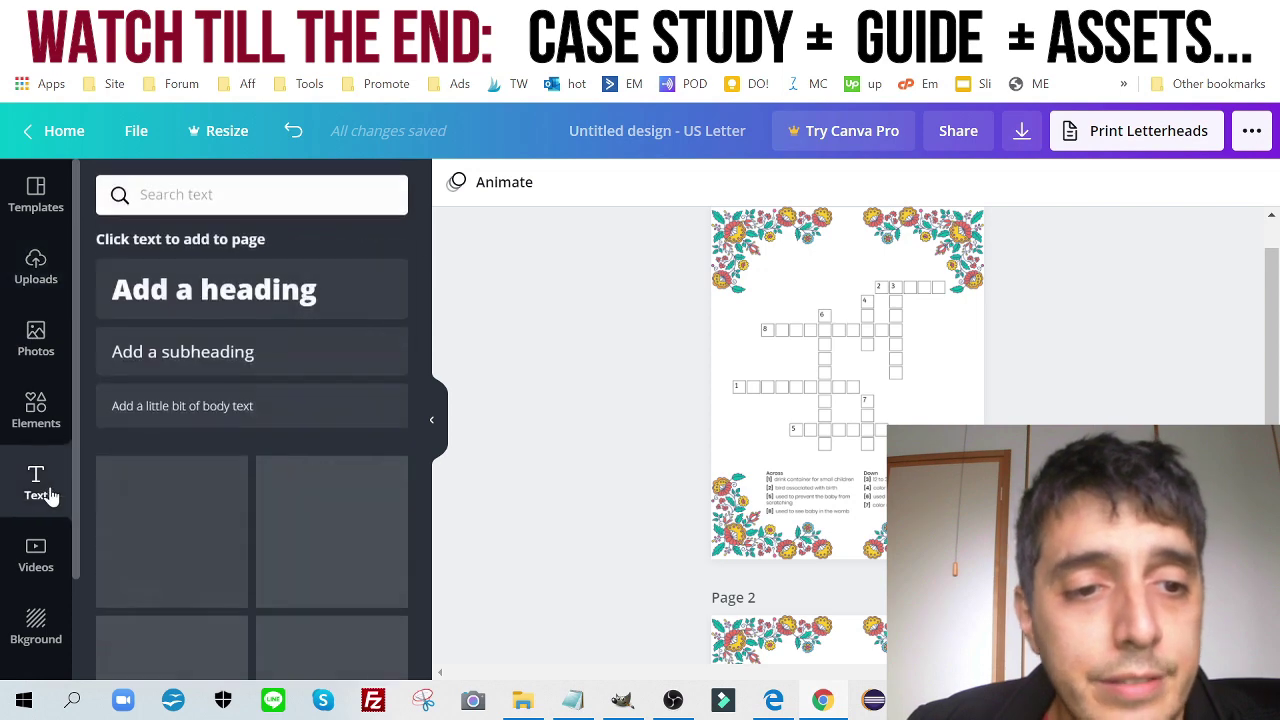
left_click(240, 295)
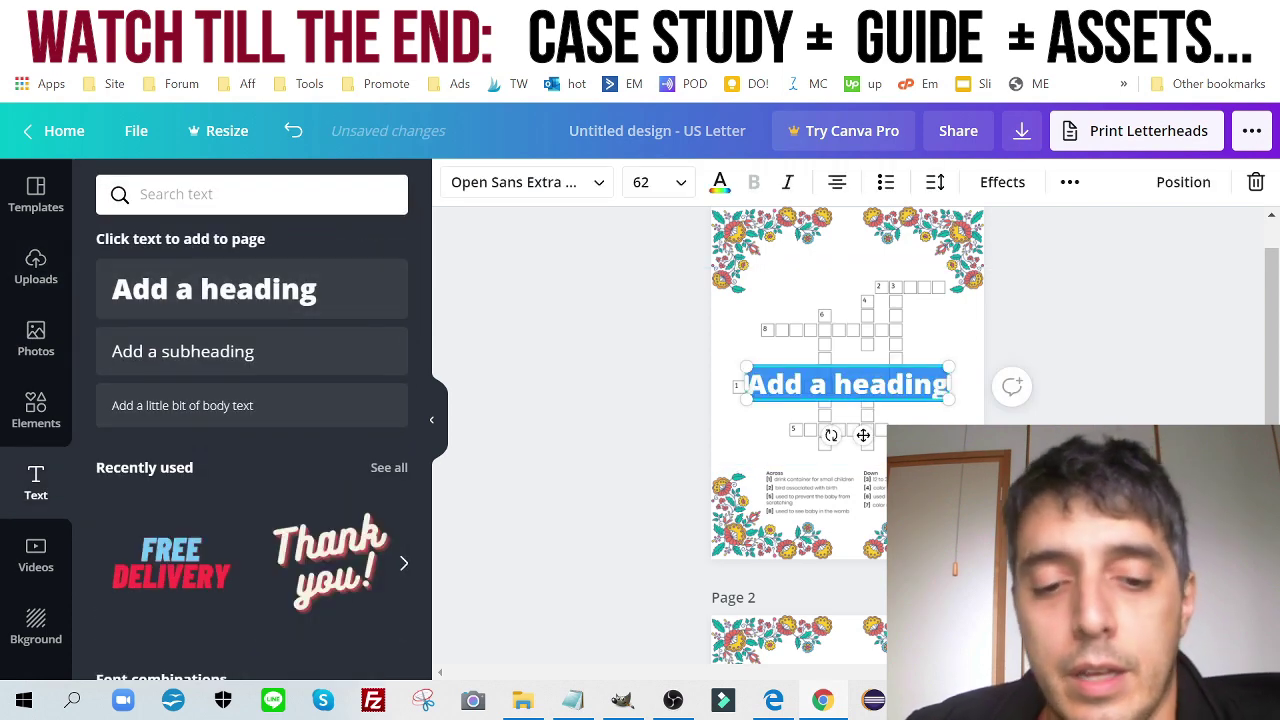
type("Floral")
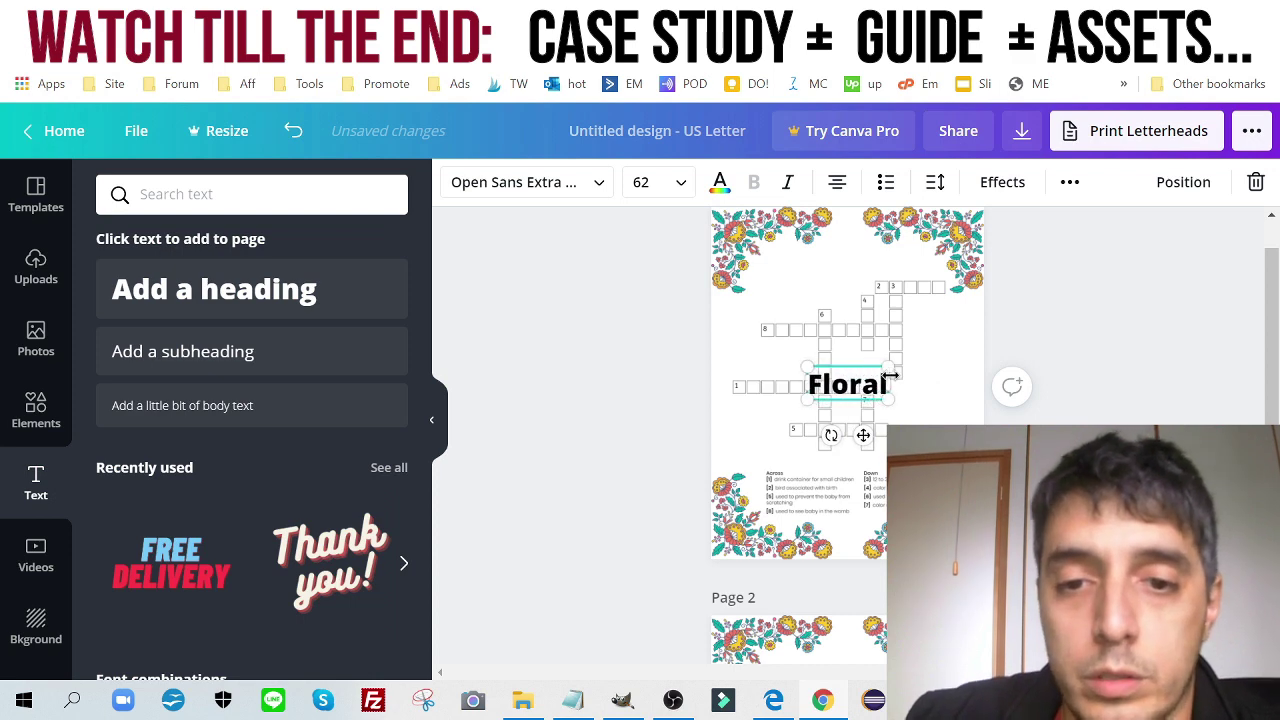
type(" Crozz")
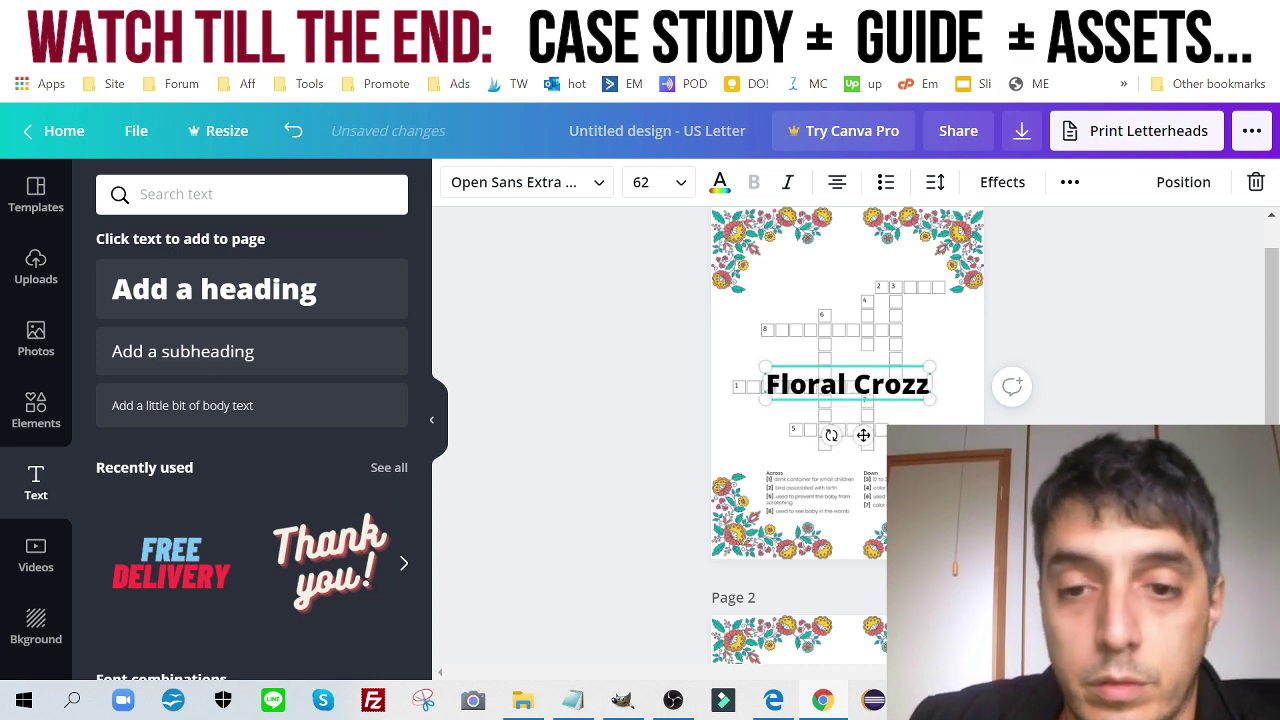
key("BackSpace")
key("BackSpace")
type("ssword")
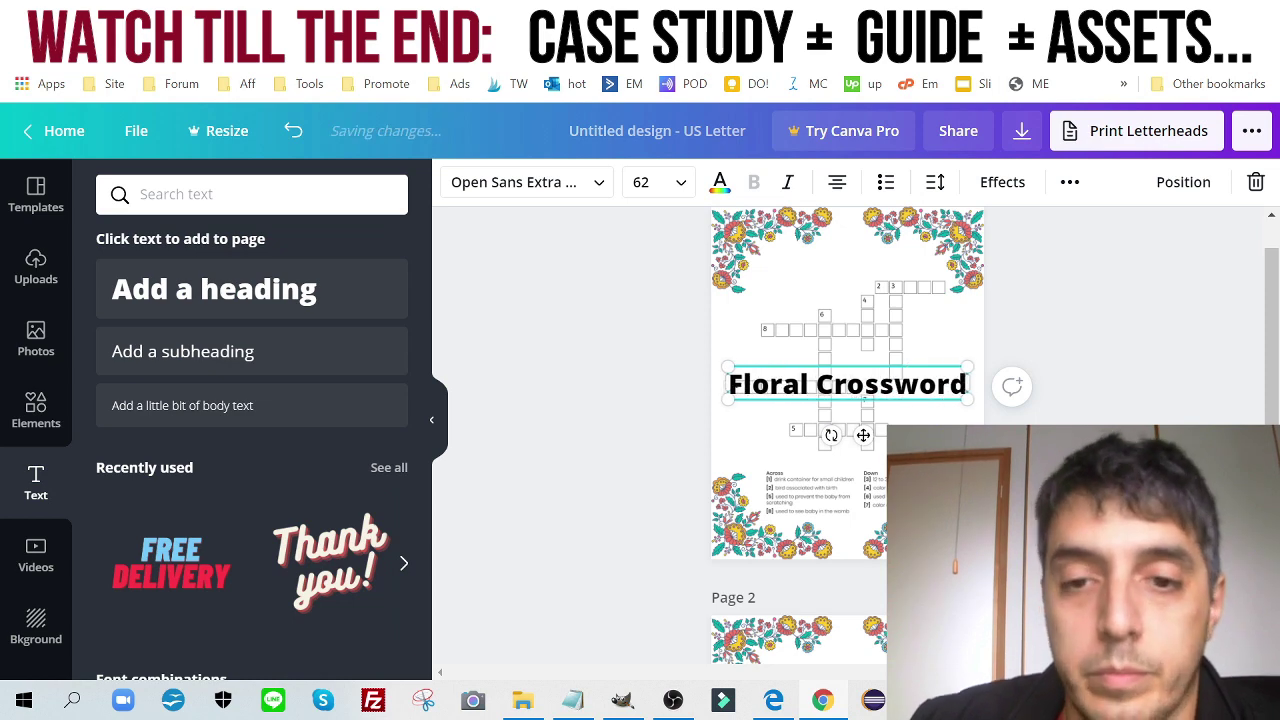
- Change the heading's font to Quicksand and fit it between the upper flowers at a size of about 49.4
left_click(578, 200)
key("ctrl+z")
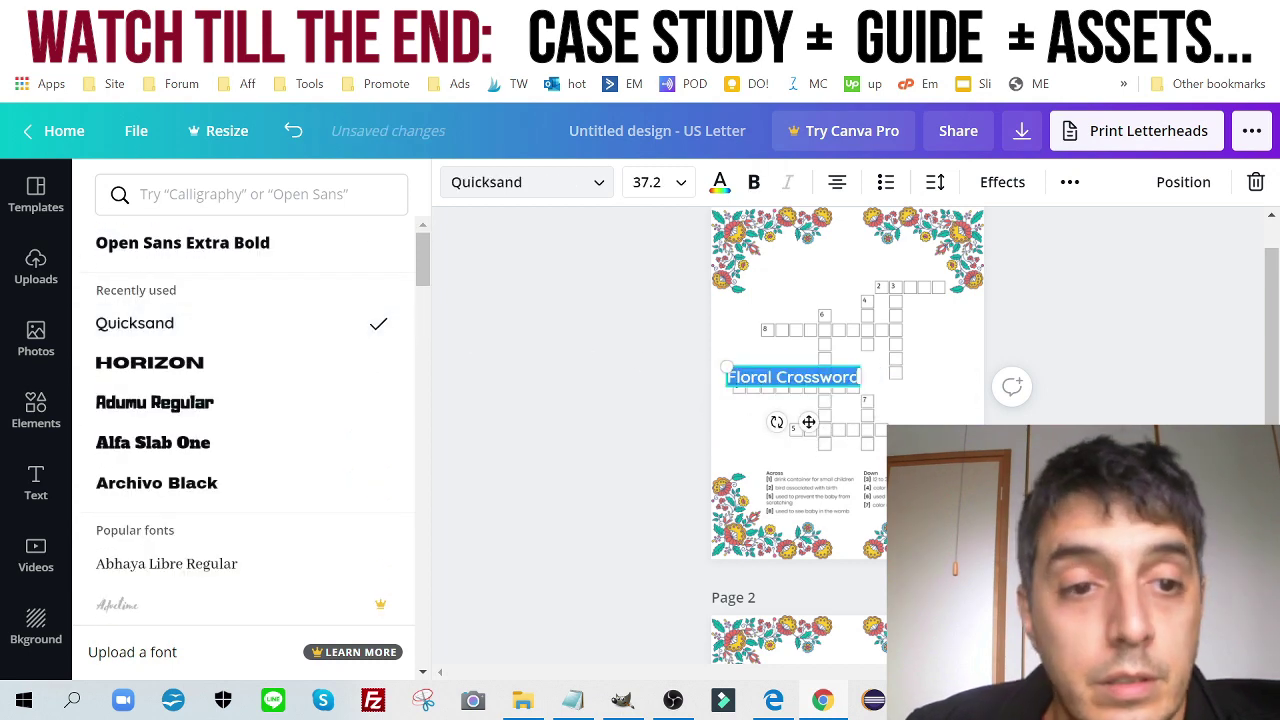
left_click_drag(836, 357, 945, 281)
left_click_drag(780, 248, 763, 244)
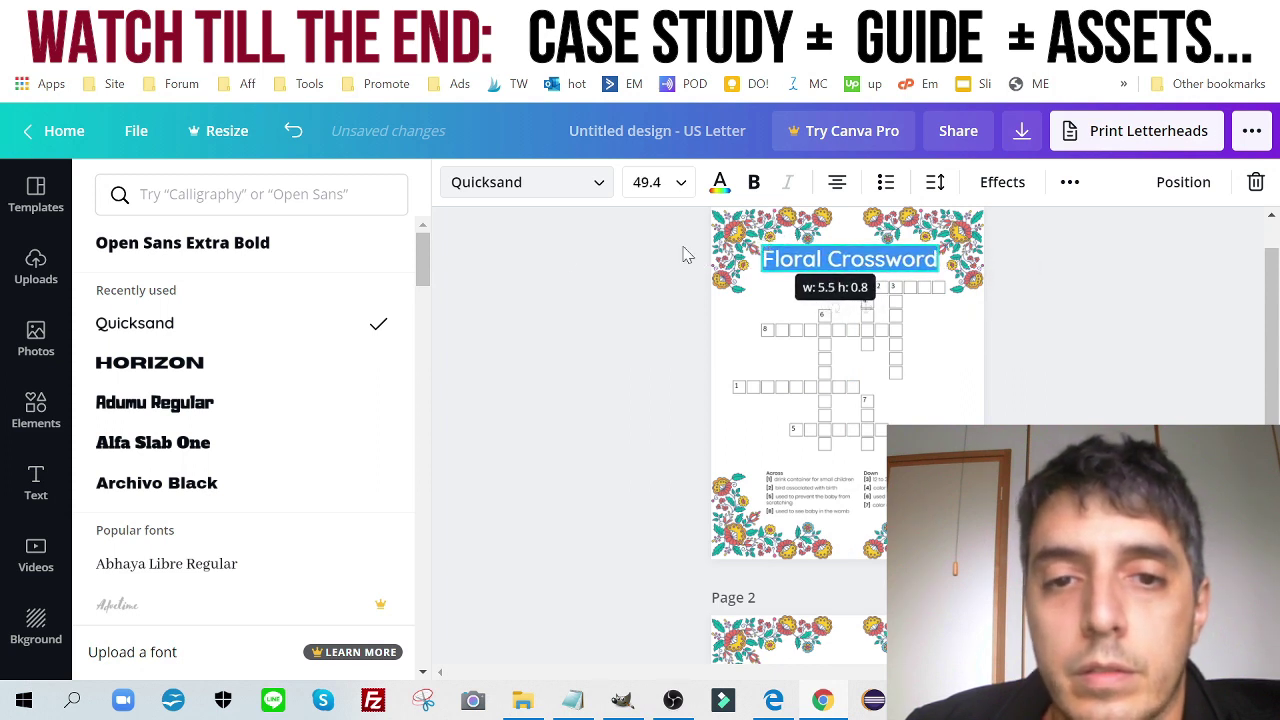
left_click(558, 258)
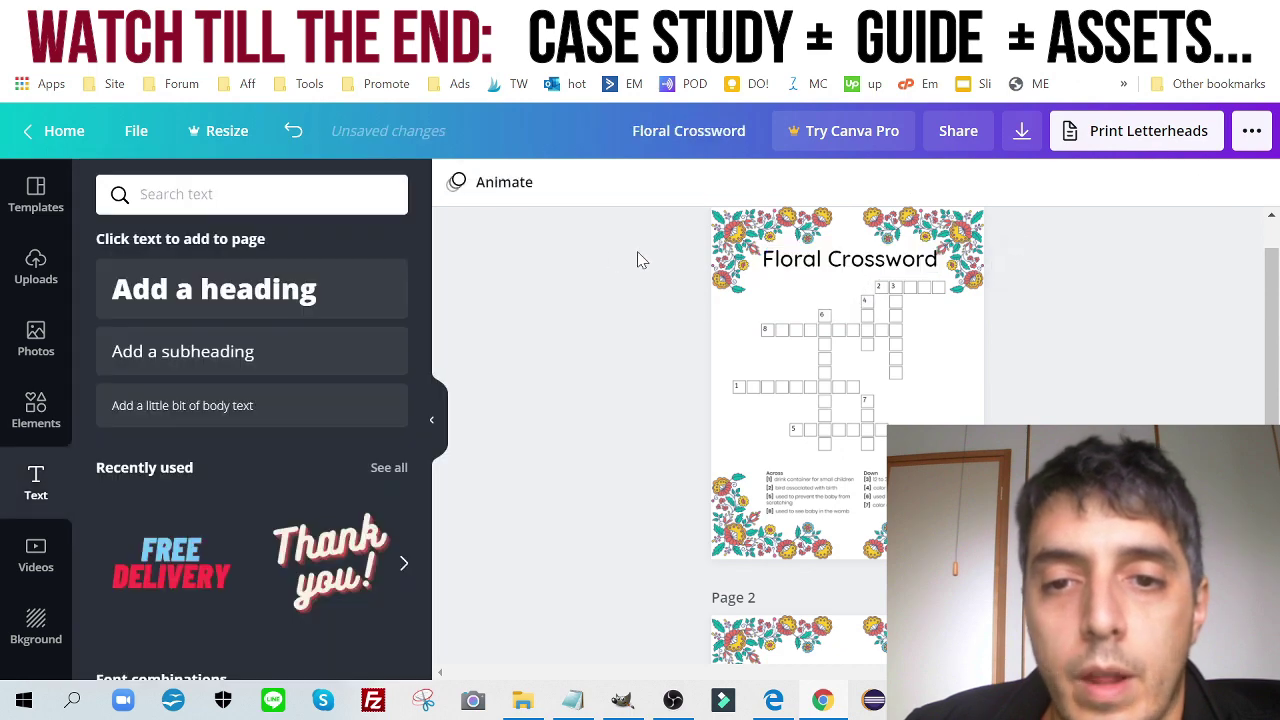
- Colour the "Floral Crossword" heading with the pinkish red taken from the floral border's photo colours
left_click(893, 274)
left_click(893, 274)
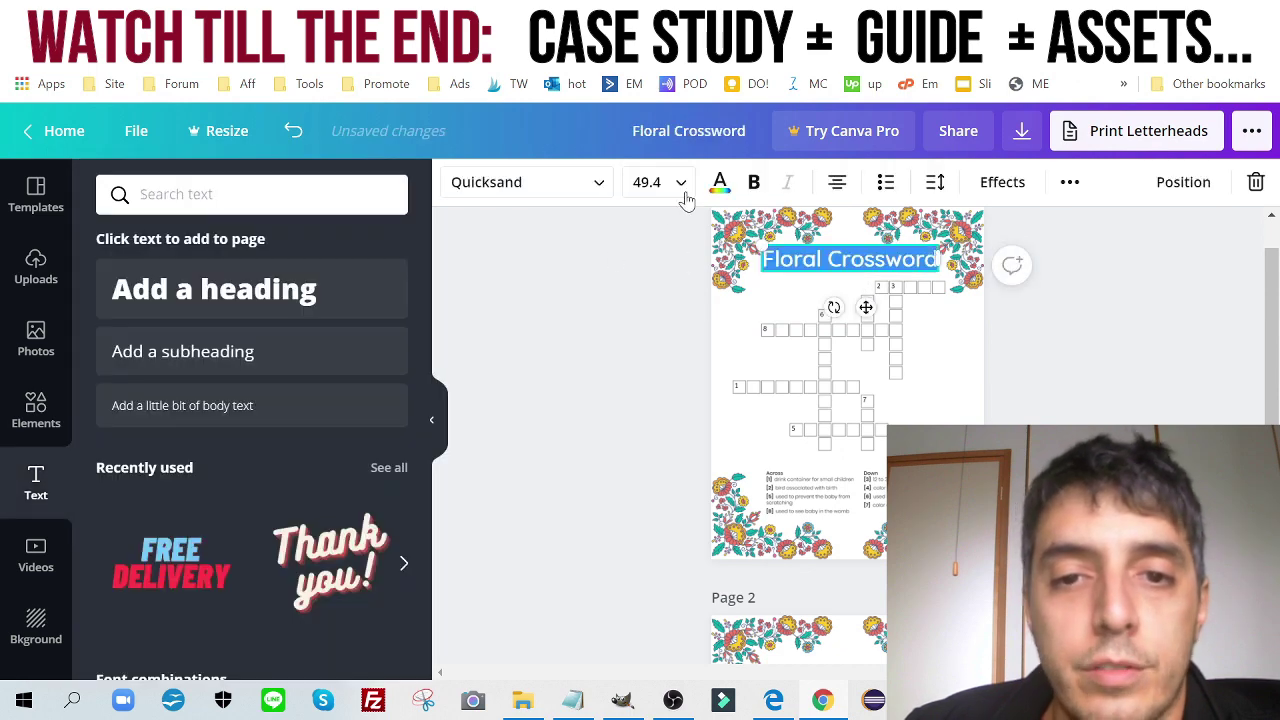
left_click(720, 181)
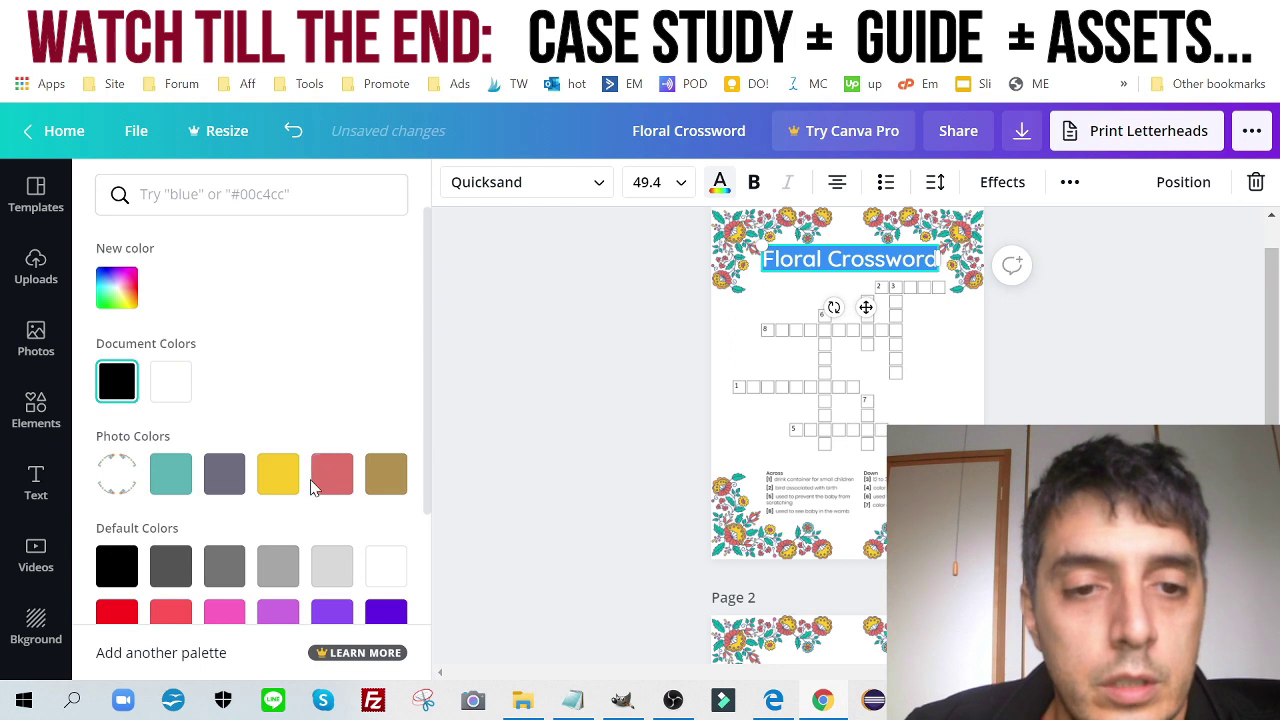
left_click(312, 484)
left_click(552, 364)
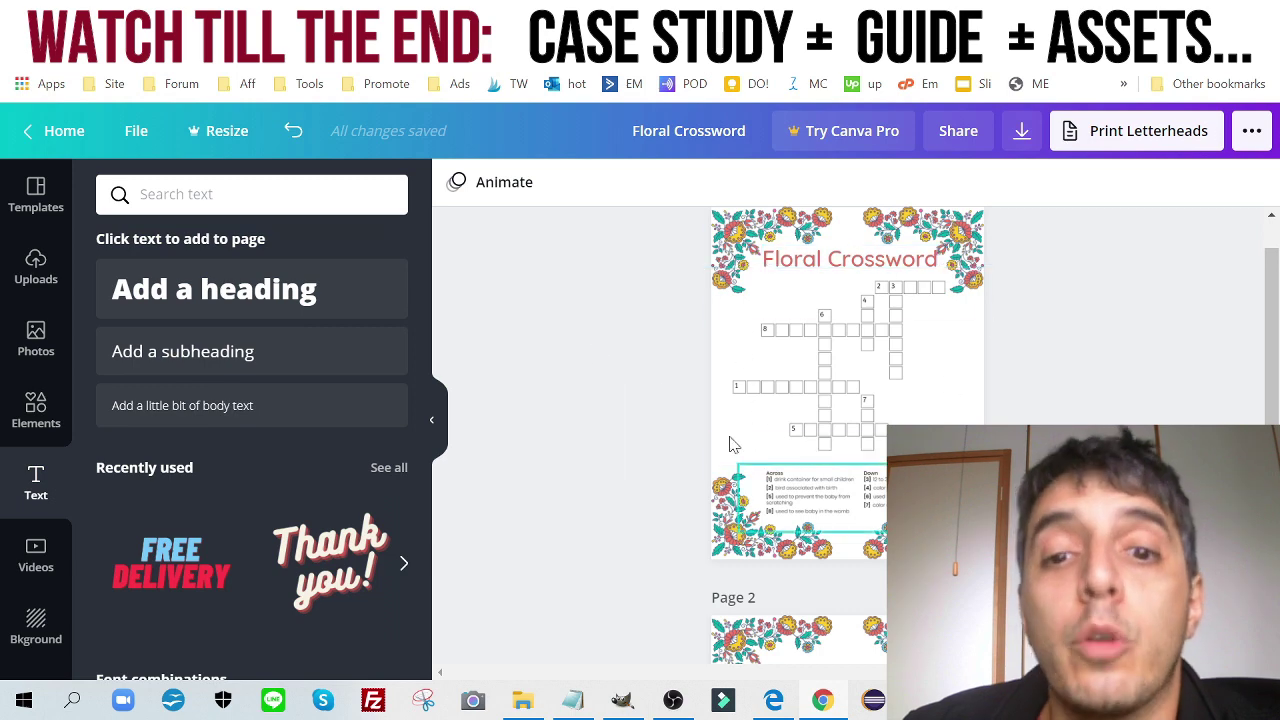
- Download all pages of the design as PDF Print without crop marks and bleed
left_click(1250, 136)
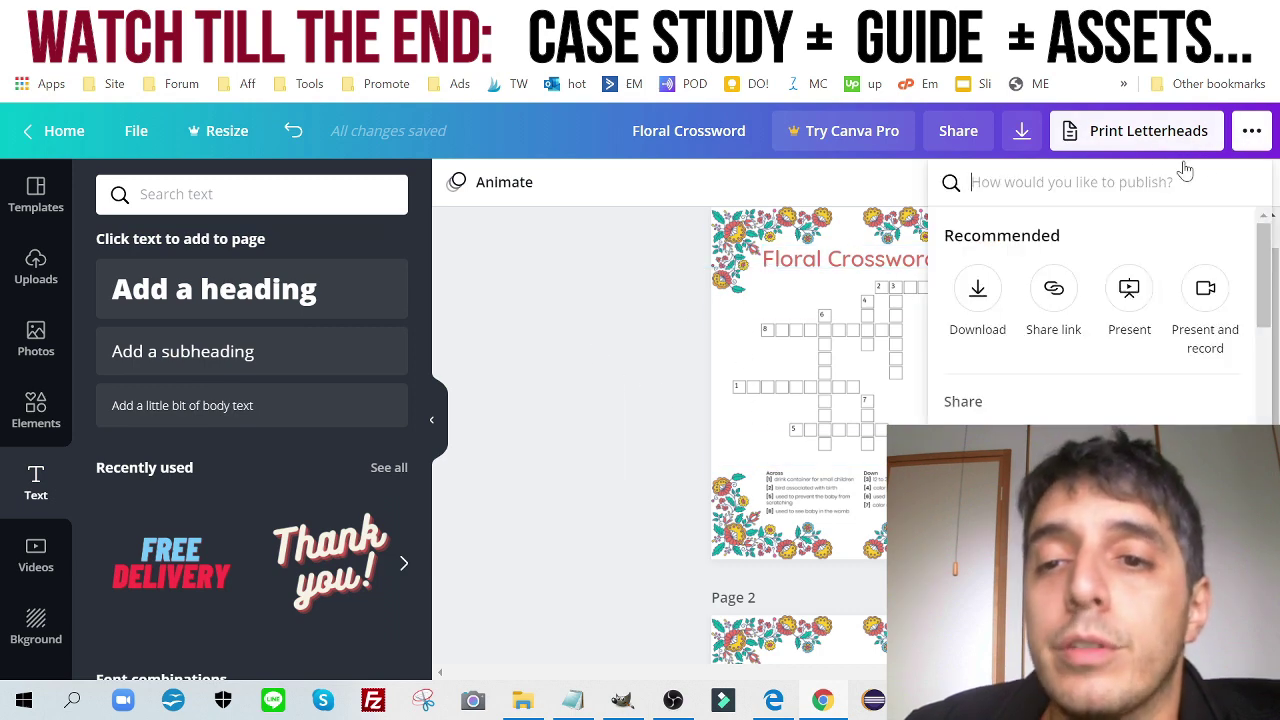
left_click(978, 292)
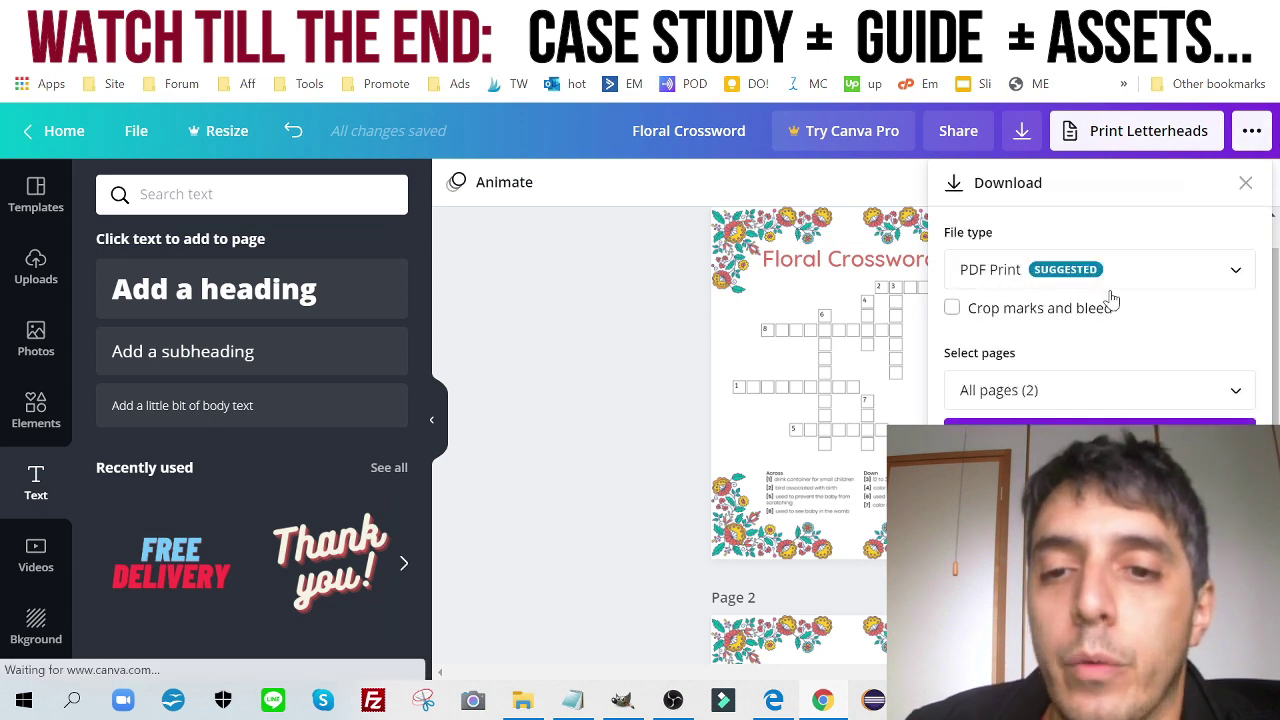
left_click(966, 287)
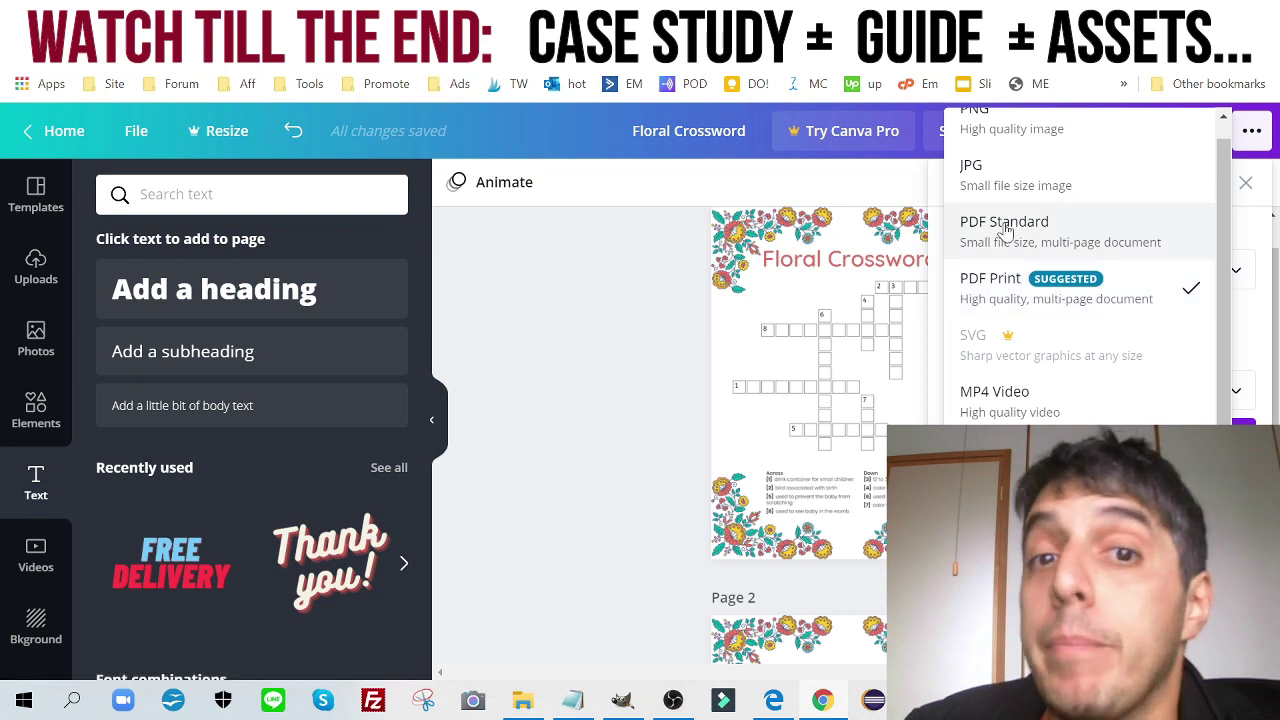
left_click(1002, 314)
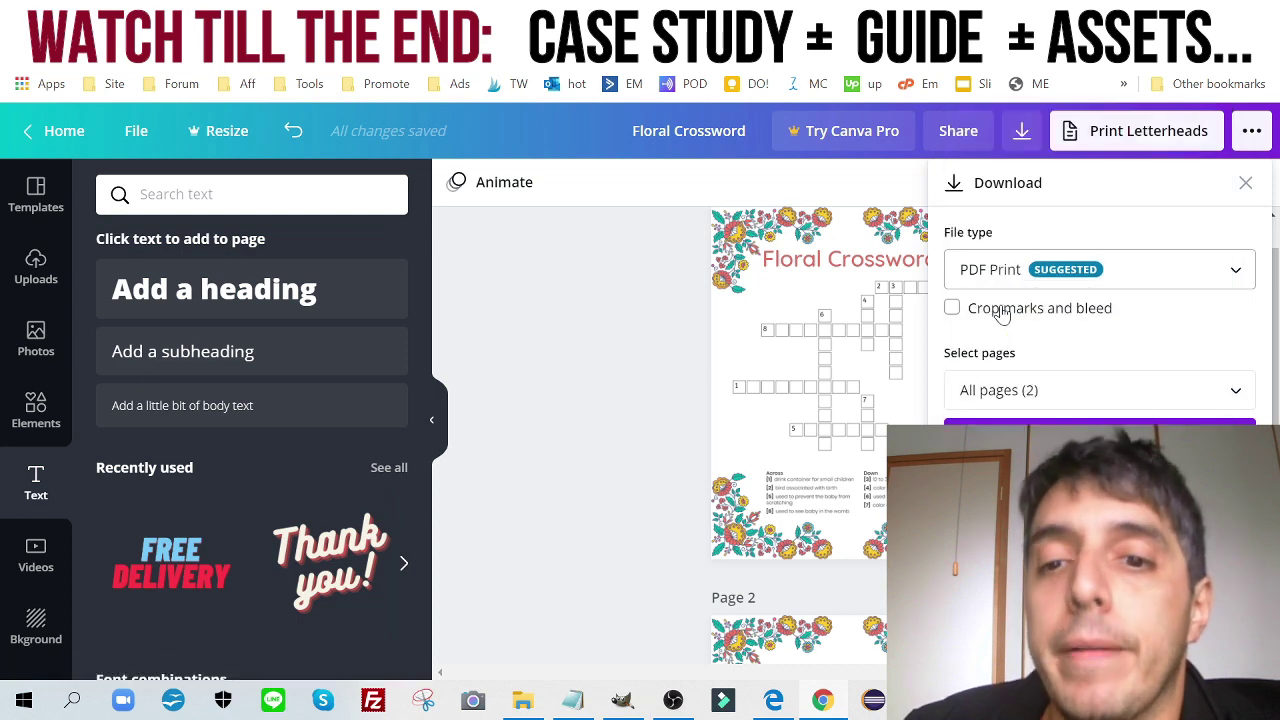
left_click(1100, 438)
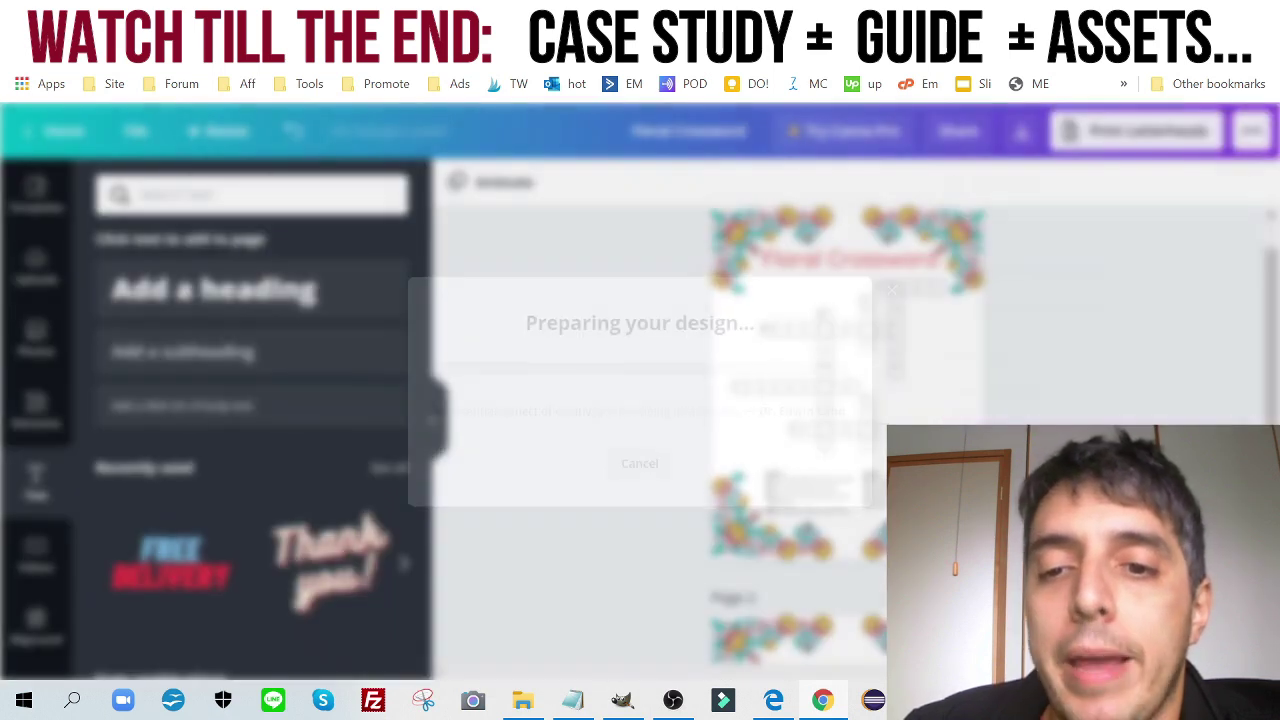